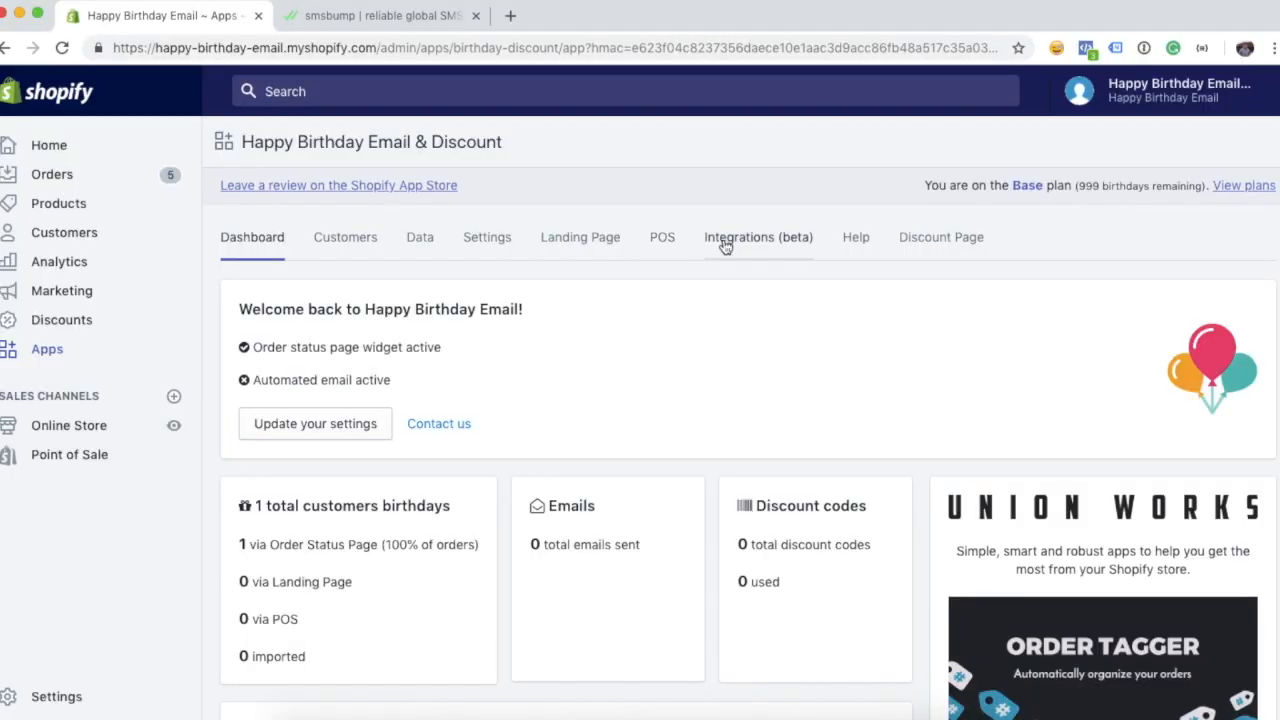
# - Enable the SMSBump integration on the Integrations (beta) page and open its settings
pyautogui.click(766, 243)
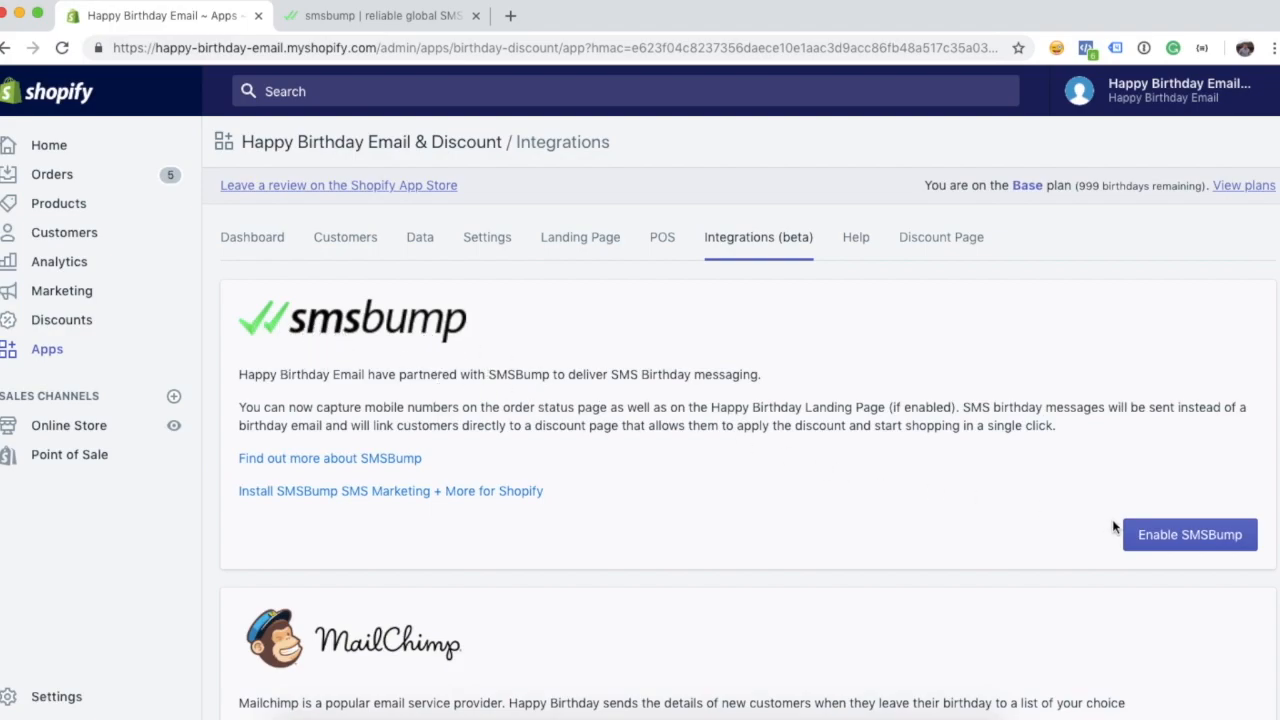
pyautogui.click(1216, 539)
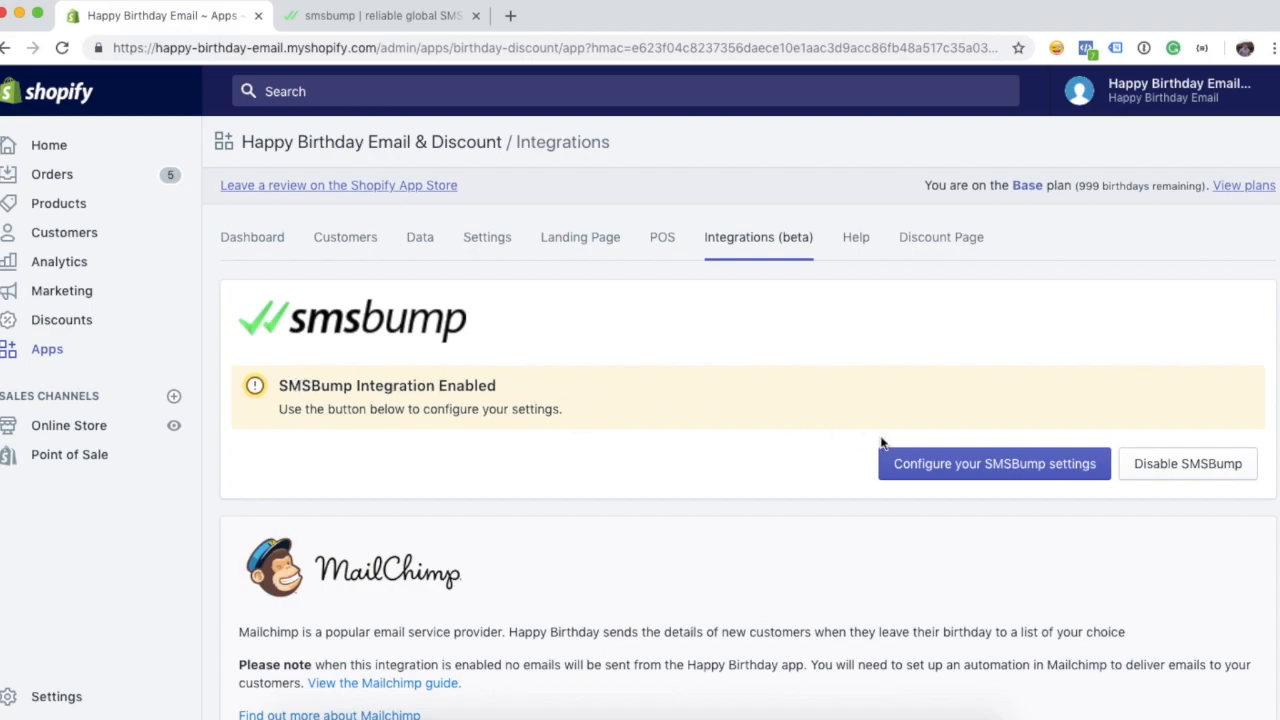
pyautogui.click(985, 470)
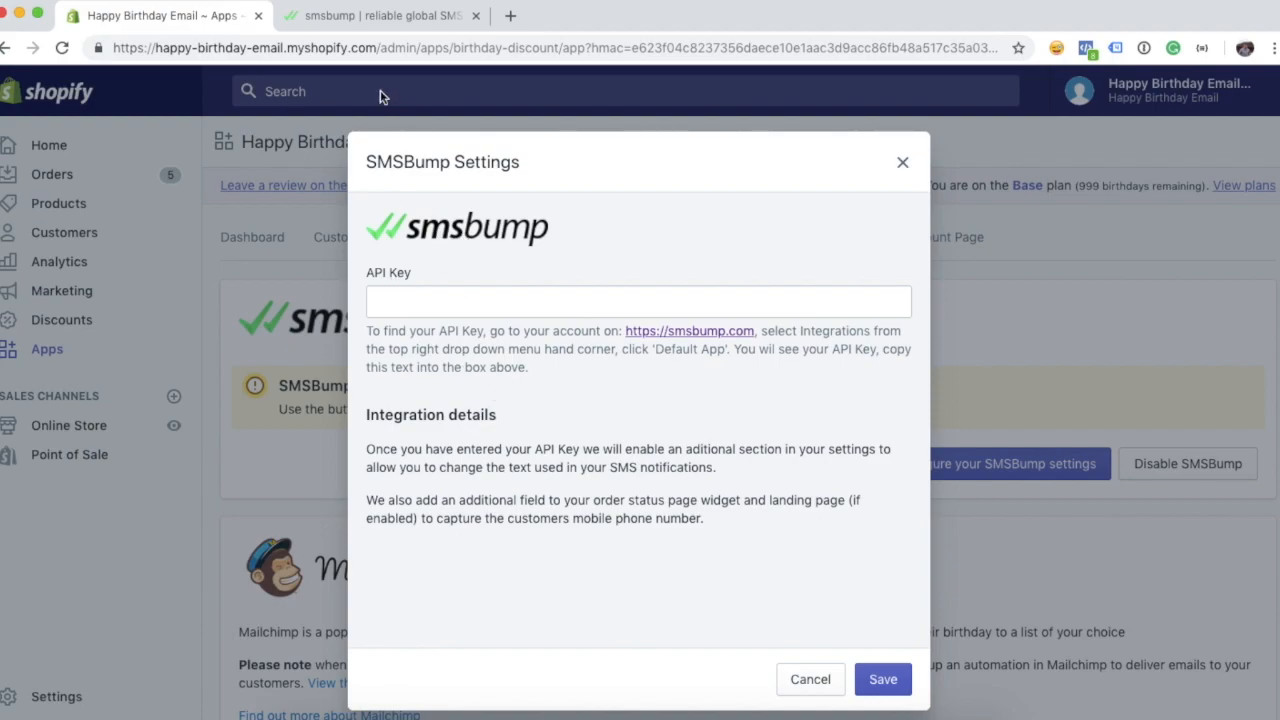
# - Copy the Default App's API key from SMSBump's Integration page and return to Shopify
pyautogui.click(331, 22)
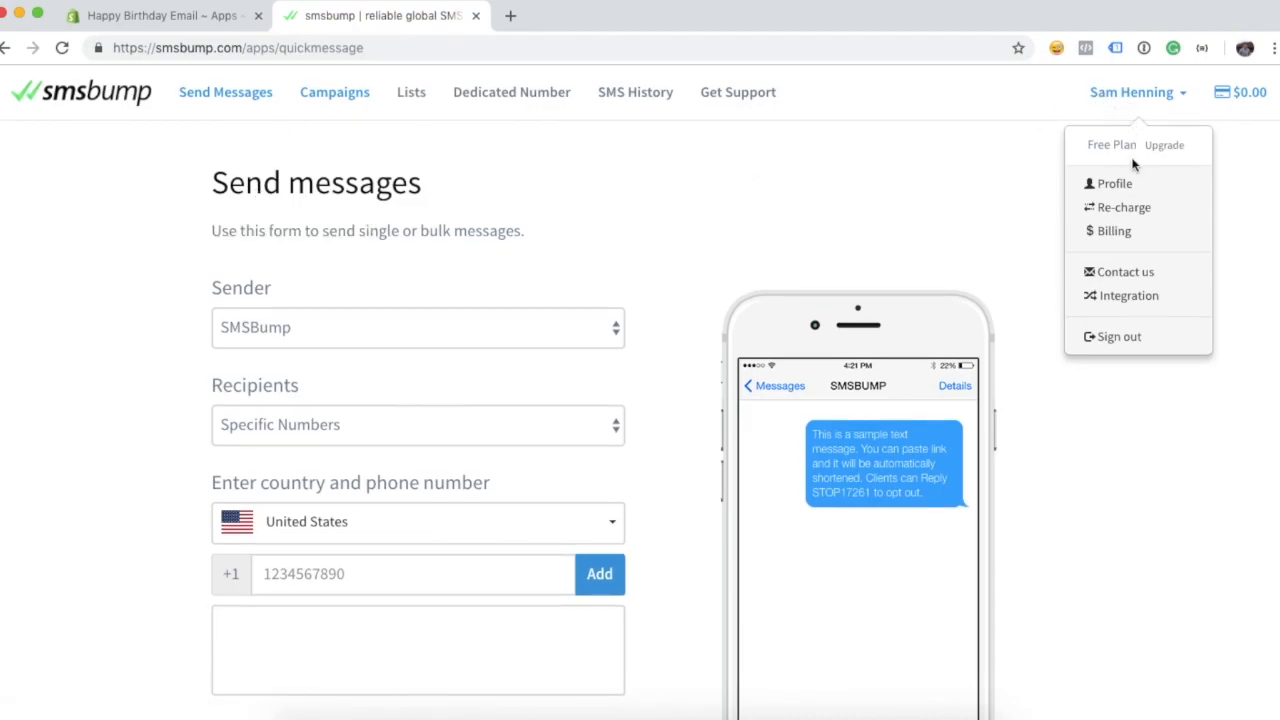
pyautogui.click(1140, 298)
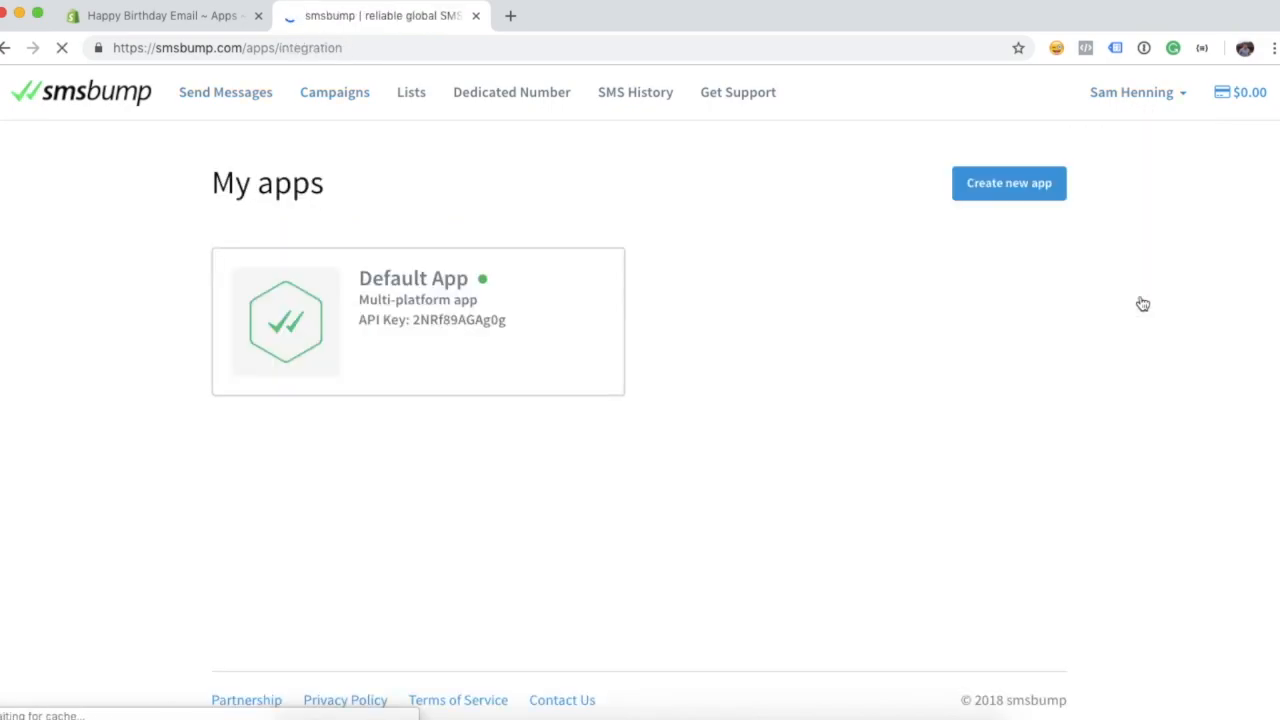
pyautogui.click(408, 325)
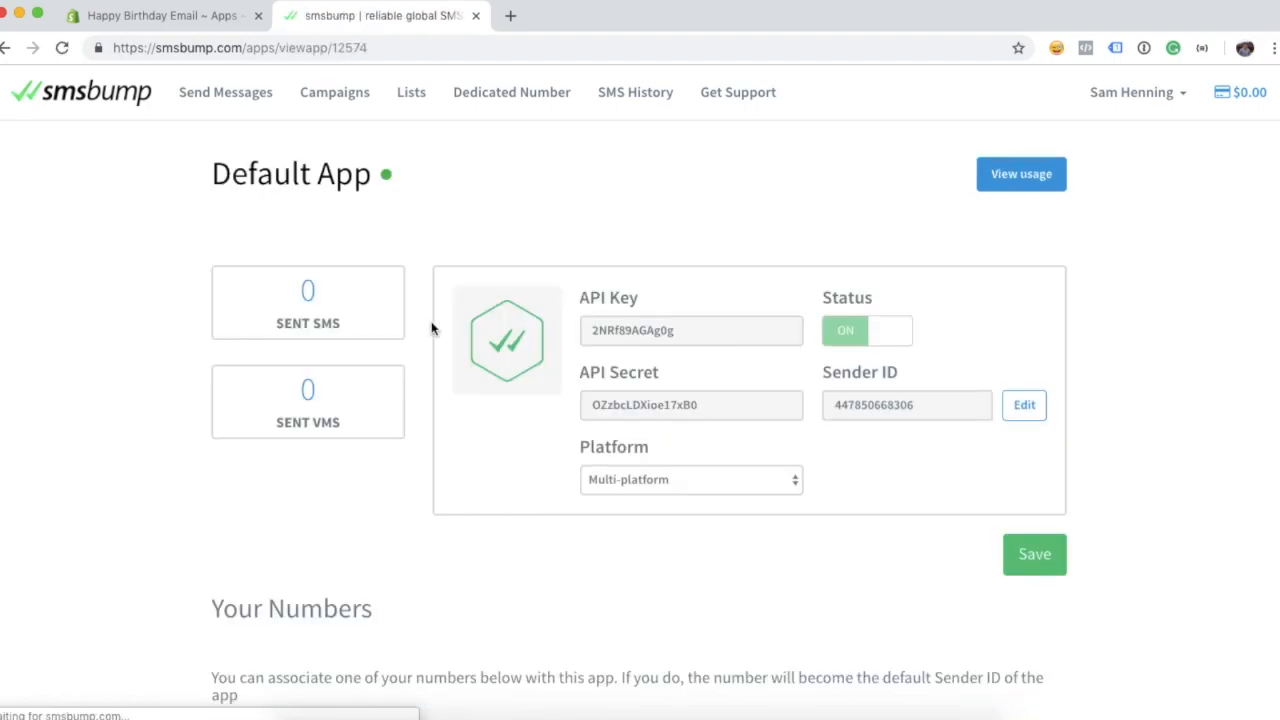
pyautogui.doubleClick(625, 332)
pyautogui.press('super+c')
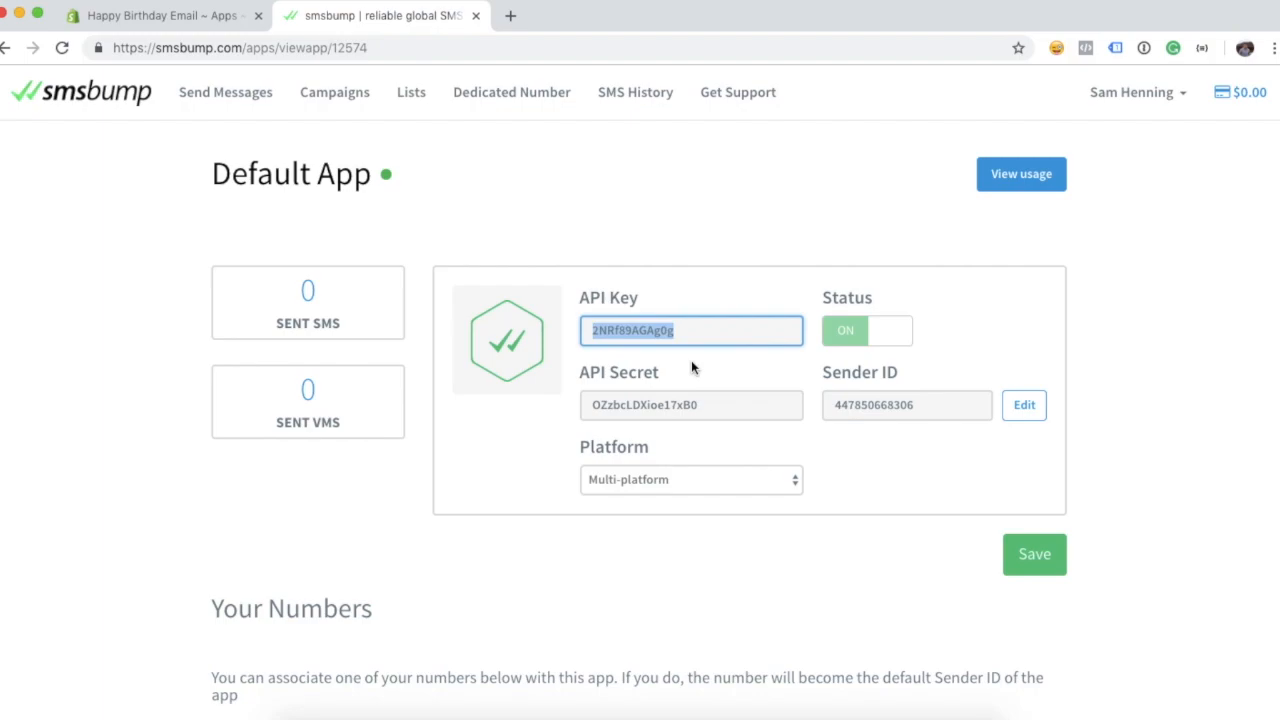
pyautogui.click(170, 15)
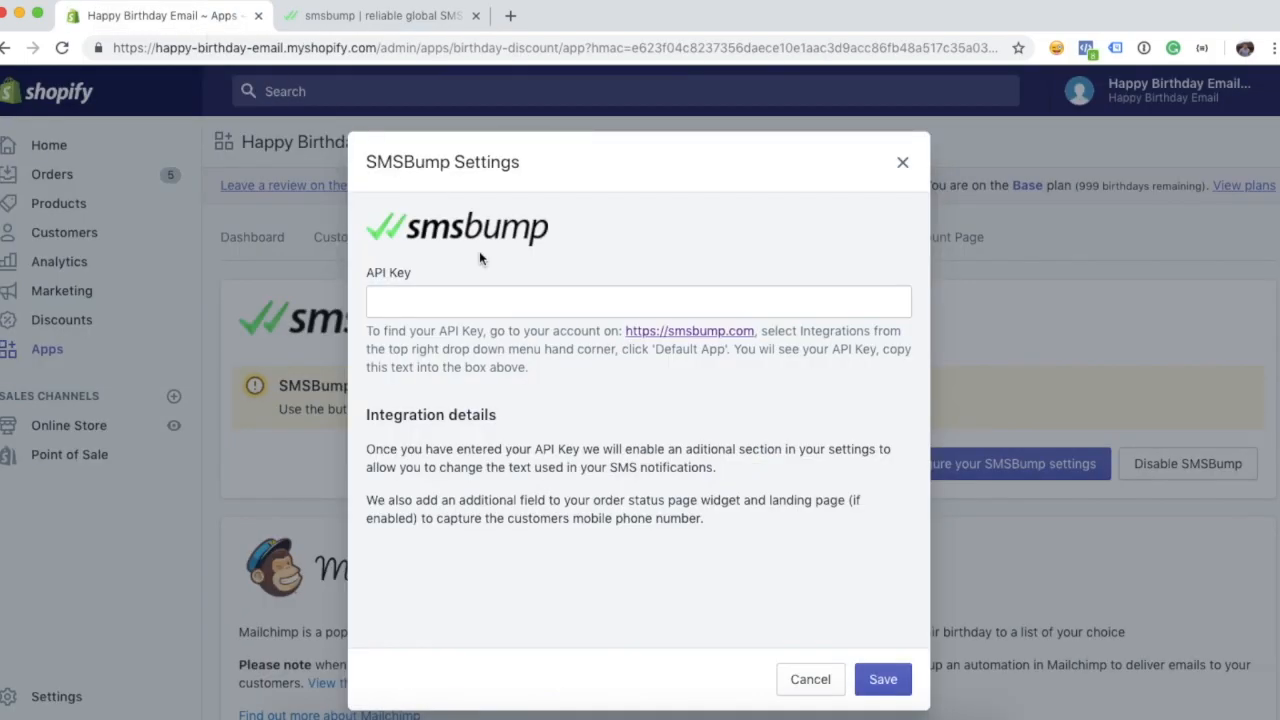
# - Paste the copied API key into the SMSBump Settings and save it
pyautogui.click(517, 303)
pyautogui.press('super+v')
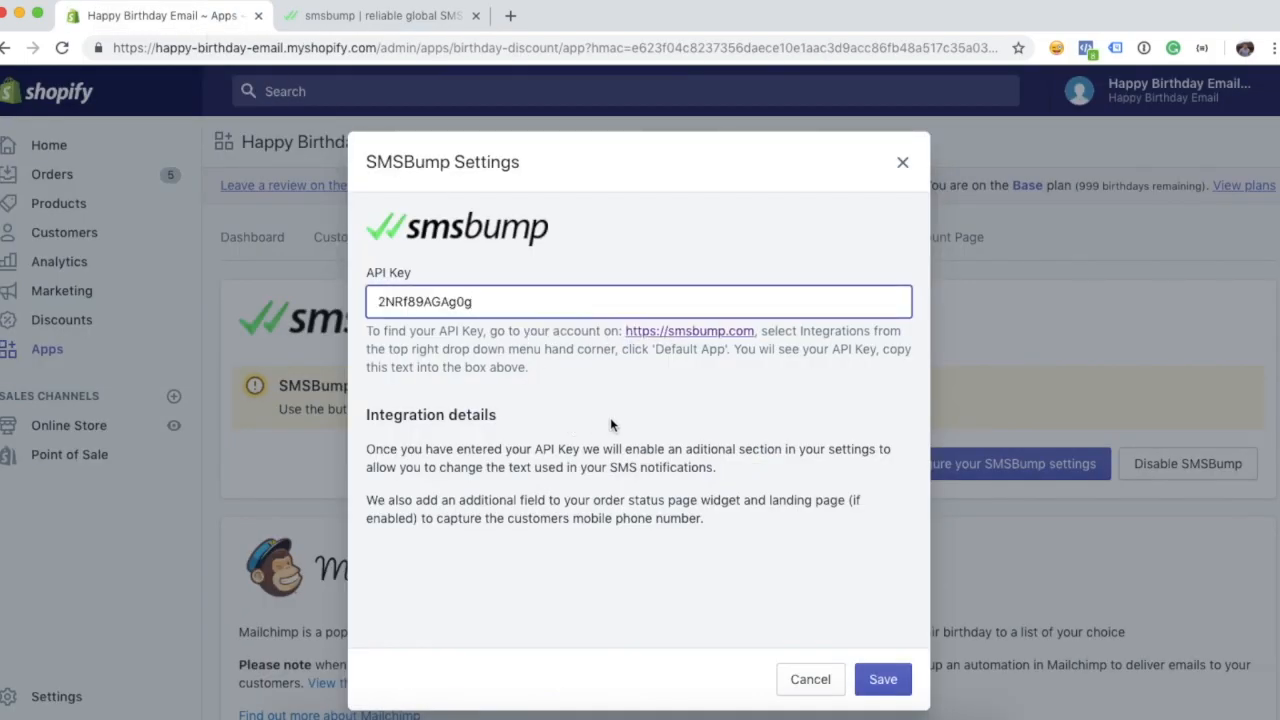
pyautogui.click(889, 680)
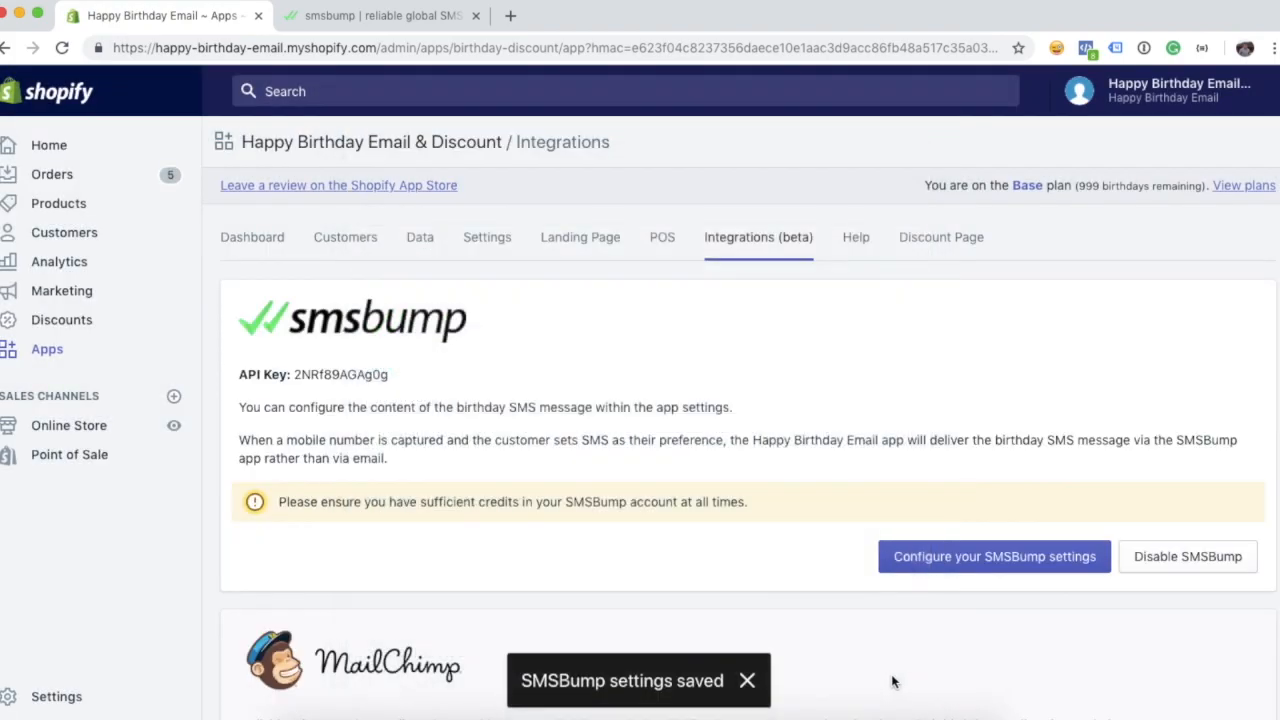
pyautogui.scroll(-1, 612, 432)
pyautogui.scroll(1, 612, 432)
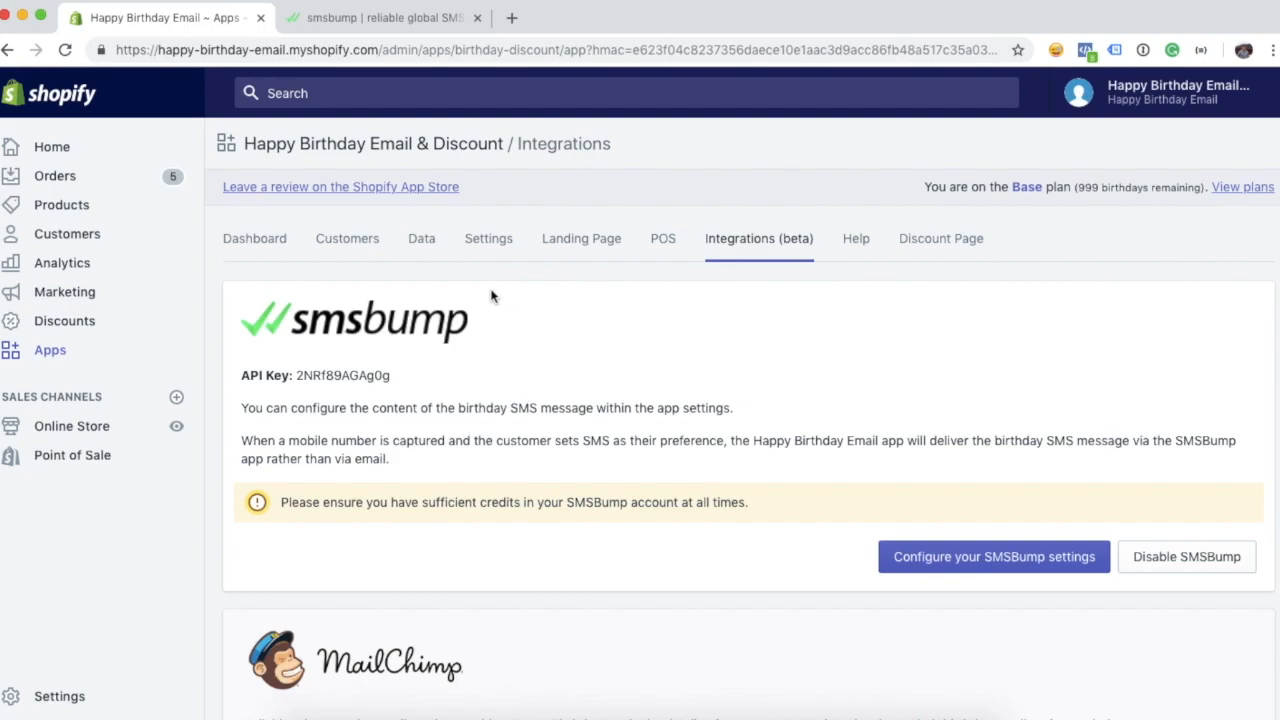
# - Open the app's Settings and review email sending (off) and the 30% unique discount codes
pyautogui.click(482, 246)
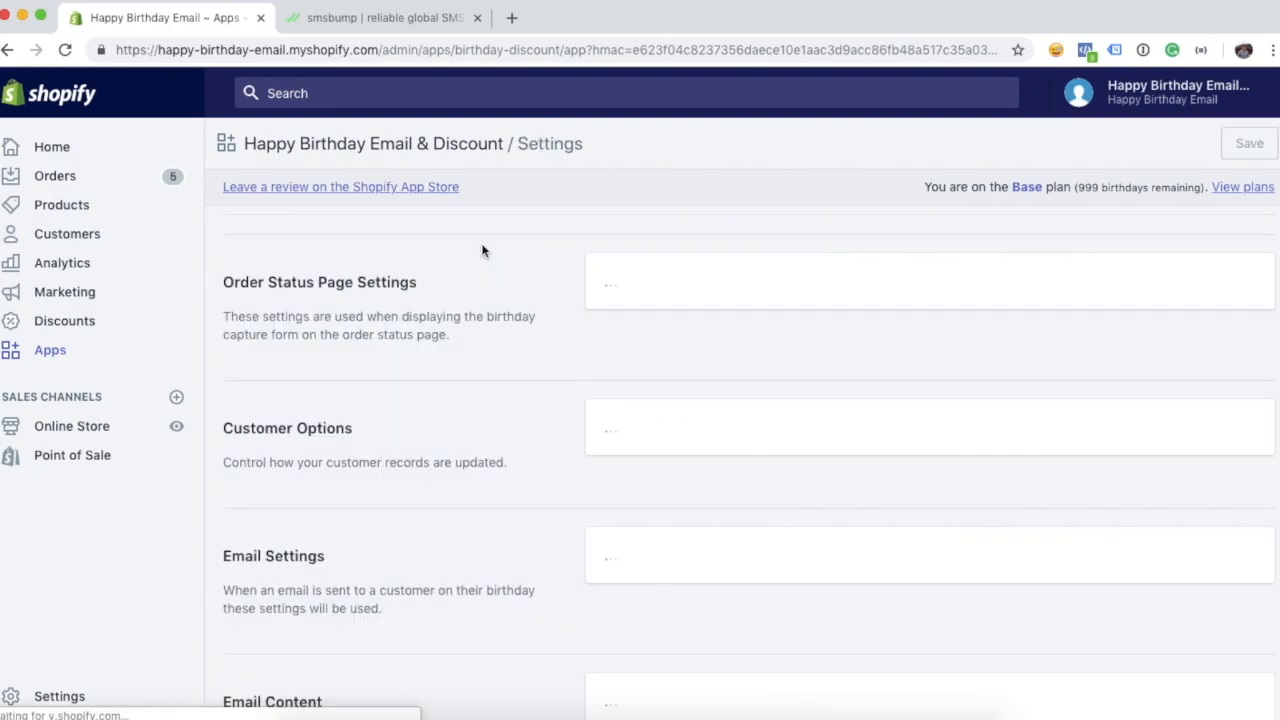
pyautogui.scroll(-10, 514, 294)
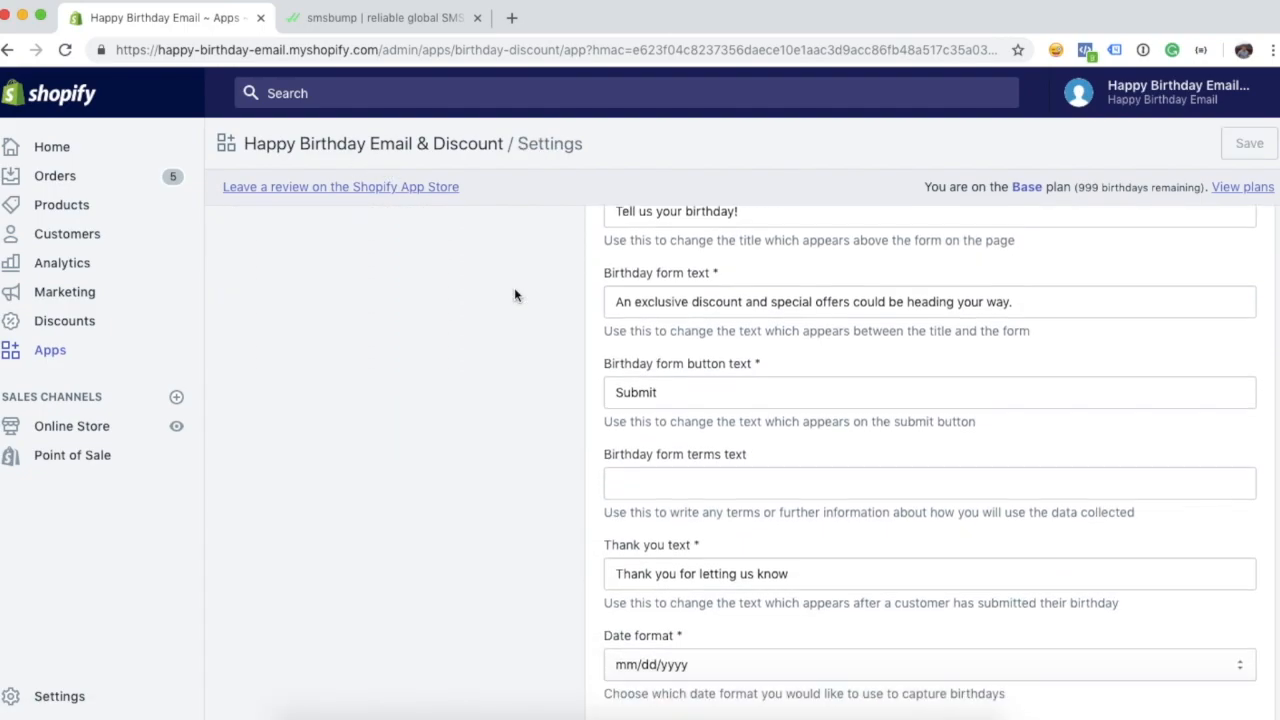
pyautogui.scroll(-5, 518, 320)
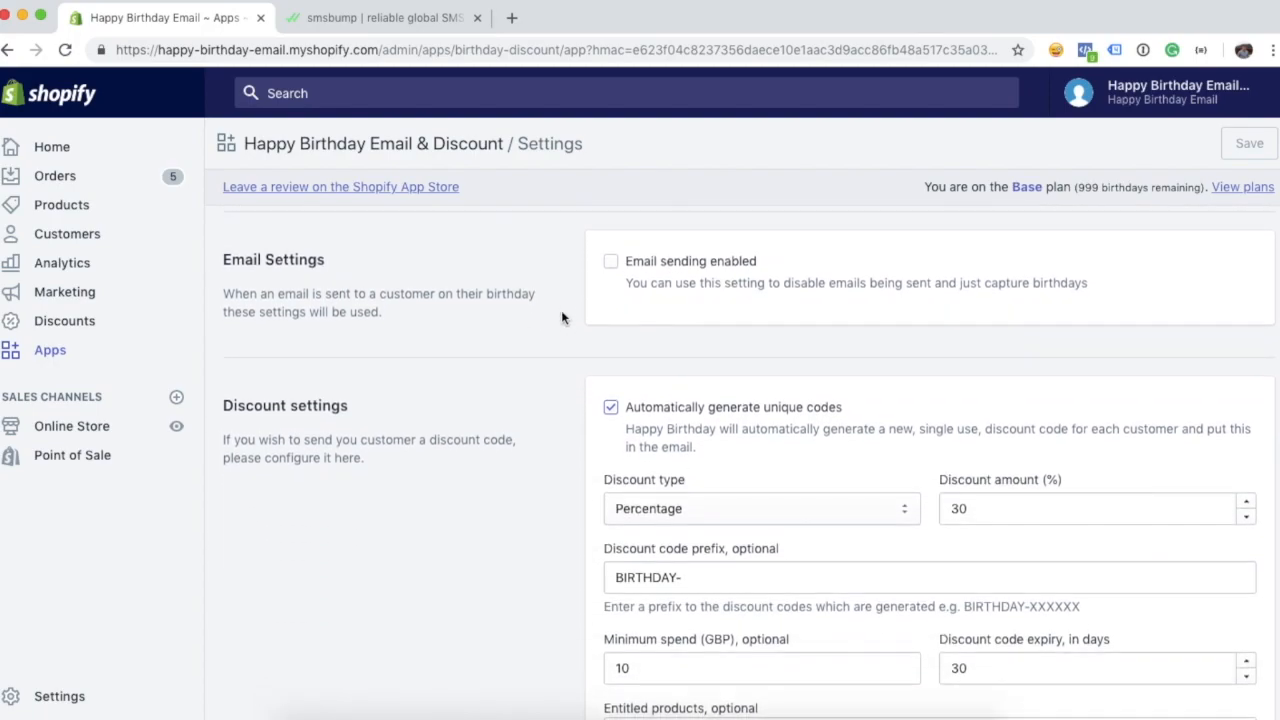
pyautogui.scroll(-1, 550, 322)
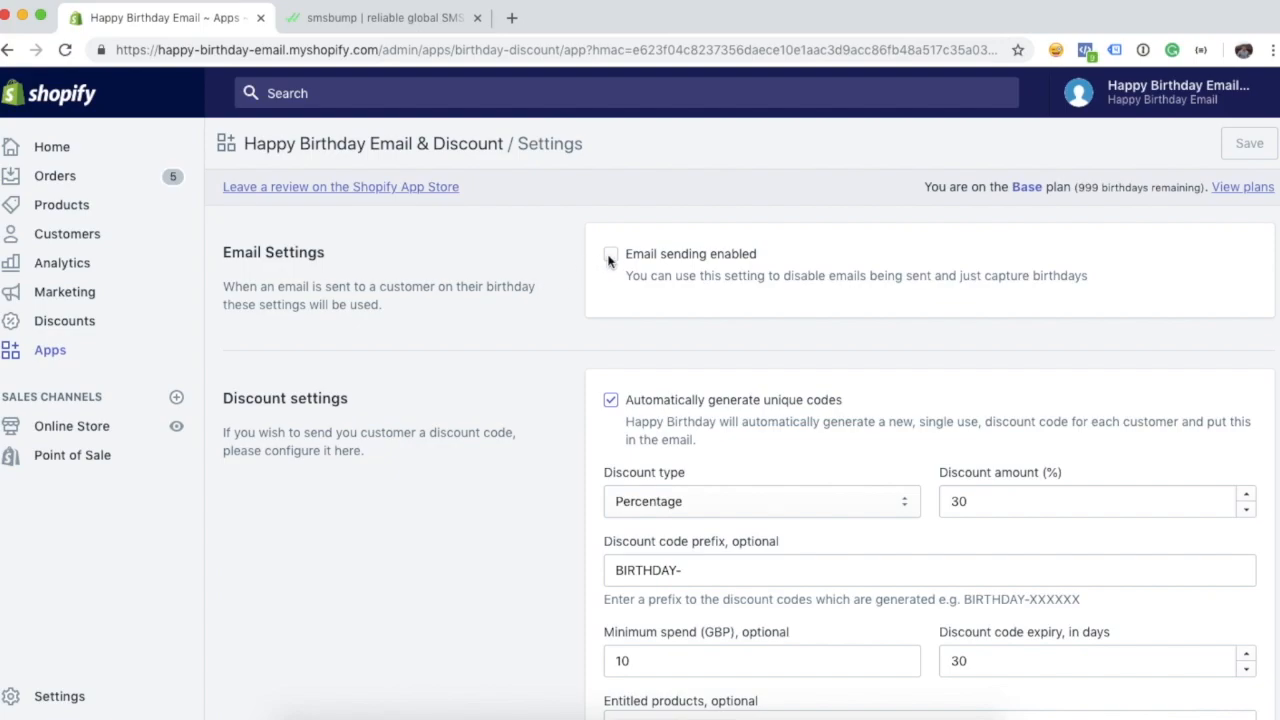
pyautogui.scroll(1, 565, 294)
pyautogui.scroll(-1, 565, 294)
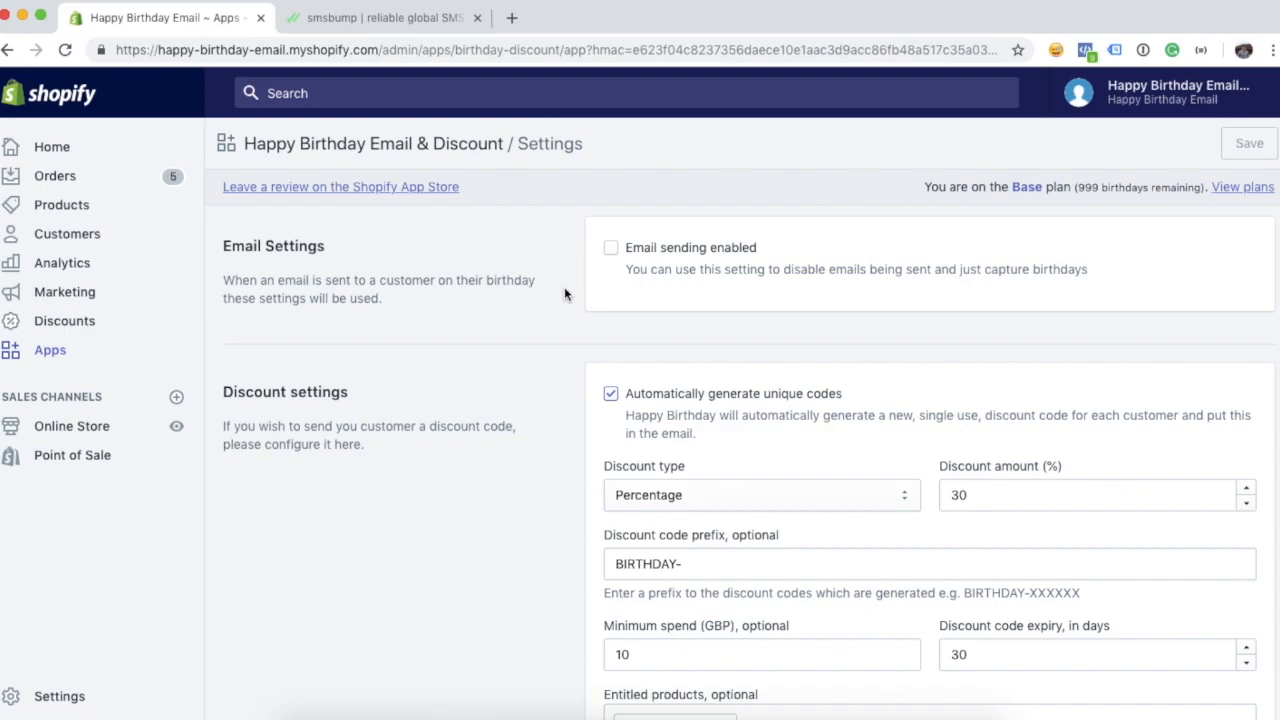
pyautogui.scroll(-1, 565, 294)
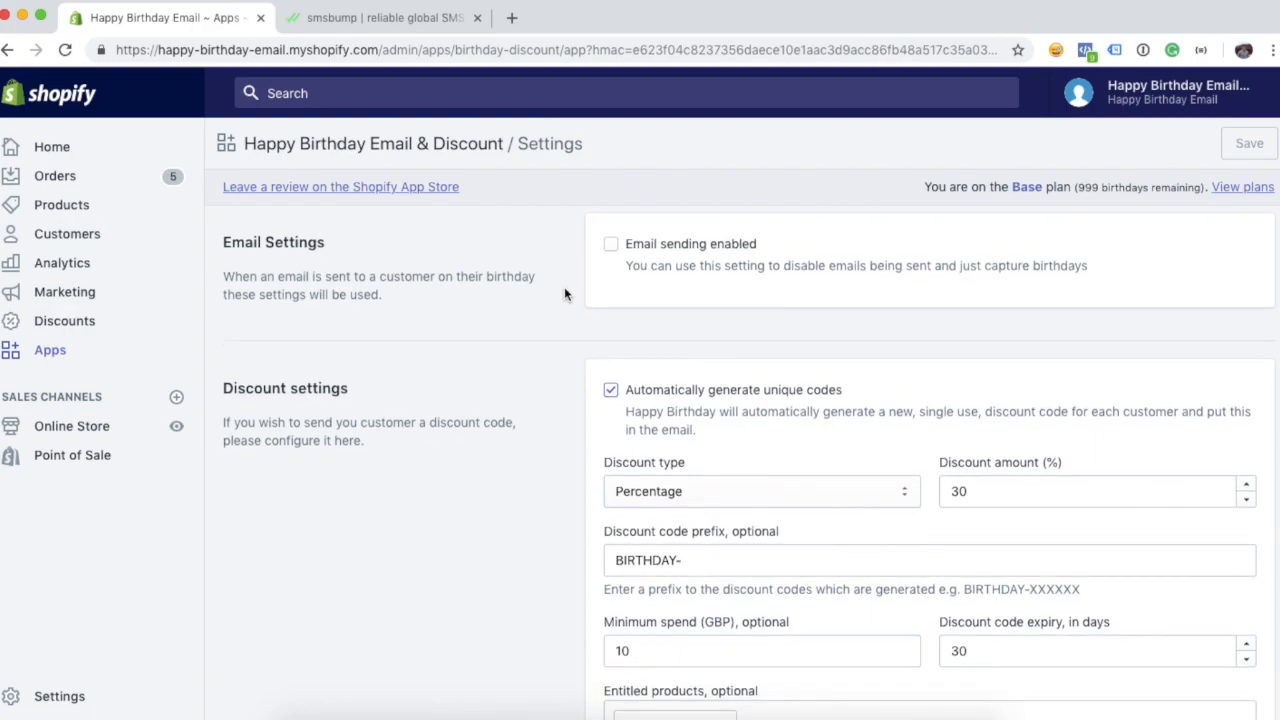
# - Tick Email sending enabled, then scroll down to the SMS Content section
pyautogui.click(611, 245)
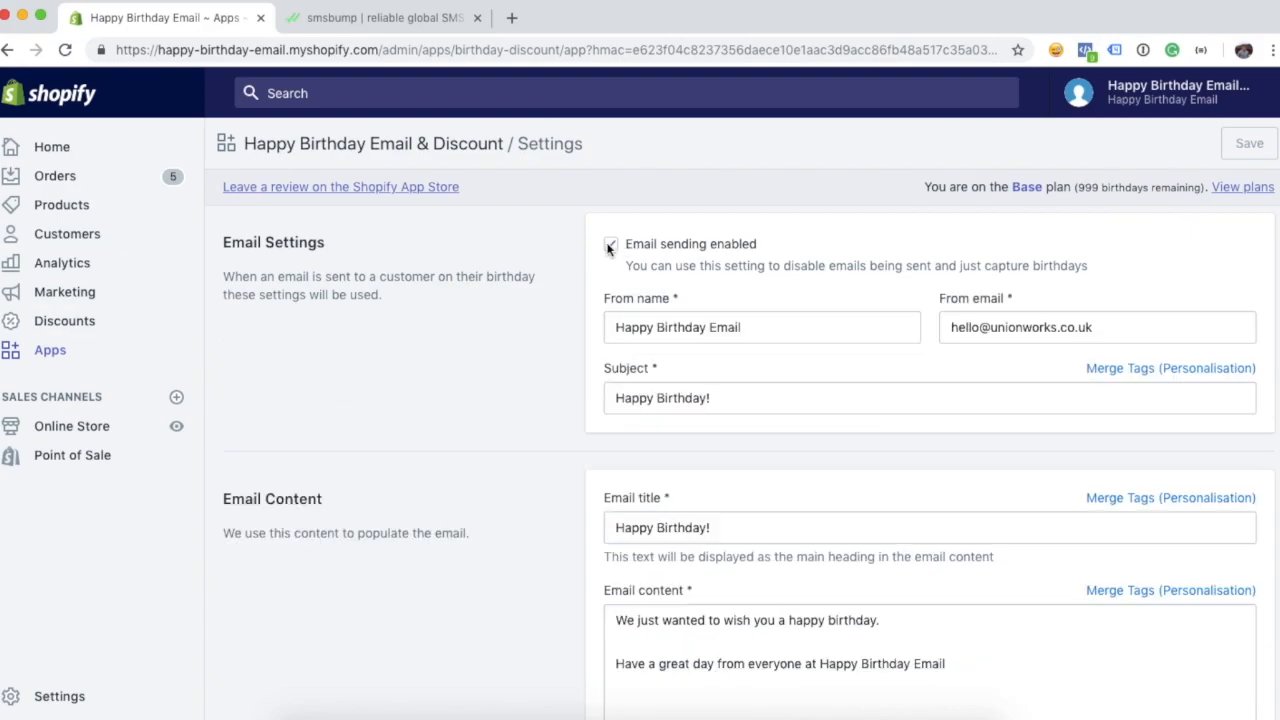
pyautogui.scroll(-1, 524, 352)
pyautogui.scroll(1, 524, 352)
pyautogui.scroll(-1, 637, 275)
pyautogui.scroll(1, 637, 278)
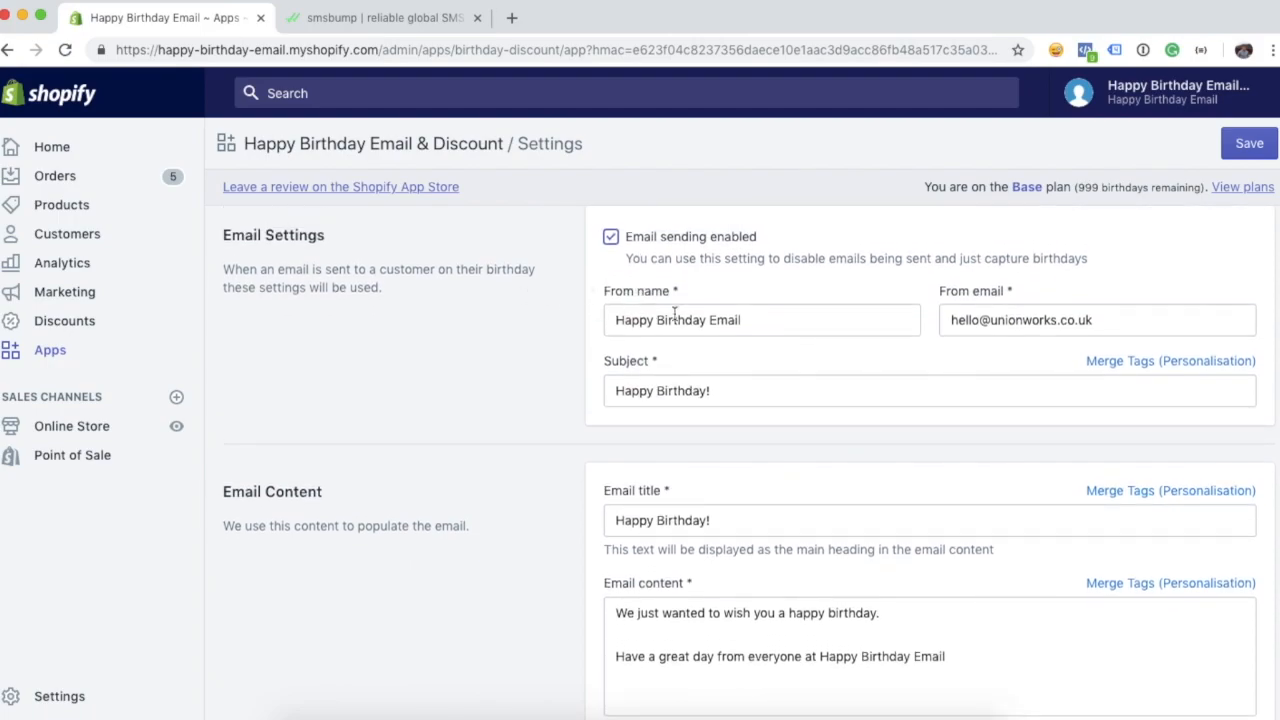
pyautogui.scroll(-2, 754, 369)
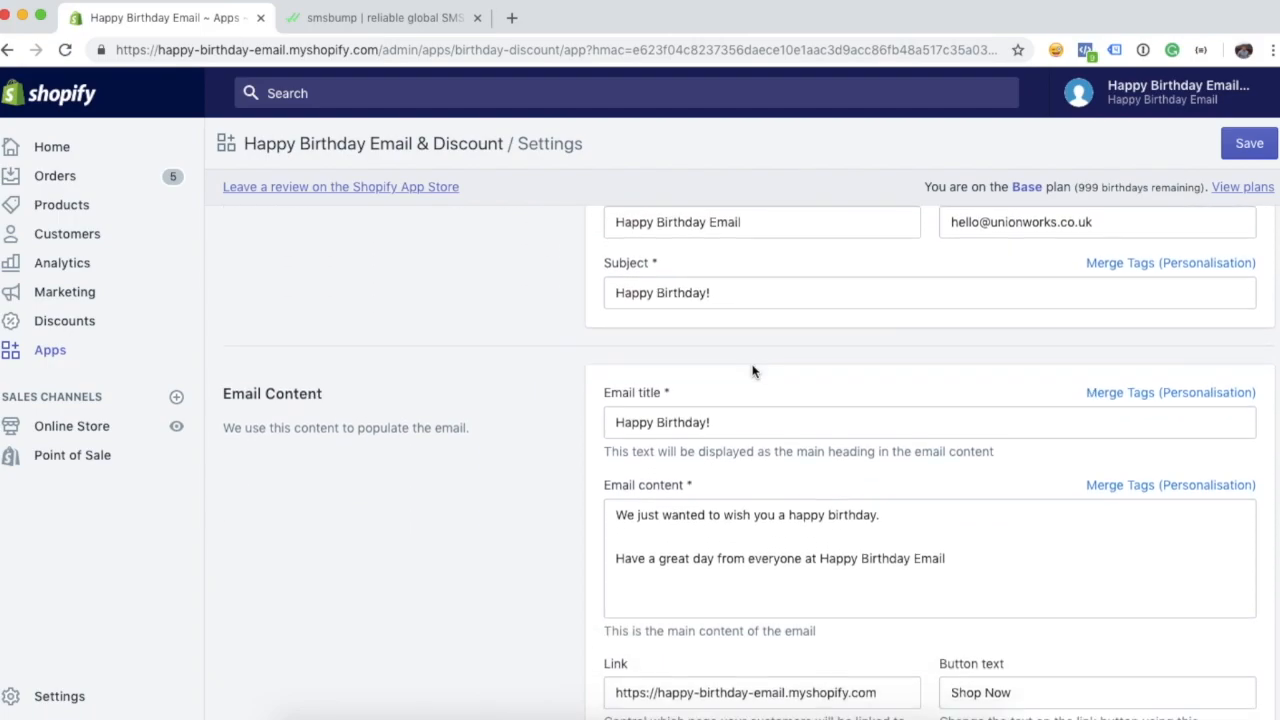
pyautogui.scroll(1, 751, 266)
pyautogui.scroll(-2, 754, 334)
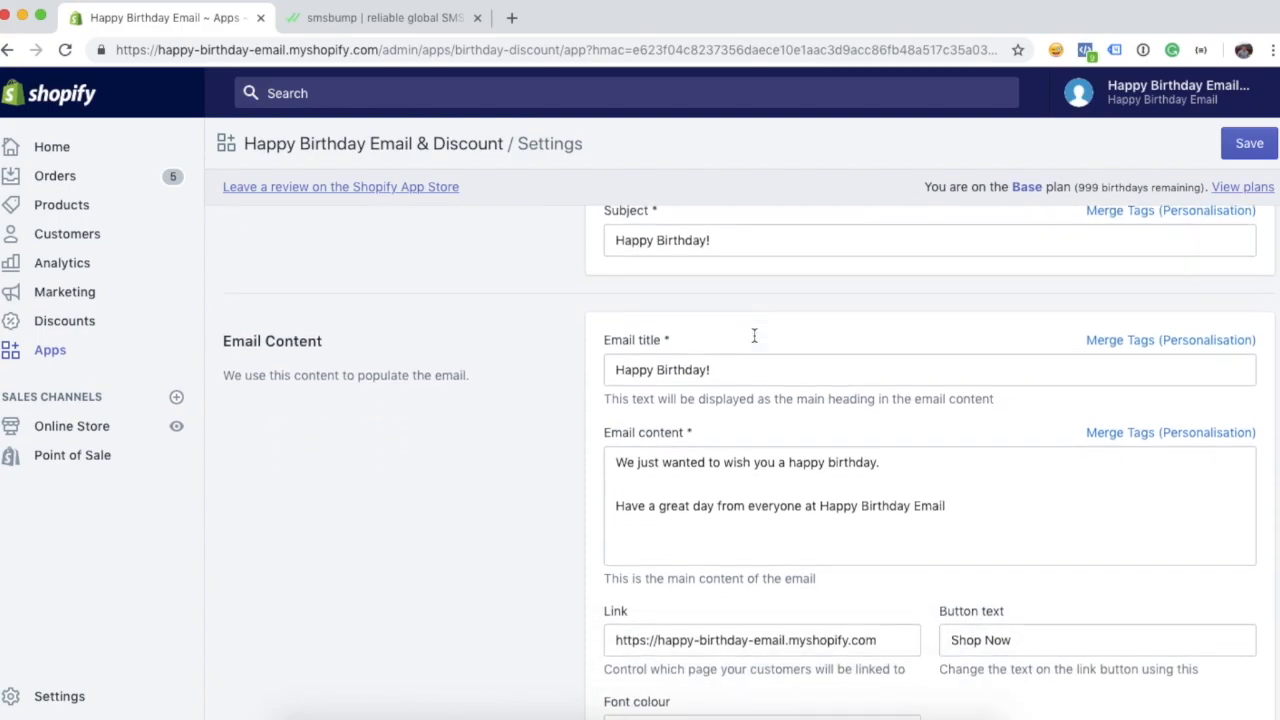
pyautogui.scroll(-2, 710, 388)
pyautogui.scroll(-1, 560, 446)
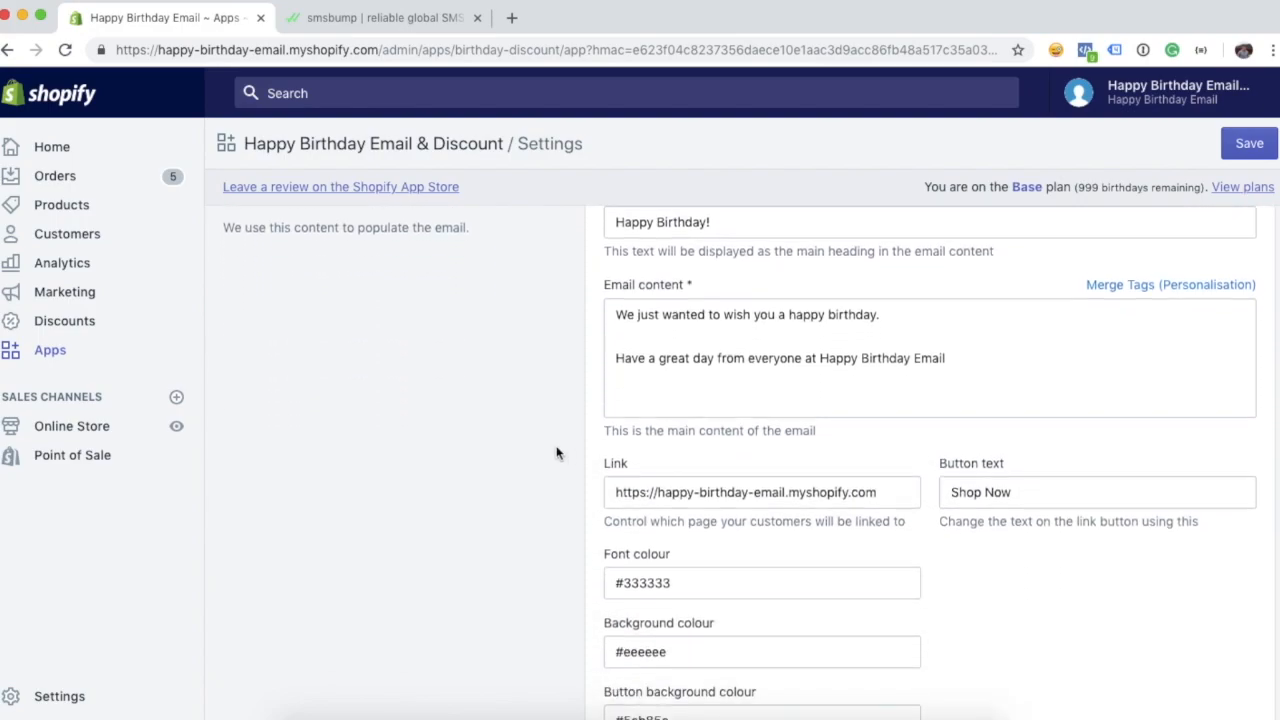
pyautogui.scroll(-8, 557, 453)
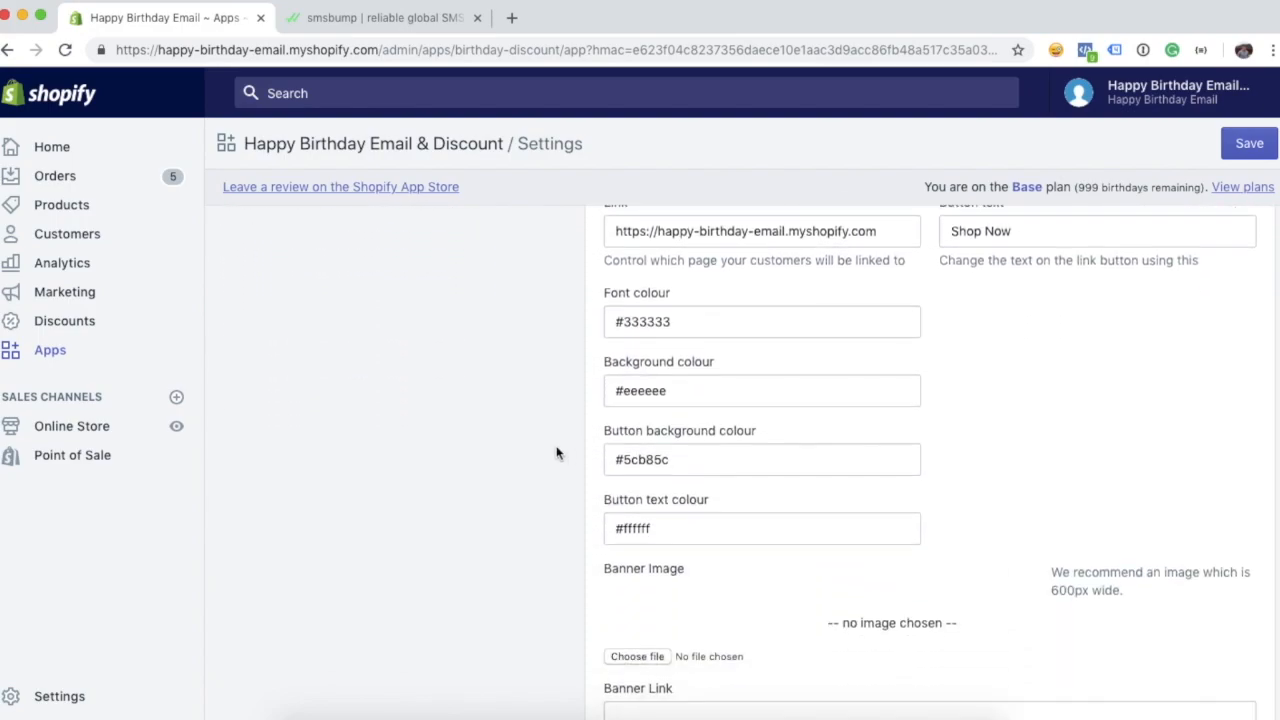
pyautogui.scroll(-3, 557, 453)
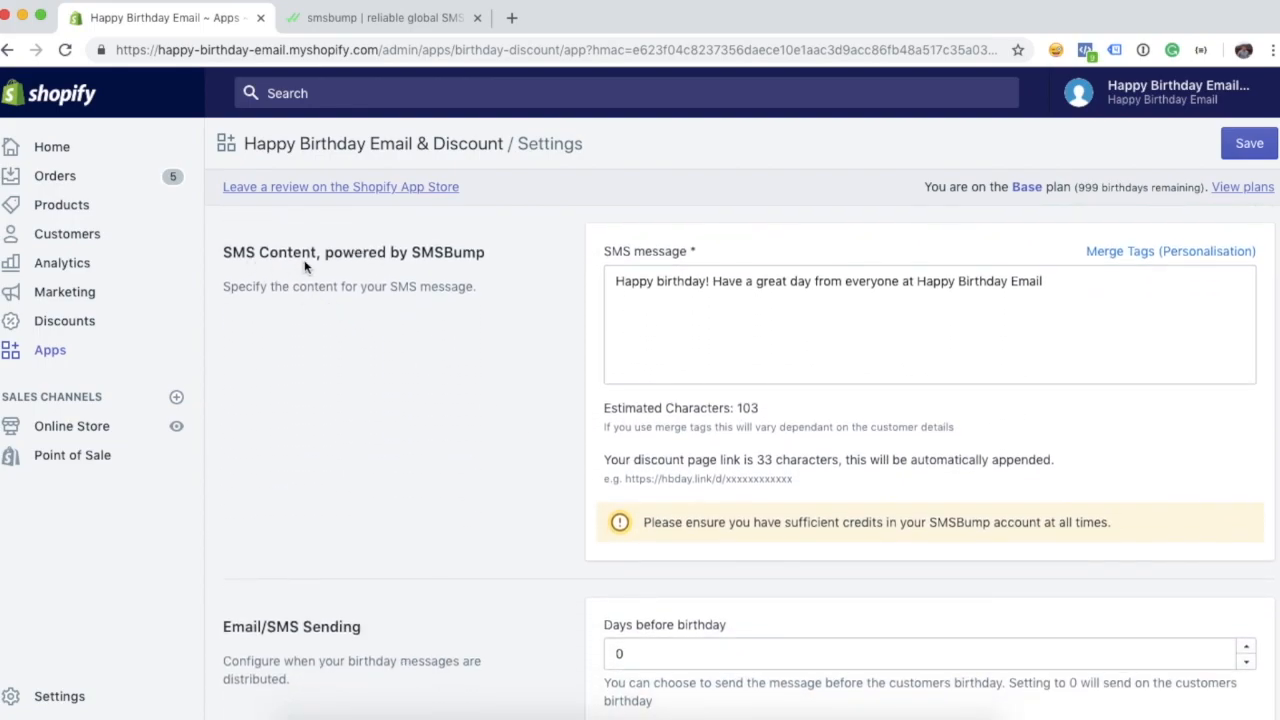
# - Place the cursor just before the '!' after 'Happy birthday' in the SMS message
pyautogui.click(708, 335)
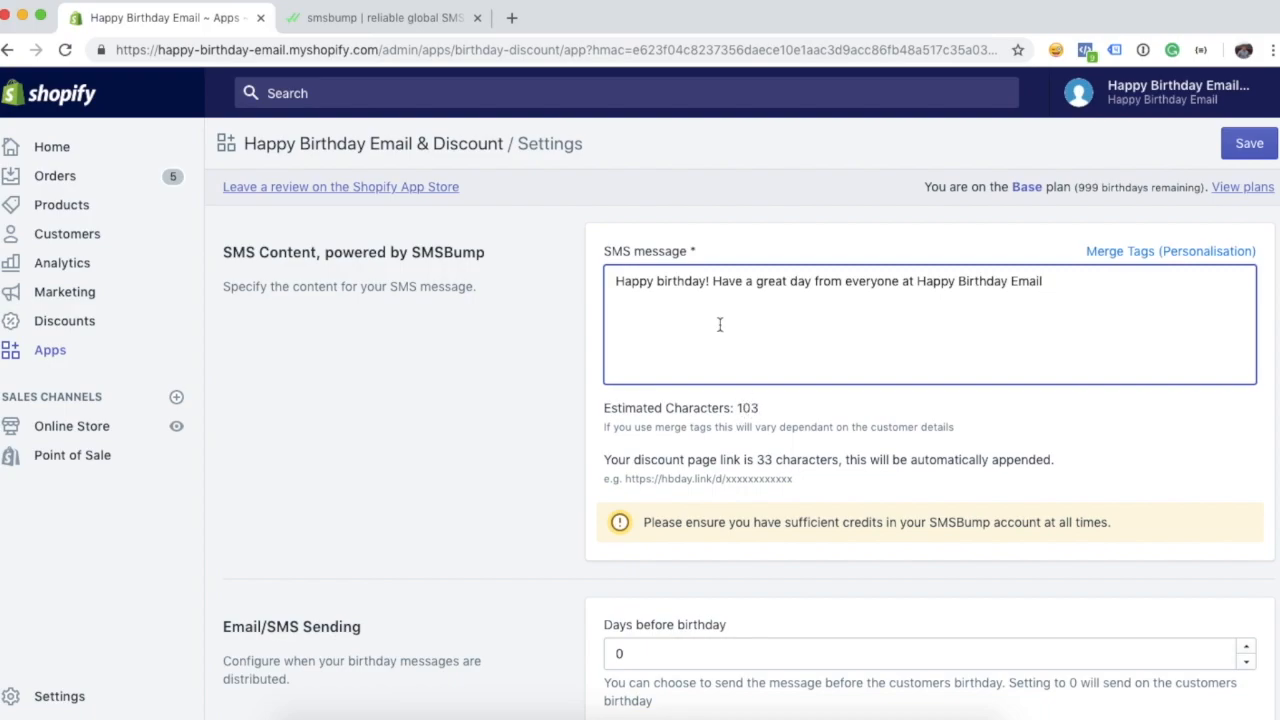
pyautogui.press('Left')
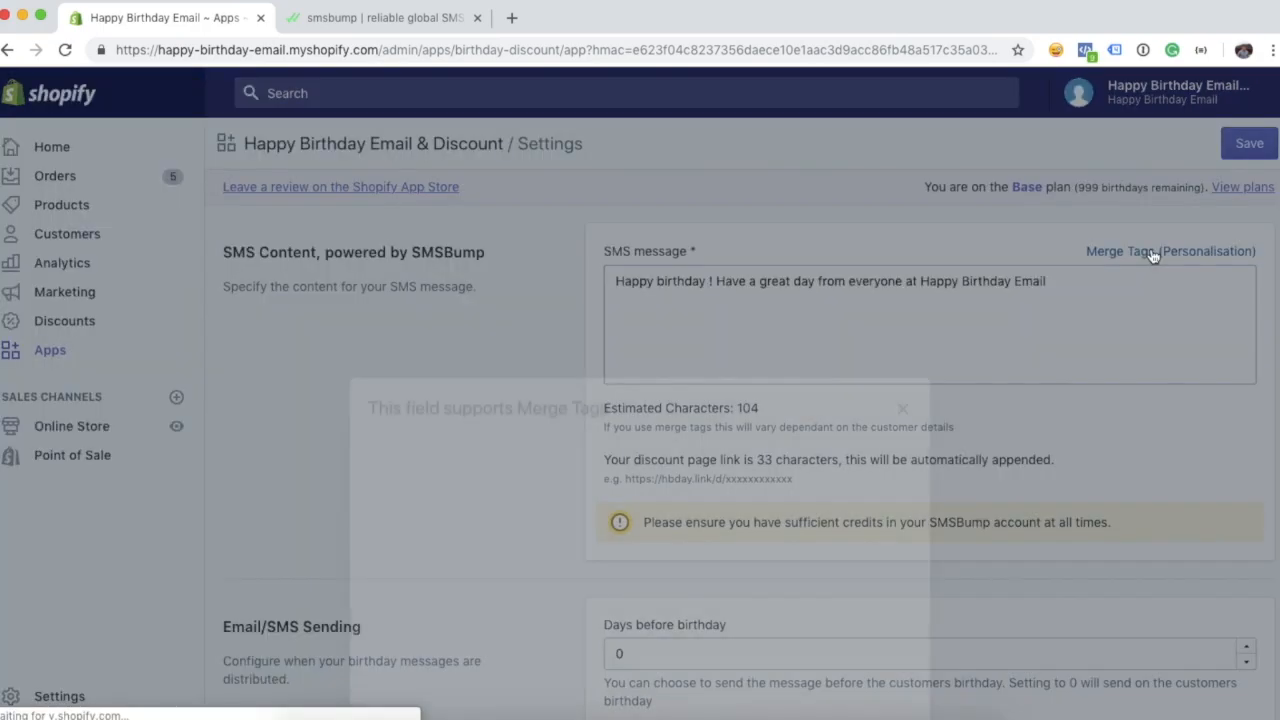
# - Copy the [first_name] merge tag from the help and insert it after 'birthday' in the SMS
pyautogui.click(1150, 254)
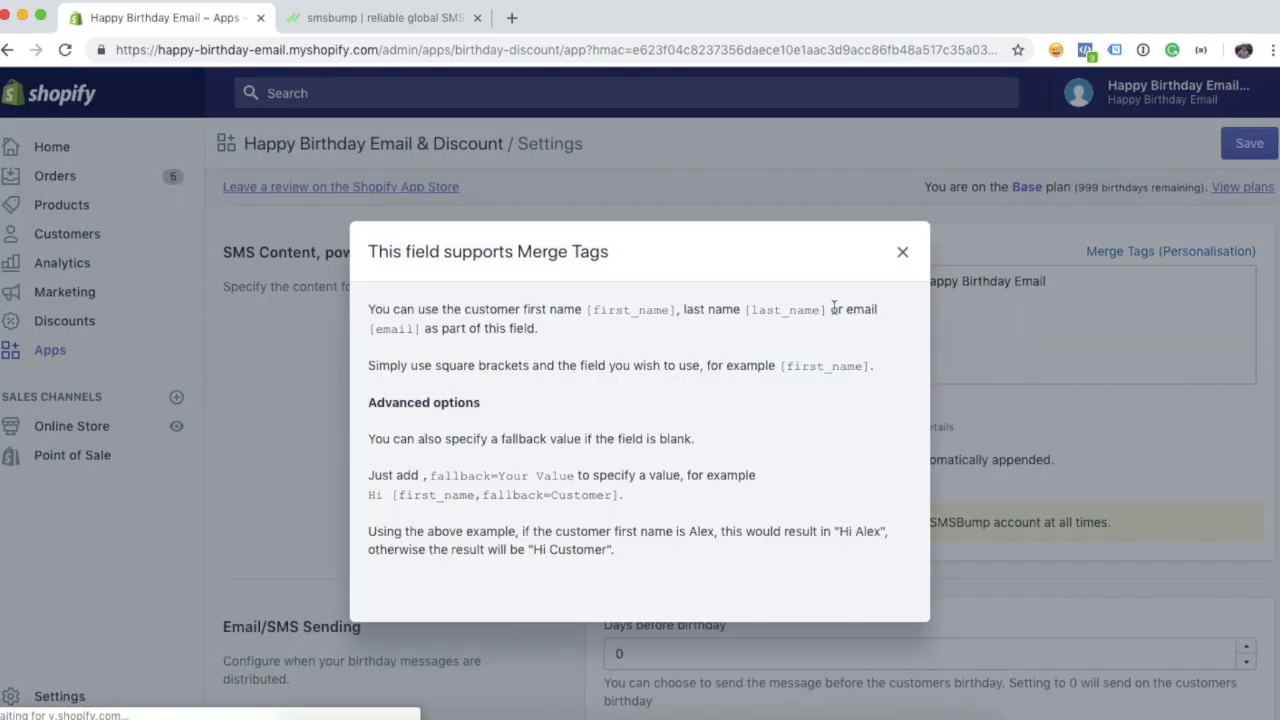
pyautogui.moveTo(675, 310); pyautogui.dragTo(587, 309)
pyautogui.hotkey('ctrl', 'c')
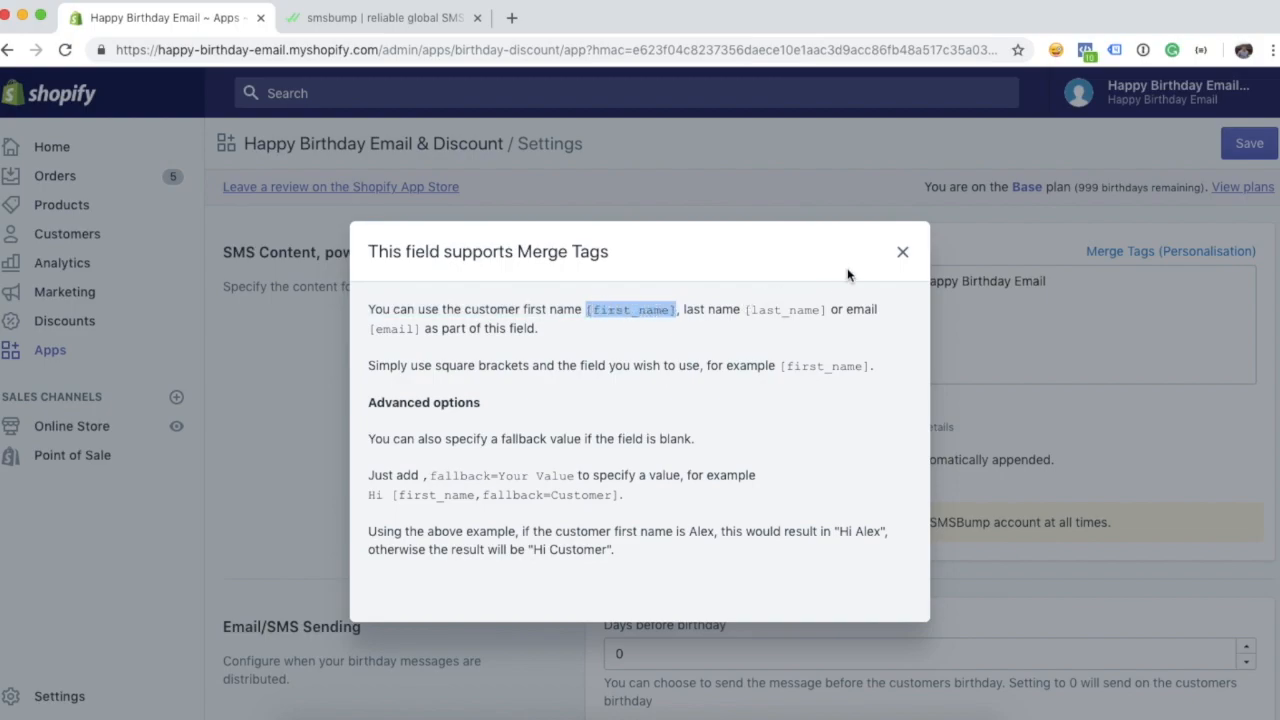
pyautogui.click(904, 256)
pyautogui.click(703, 282)
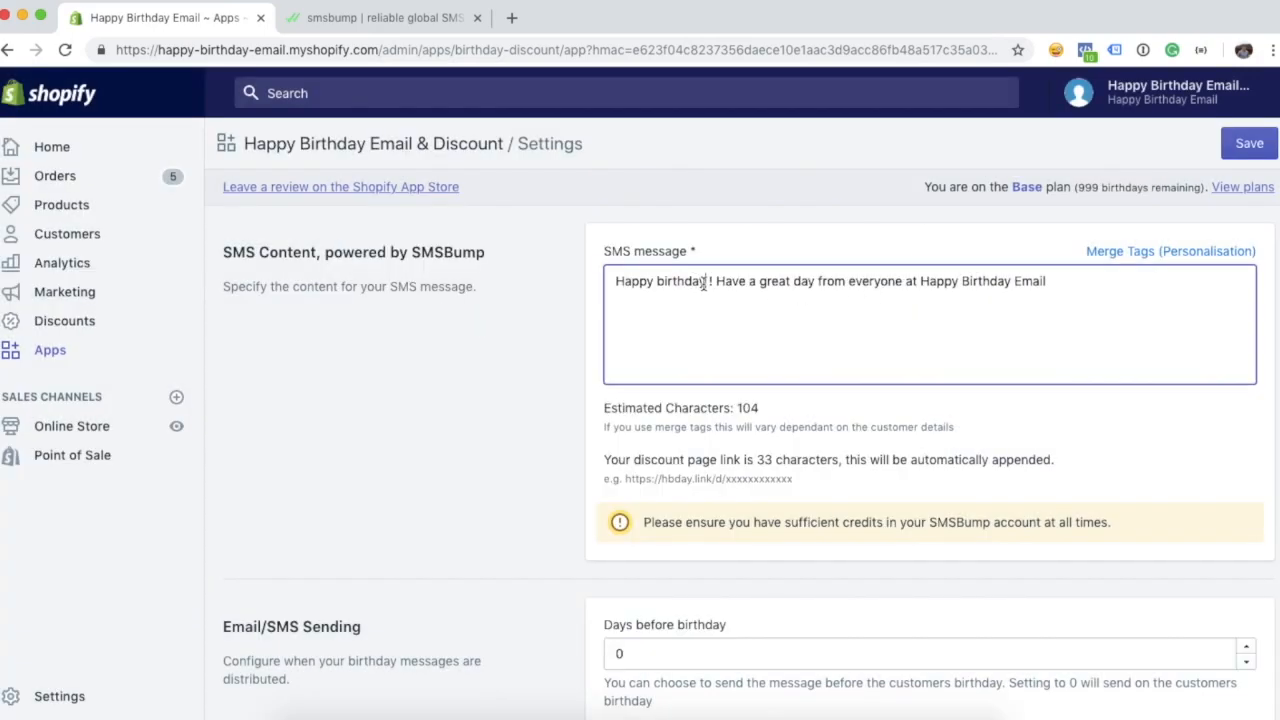
pyautogui.hotkey('ctrl', 'v')
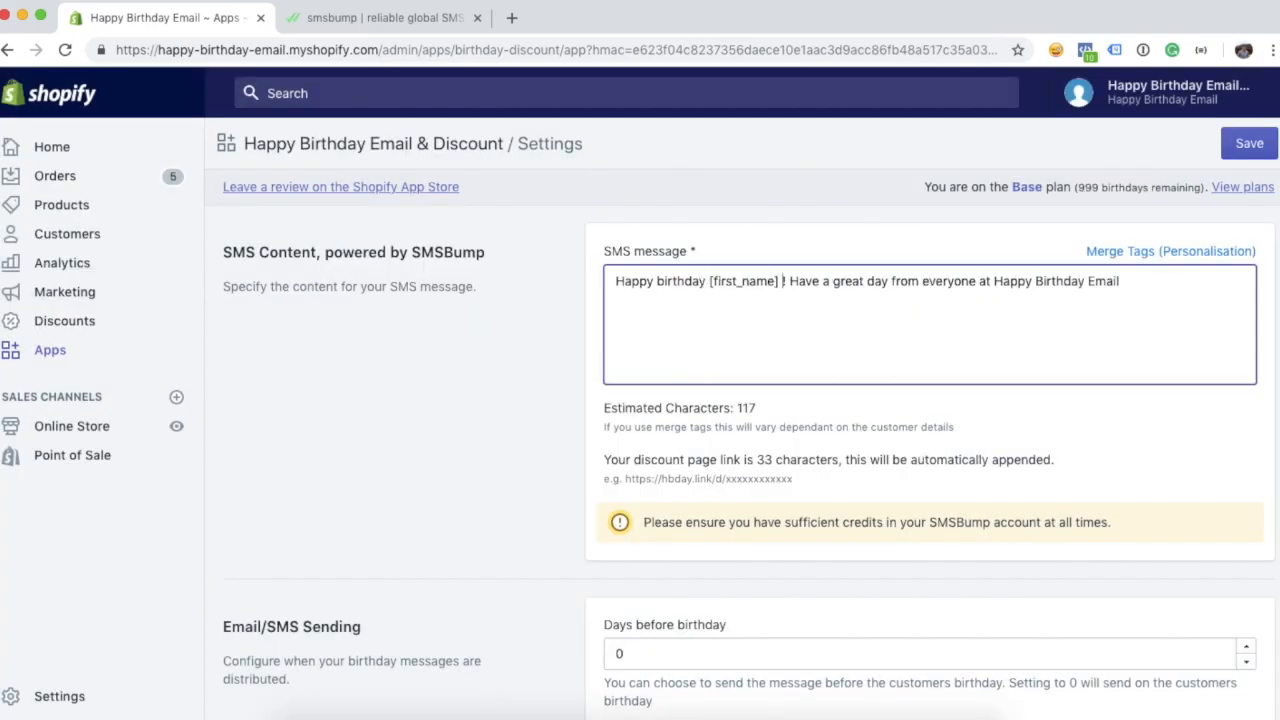
pyautogui.press('BackSpace')
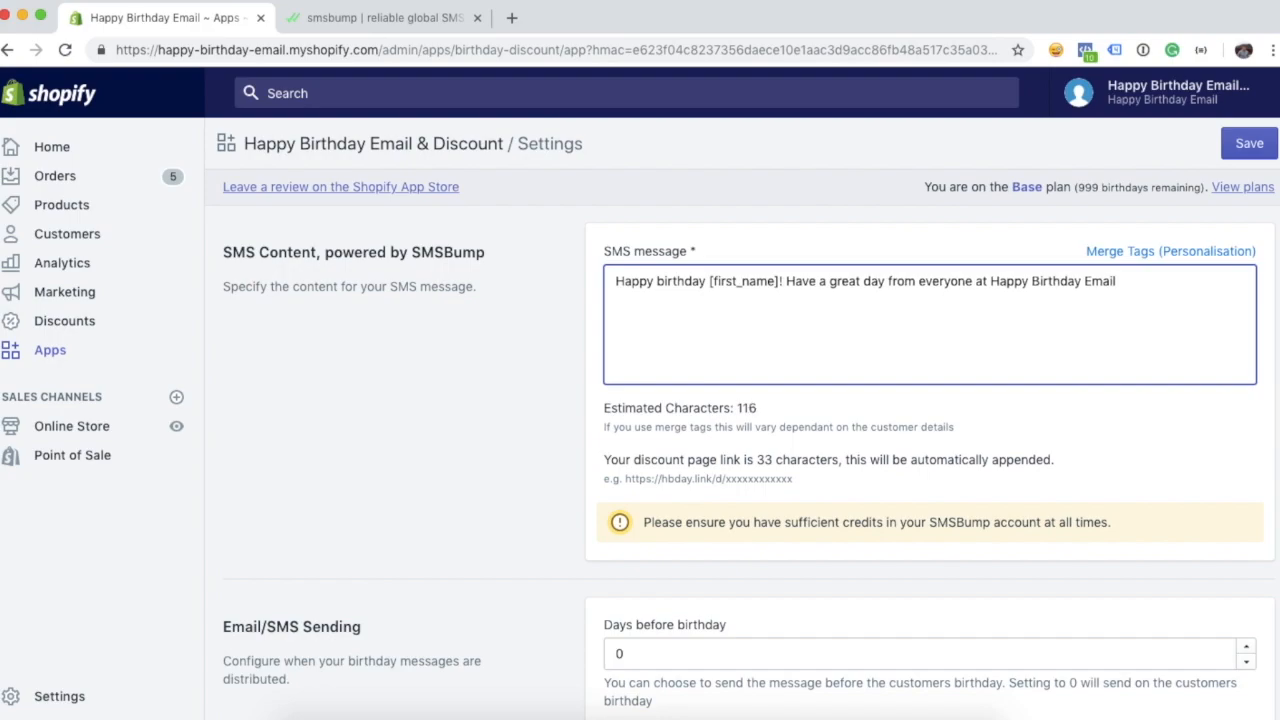
pyautogui.doubleClick(745, 408)
pyautogui.click(746, 312)
# - Append ". Here's a gift from us to spend for your birthday." to the SMS message
pyautogui.write(". Here's  gif")
pyautogui.press('BackSpace')
pyautogui.press('BackSpace')
pyautogui.press('BackSpace')
pyautogui.press('BackSpace')
pyautogui.write('a gift from ')
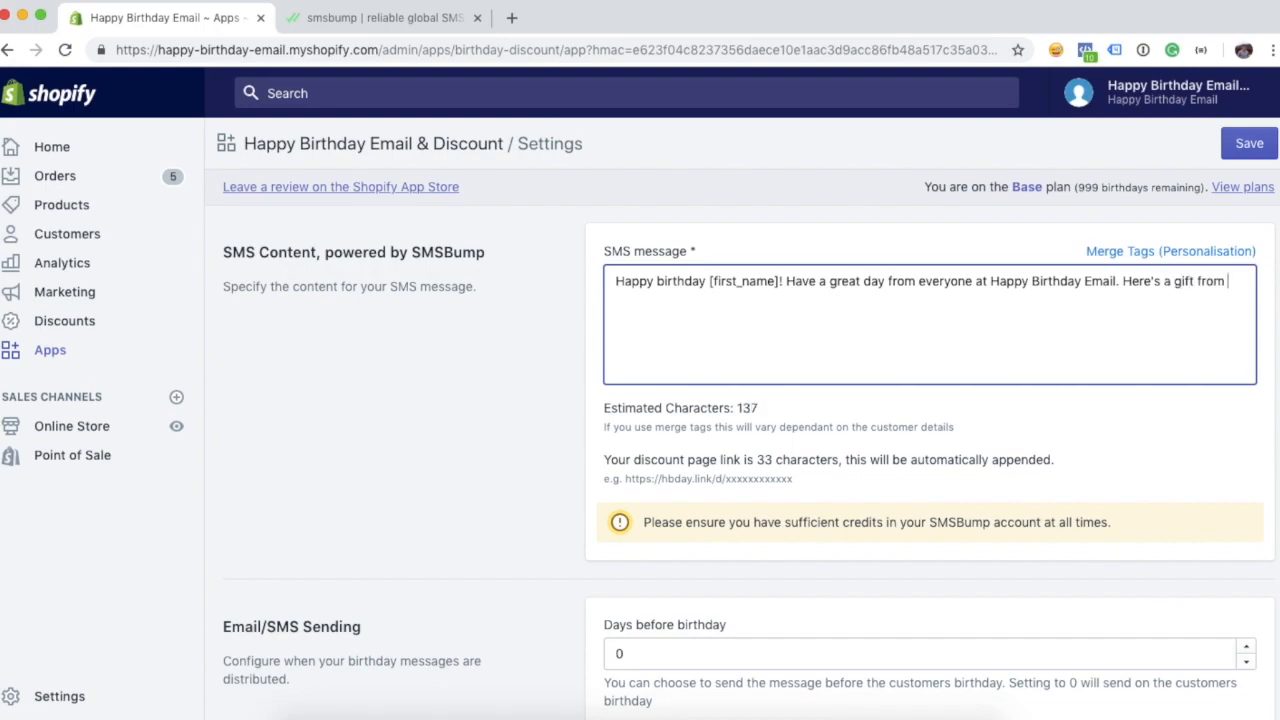
pyautogui.write('us to spend for your birthday.')
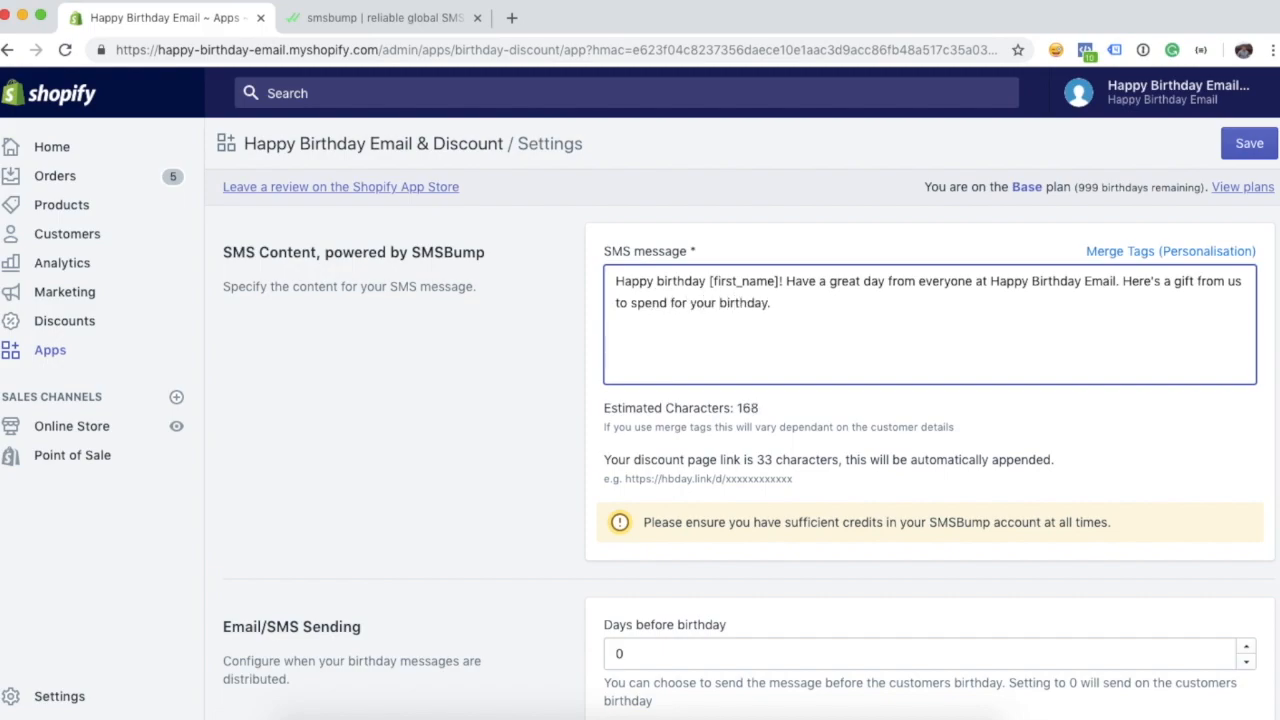
pyautogui.moveTo(795, 479); pyautogui.dragTo(625, 483)
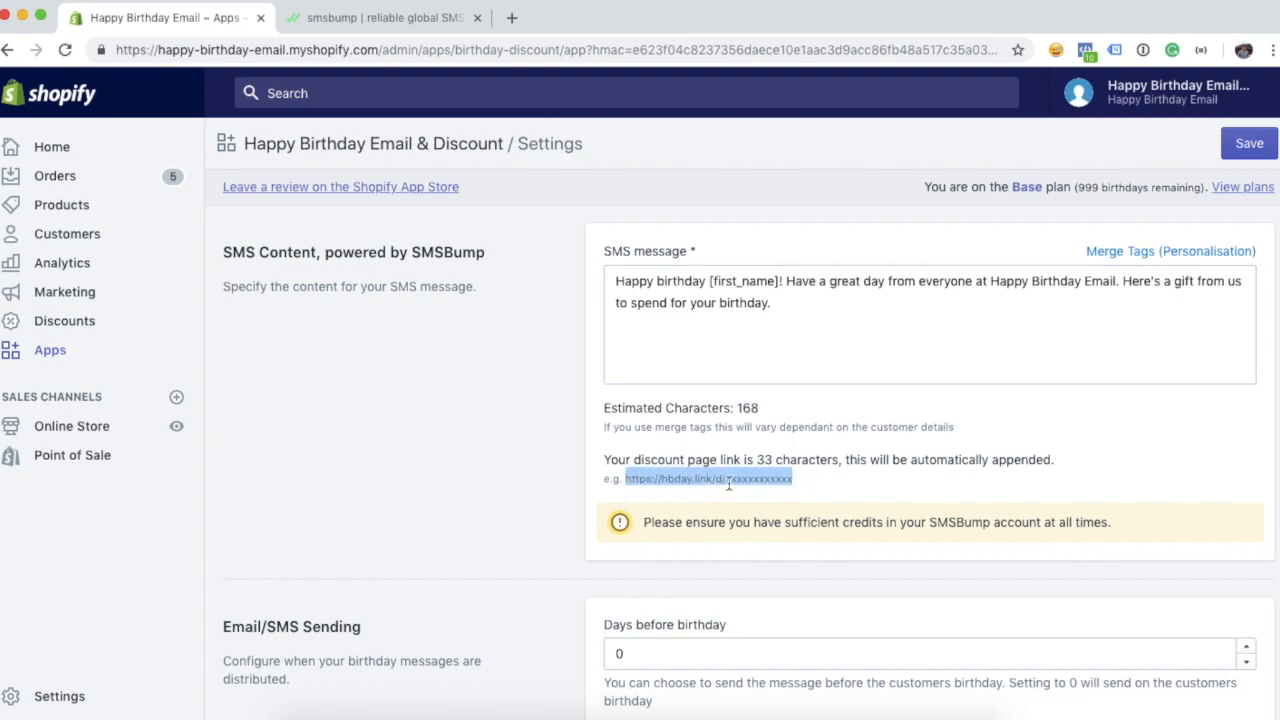
pyautogui.click(785, 333)
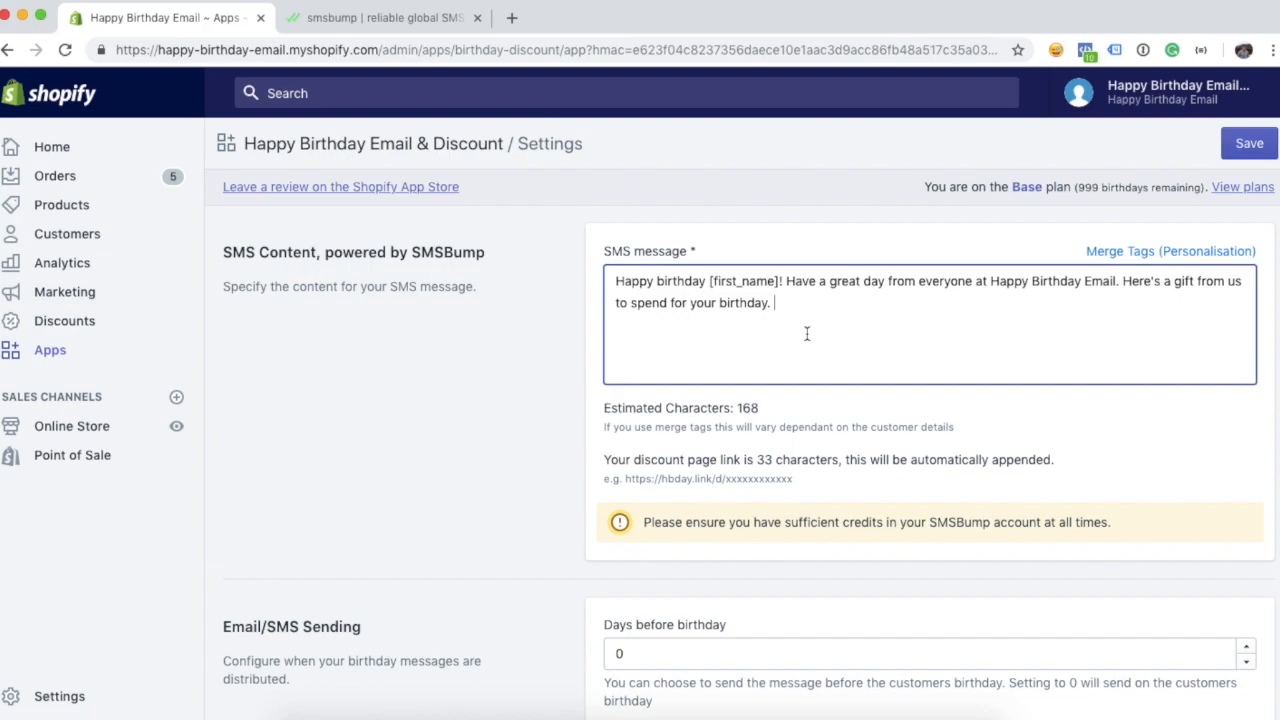
# - Add "To opt out reply 'STOP'." to the SMS and save the settings
pyautogui.write('Top')
pyautogui.press('BackSpace')
pyautogui.write("opt out reply 'STOP'.")
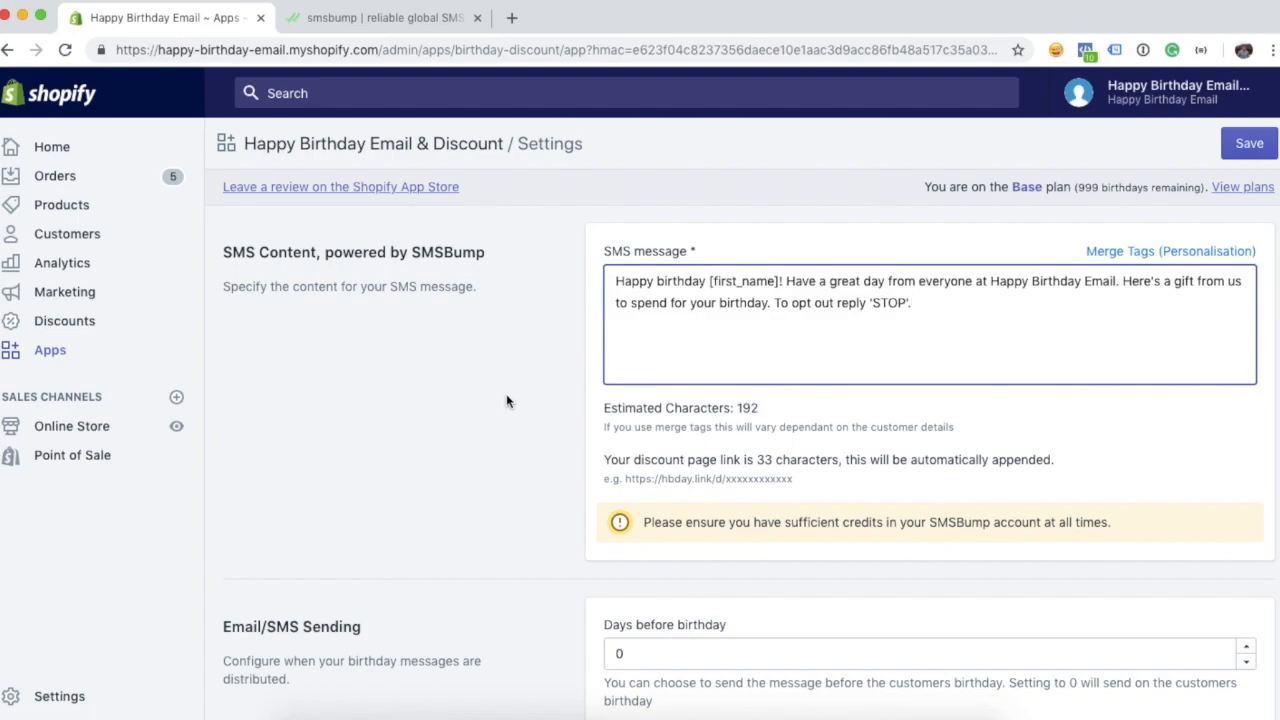
pyautogui.click(583, 390)
pyautogui.scroll(1, 645, 370)
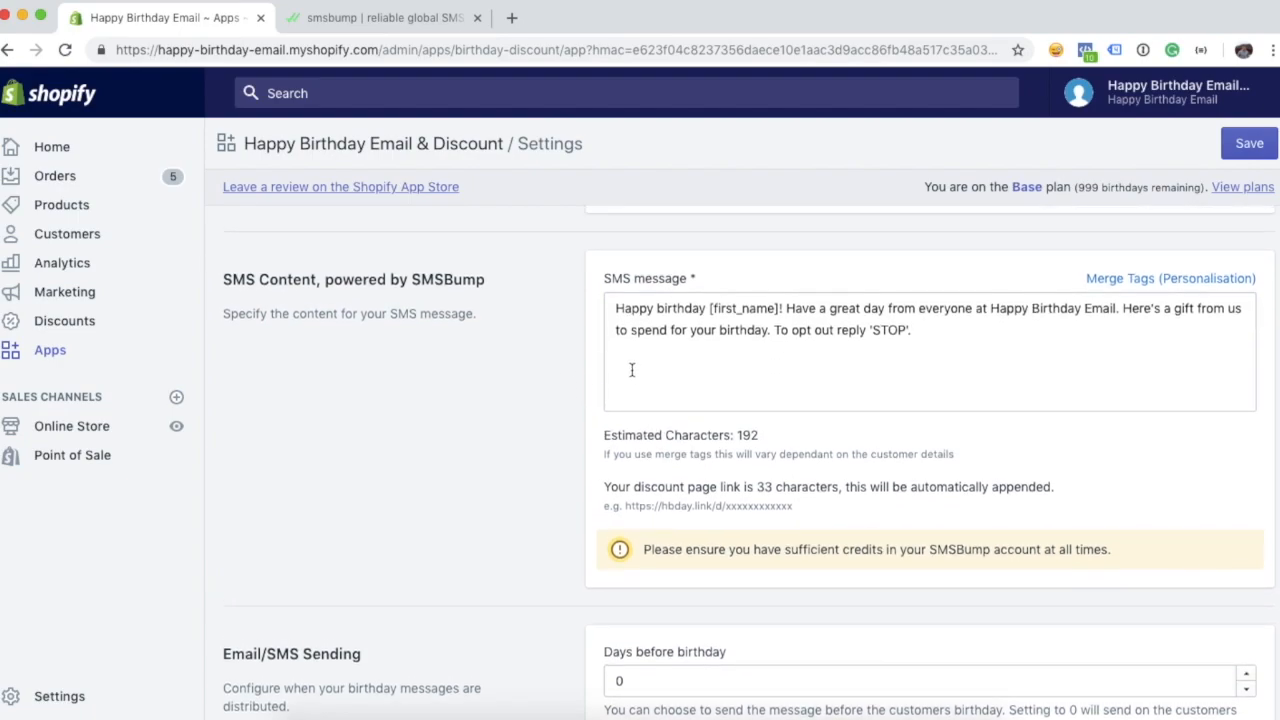
pyautogui.scroll(-1, 705, 315)
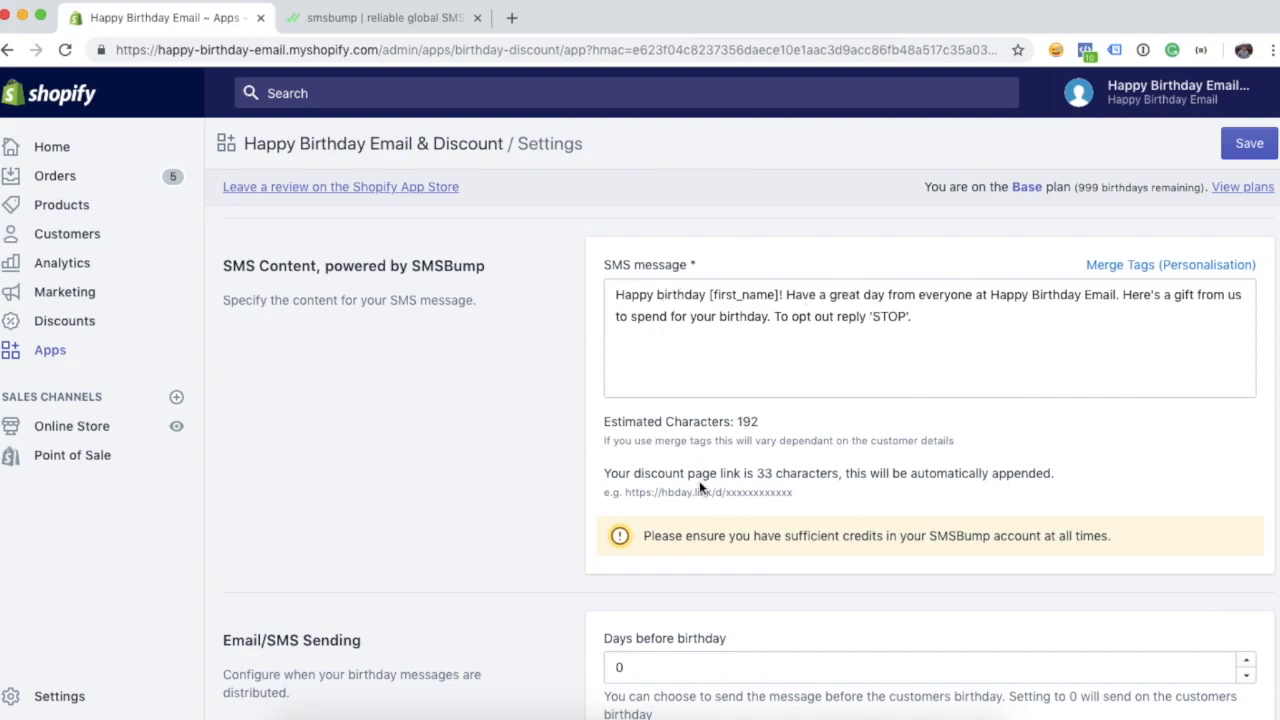
pyautogui.scroll(-3, 563, 430)
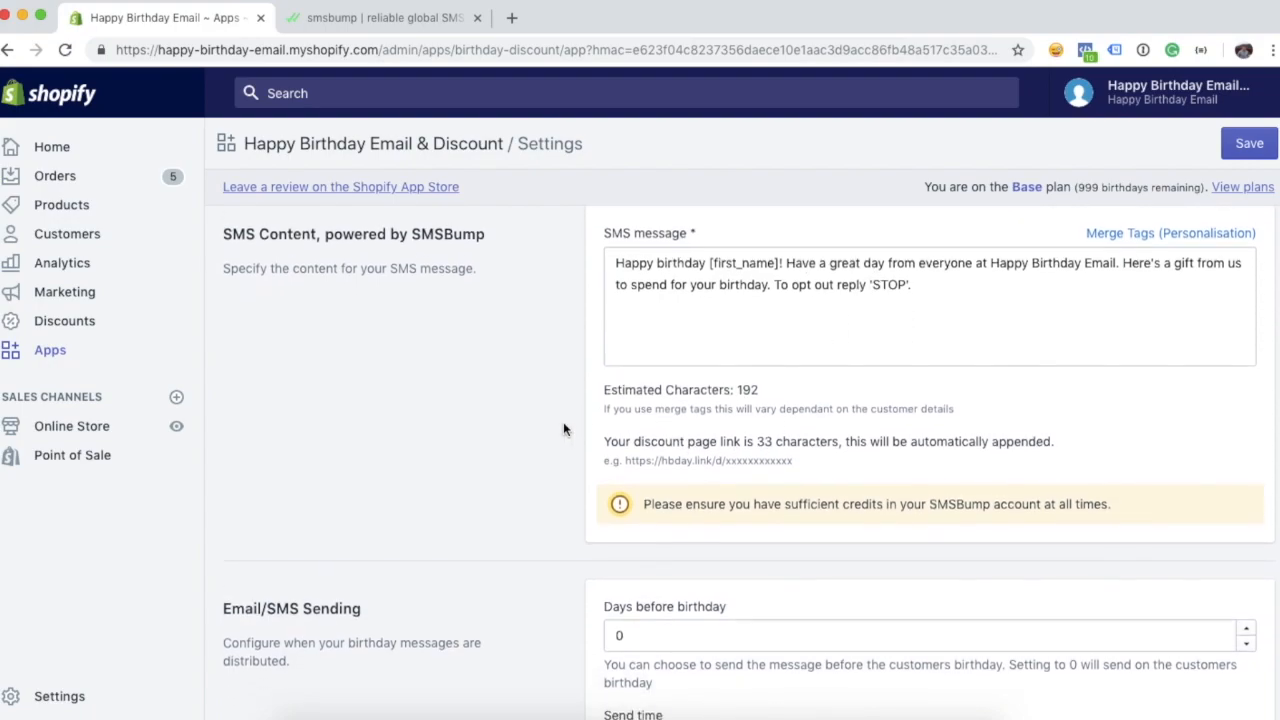
pyautogui.click(1252, 145)
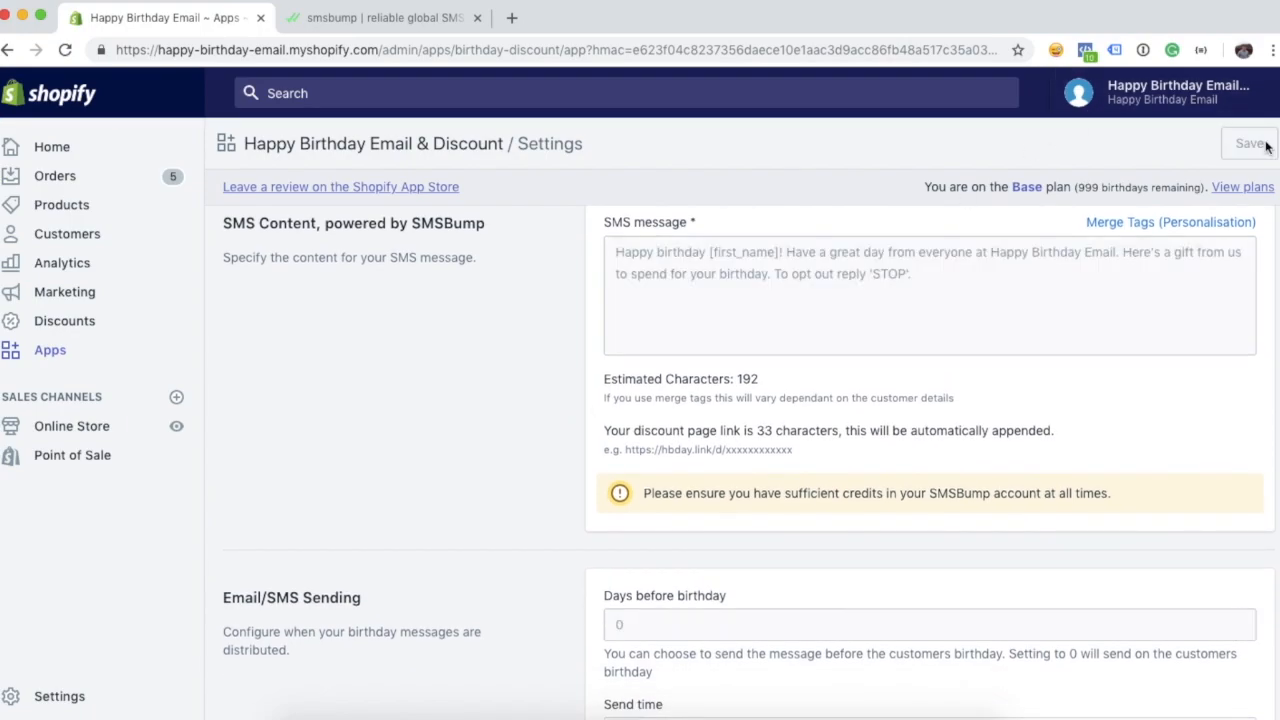
pyautogui.click(747, 520)
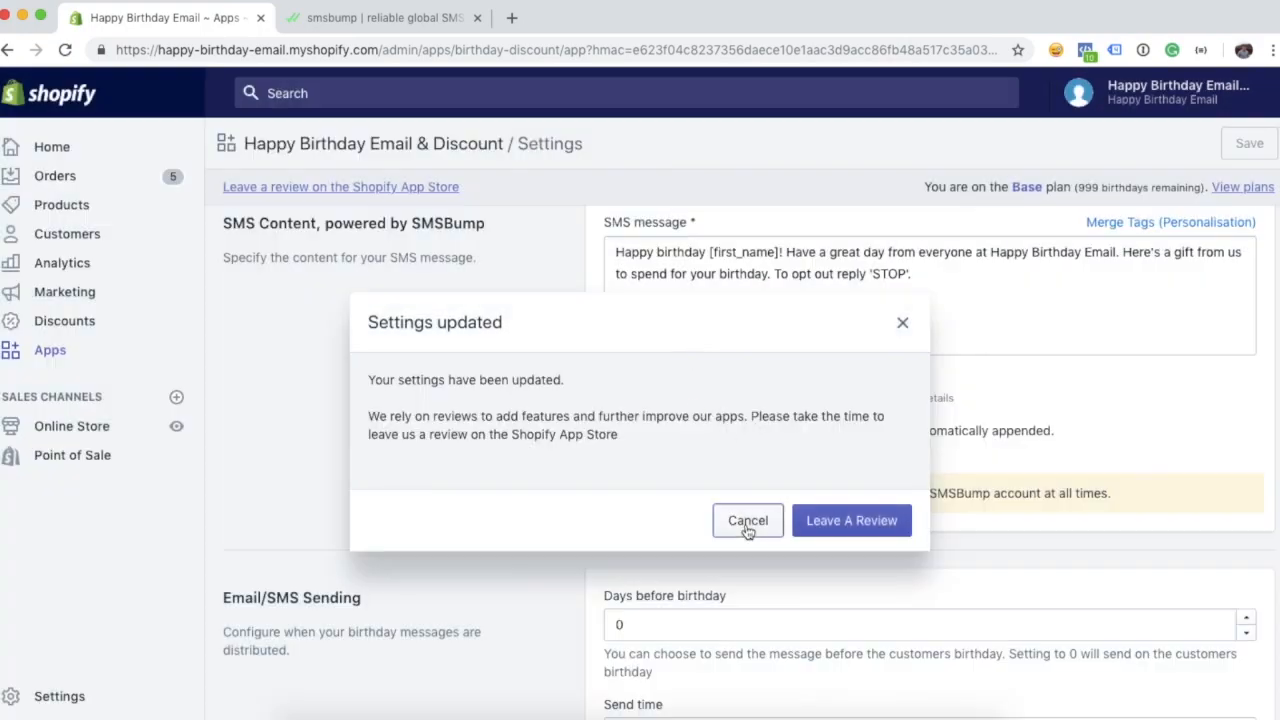
pyautogui.scroll(-5, 560, 410)
pyautogui.scroll(-4, 547, 393)
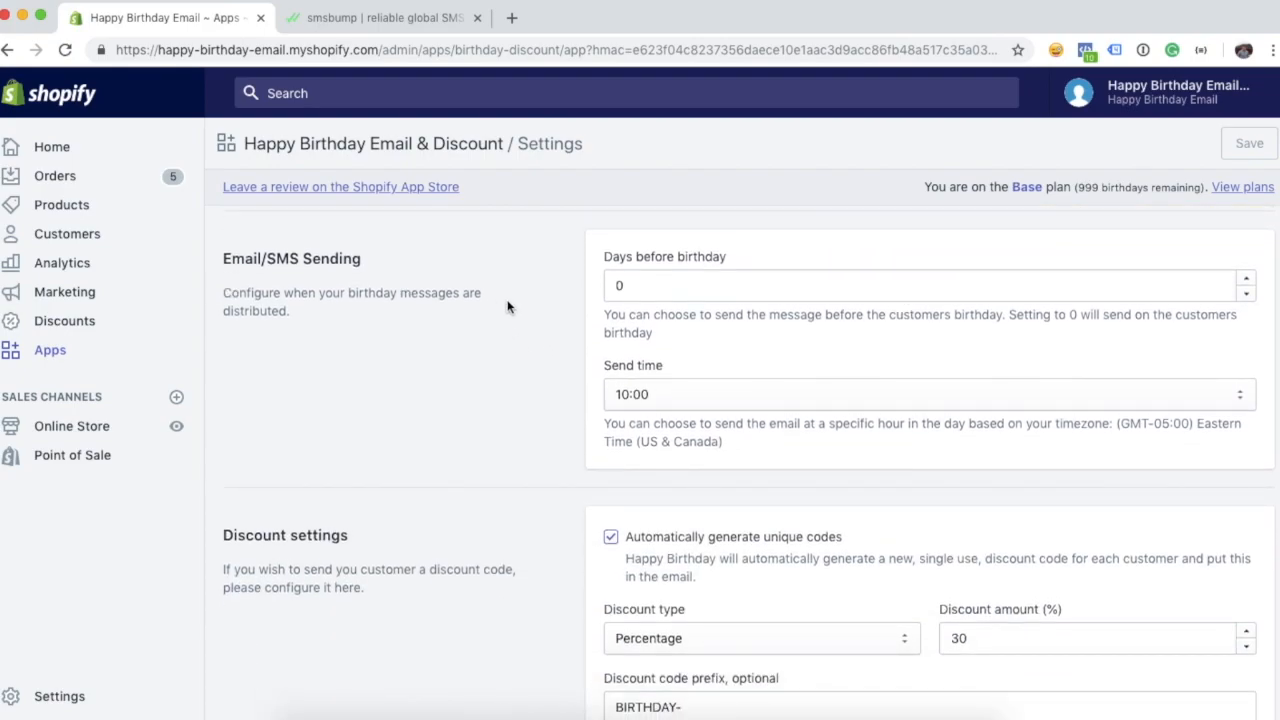
# - Change Days before birthday from 0 to 7
pyautogui.click(634, 288)
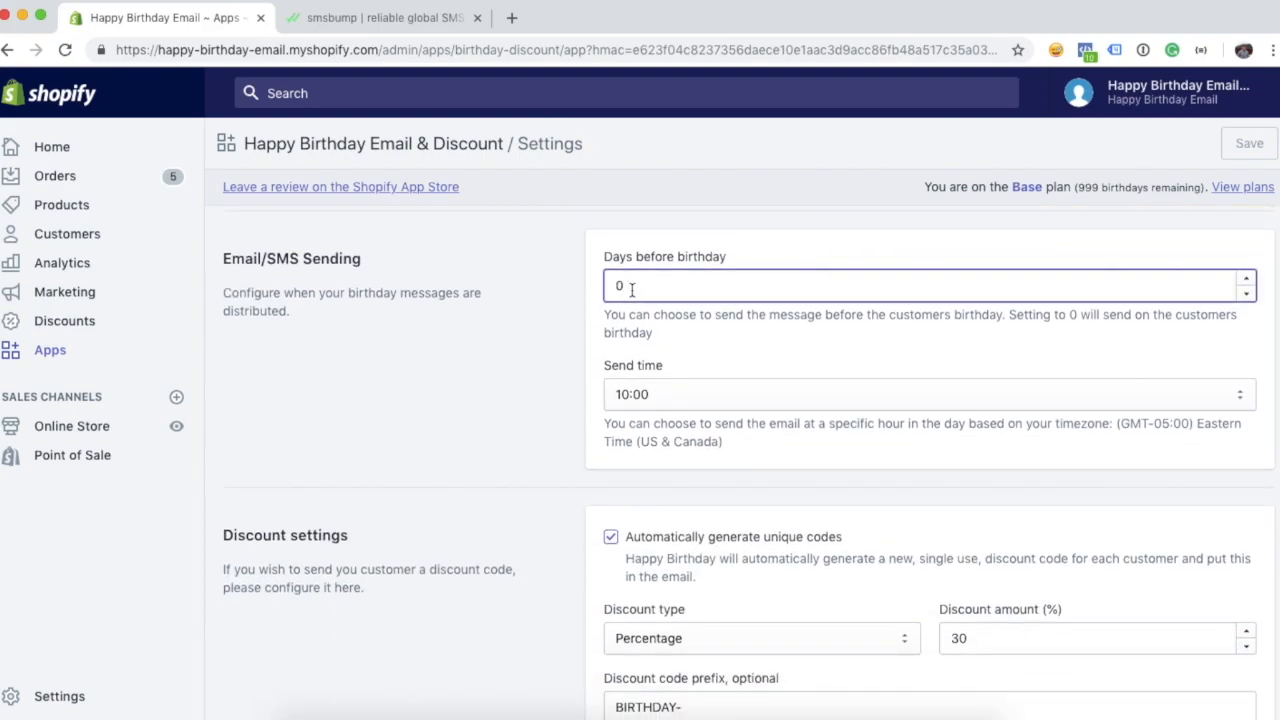
pyautogui.click(562, 320)
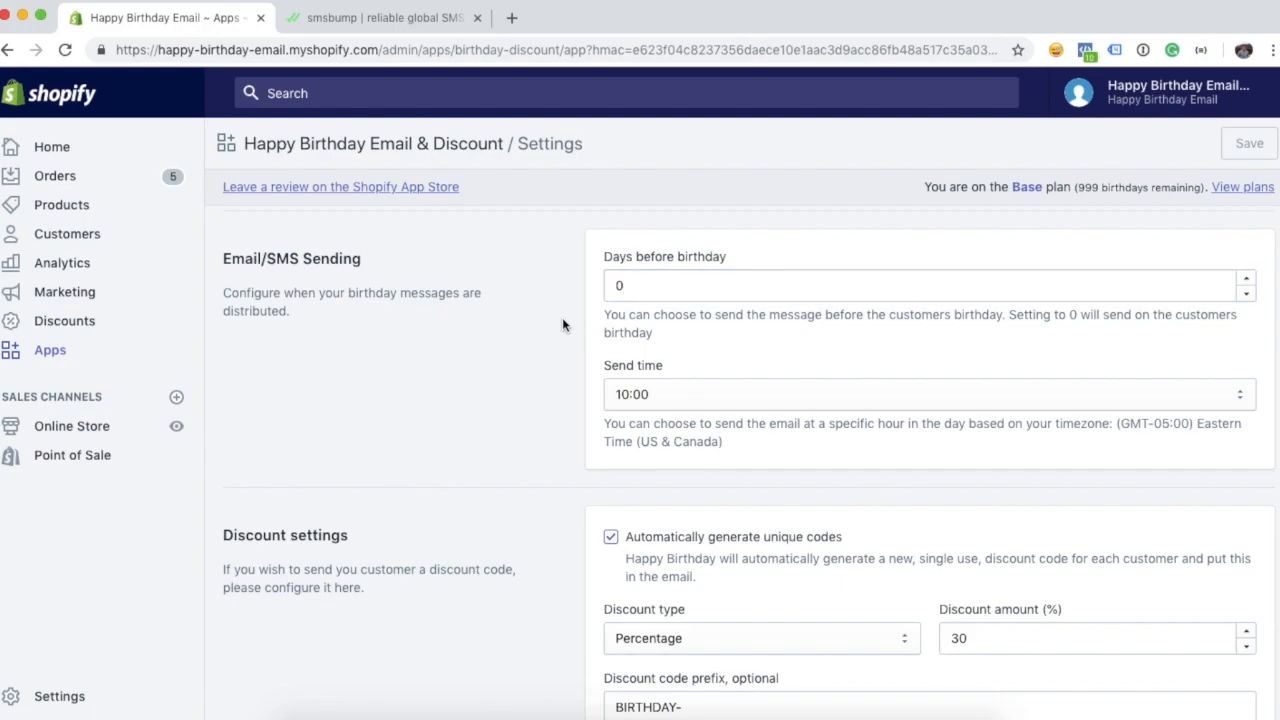
pyautogui.scroll(-1, 548, 338)
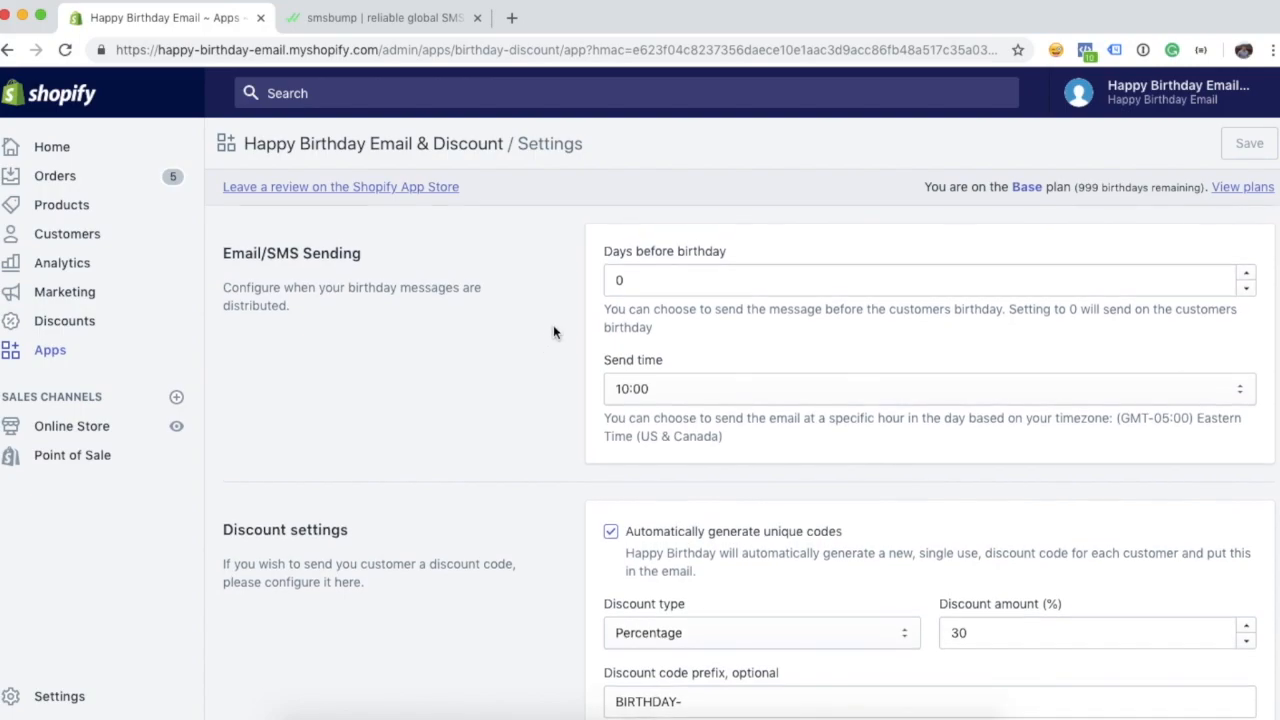
pyautogui.click(641, 279)
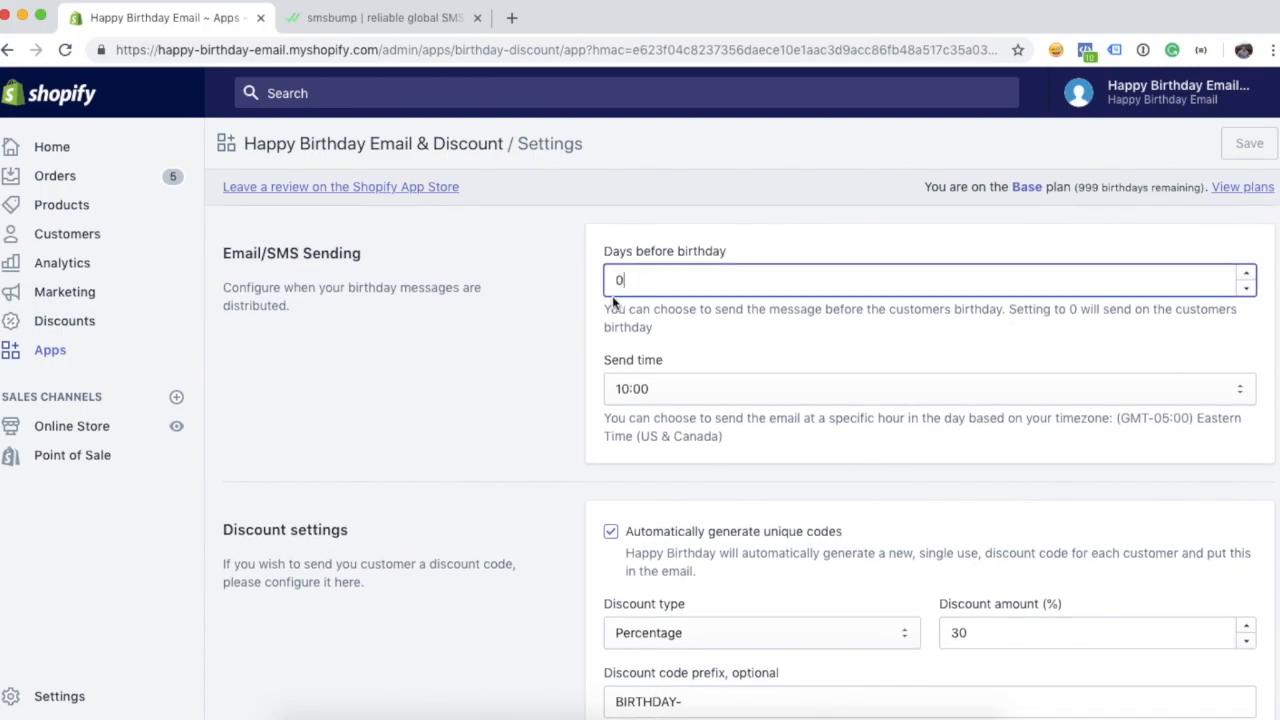
pyautogui.click(574, 308)
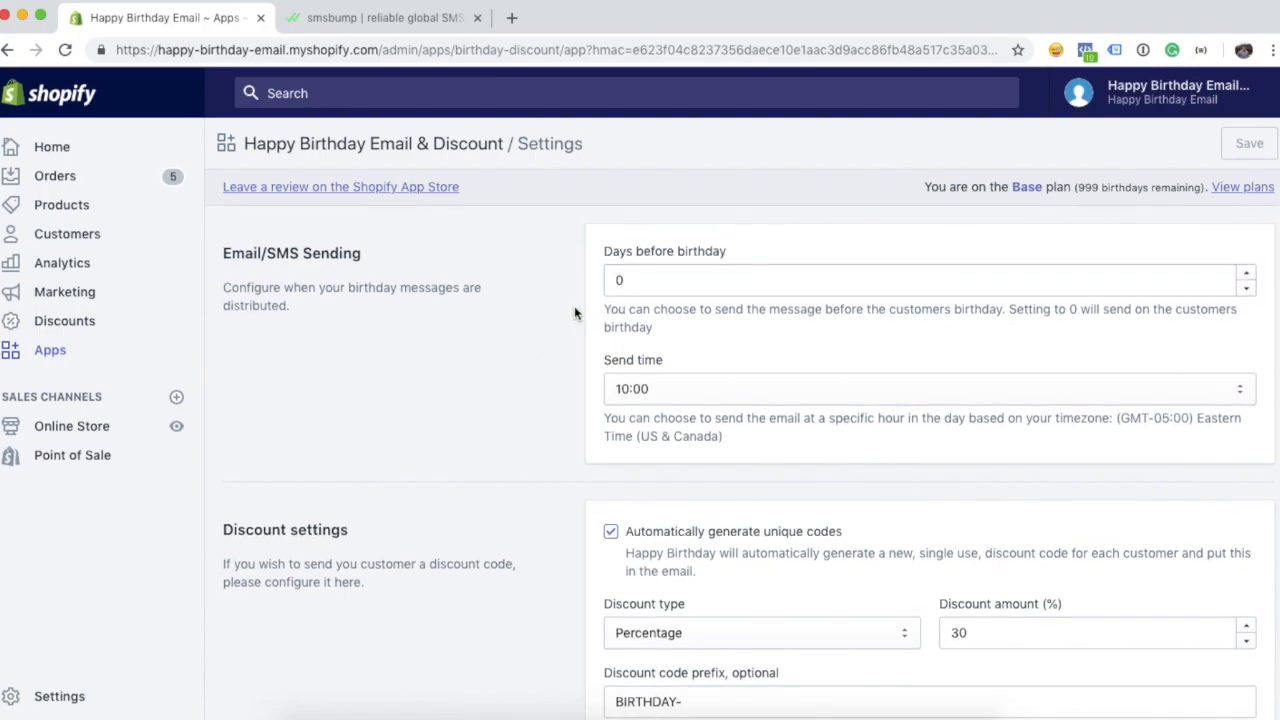
pyautogui.click(636, 285)
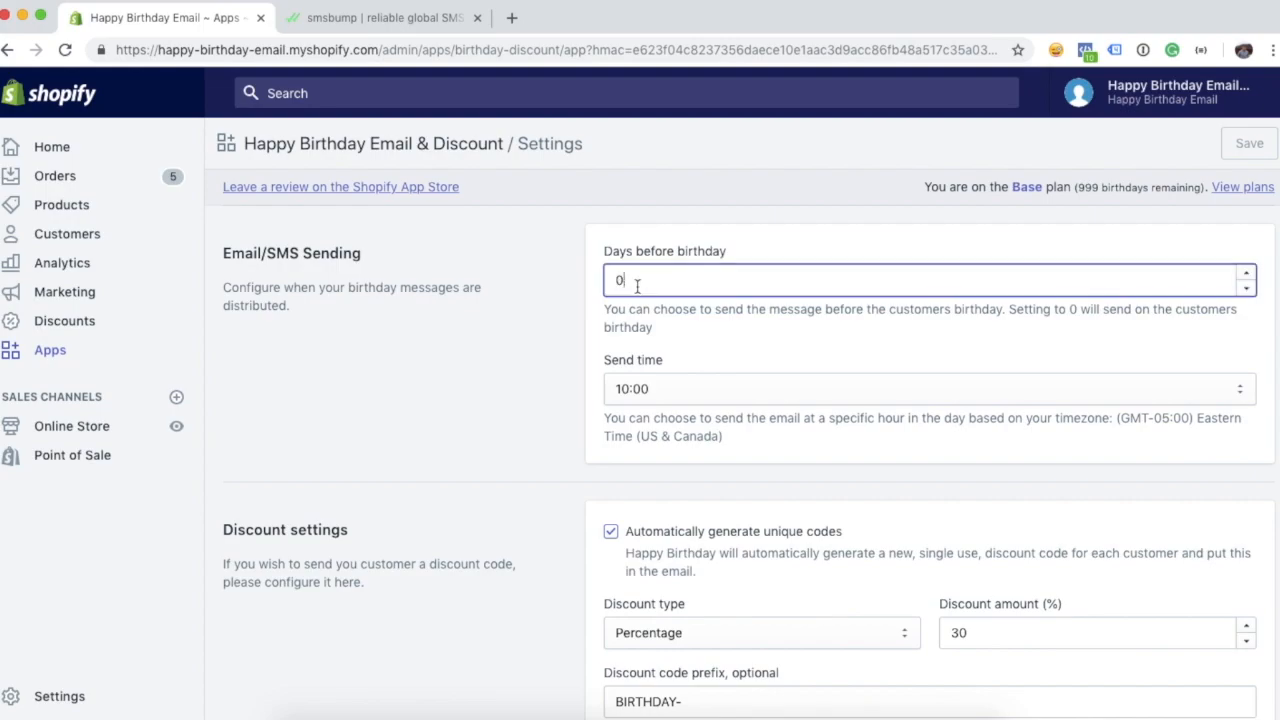
pyautogui.press('BackSpace')
pyautogui.write('7')
pyautogui.click(455, 382)
# - Keep the send time at 10:00 and save the settings
pyautogui.click(677, 398)
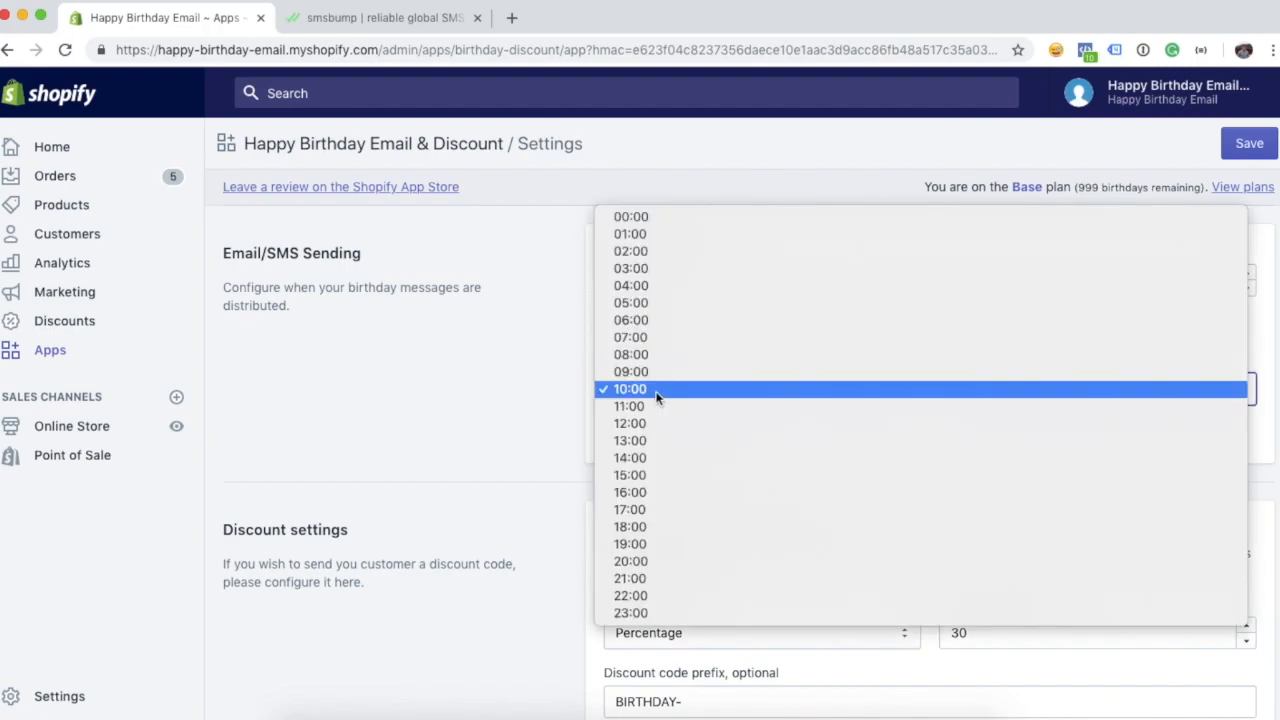
pyautogui.click(565, 389)
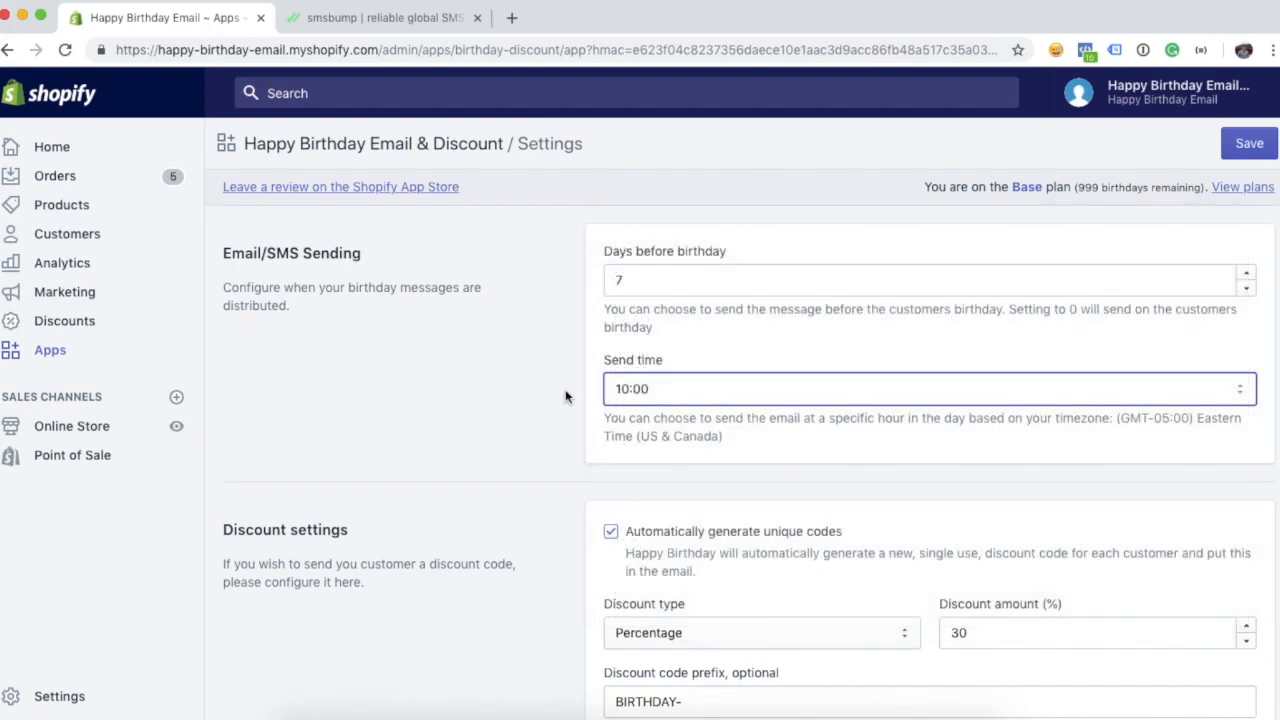
pyautogui.click(575, 403)
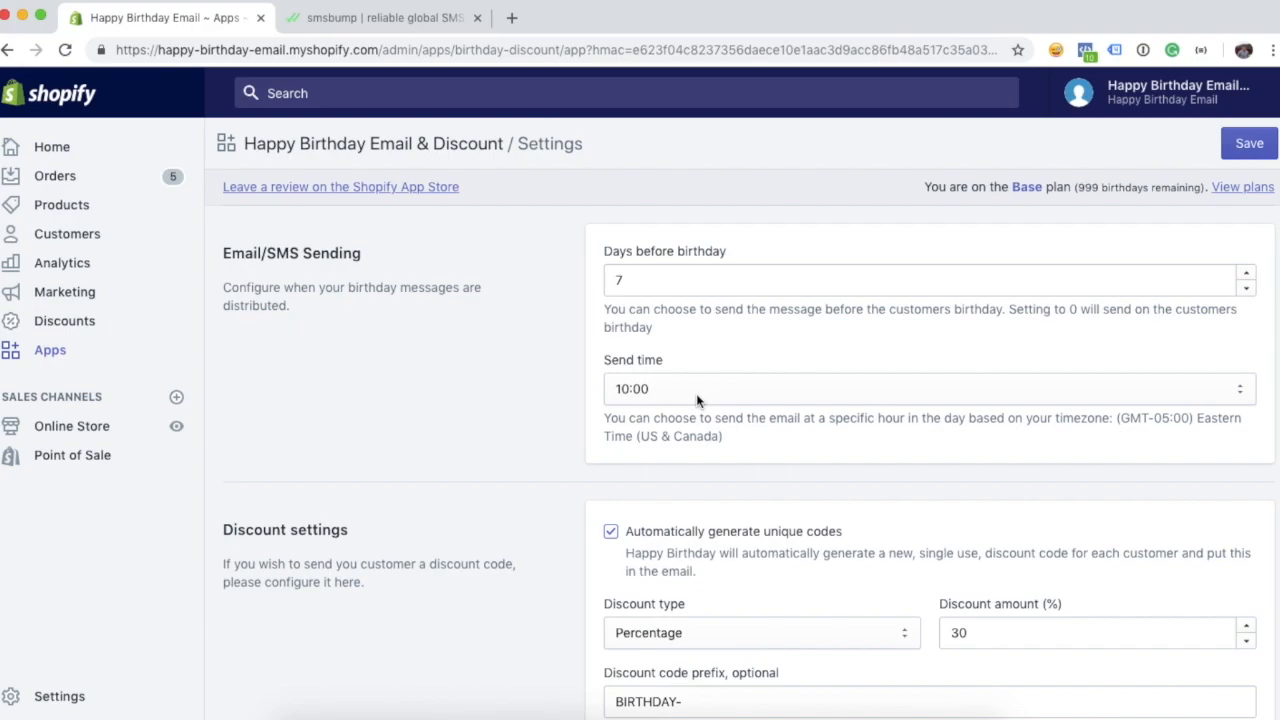
pyautogui.click(654, 396)
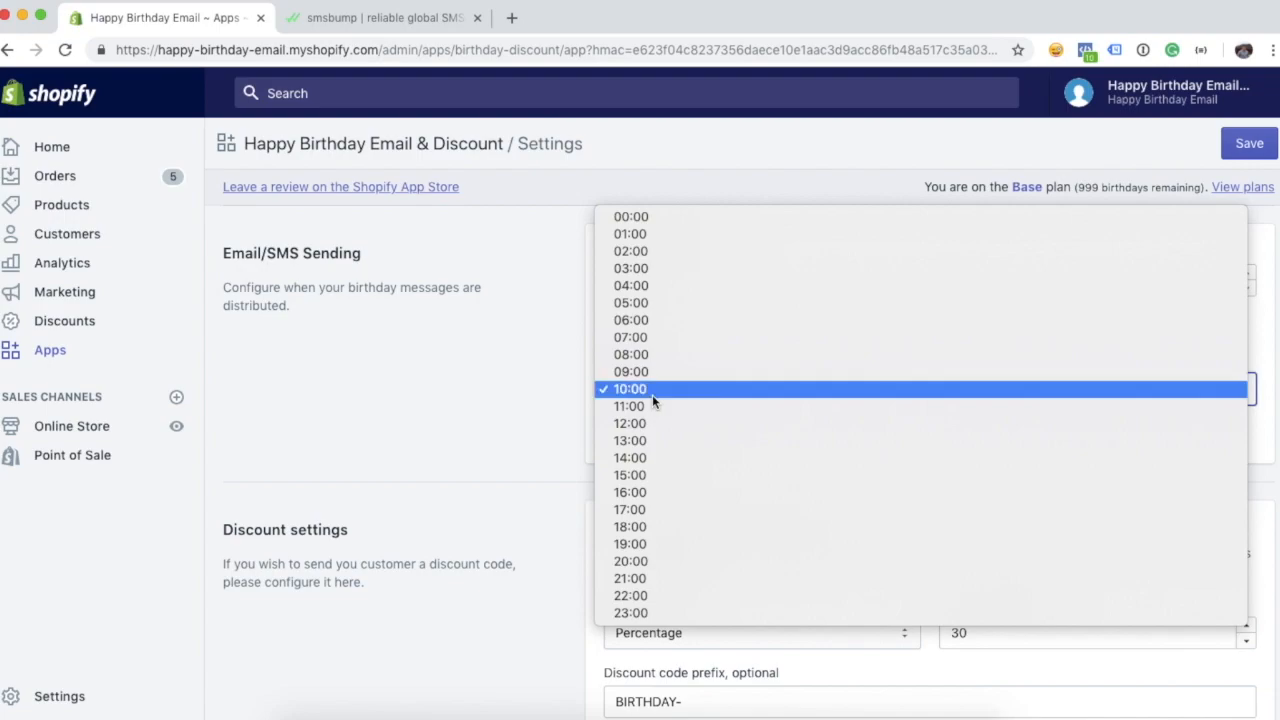
pyautogui.click(652, 394)
pyautogui.click(556, 412)
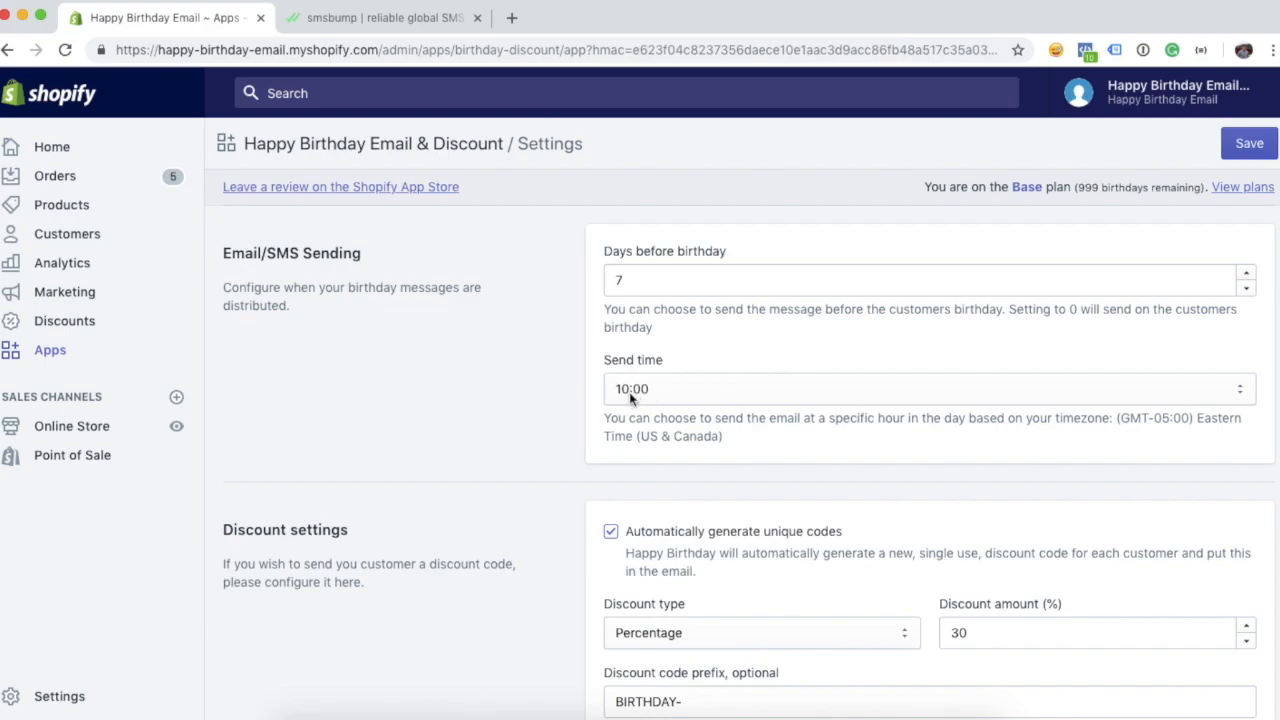
pyautogui.scroll(-1, 562, 393)
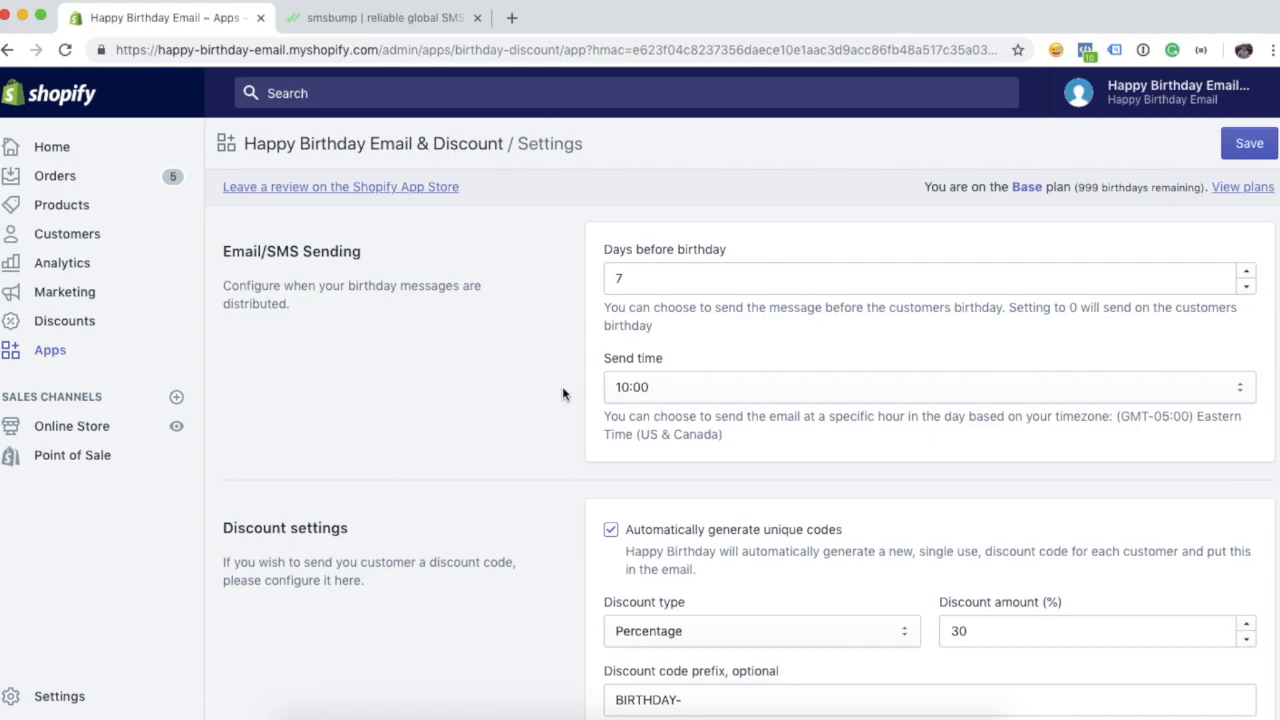
pyautogui.click(1249, 147)
pyautogui.click(745, 520)
pyautogui.scroll(-4, 493, 428)
pyautogui.scroll(-3, 493, 428)
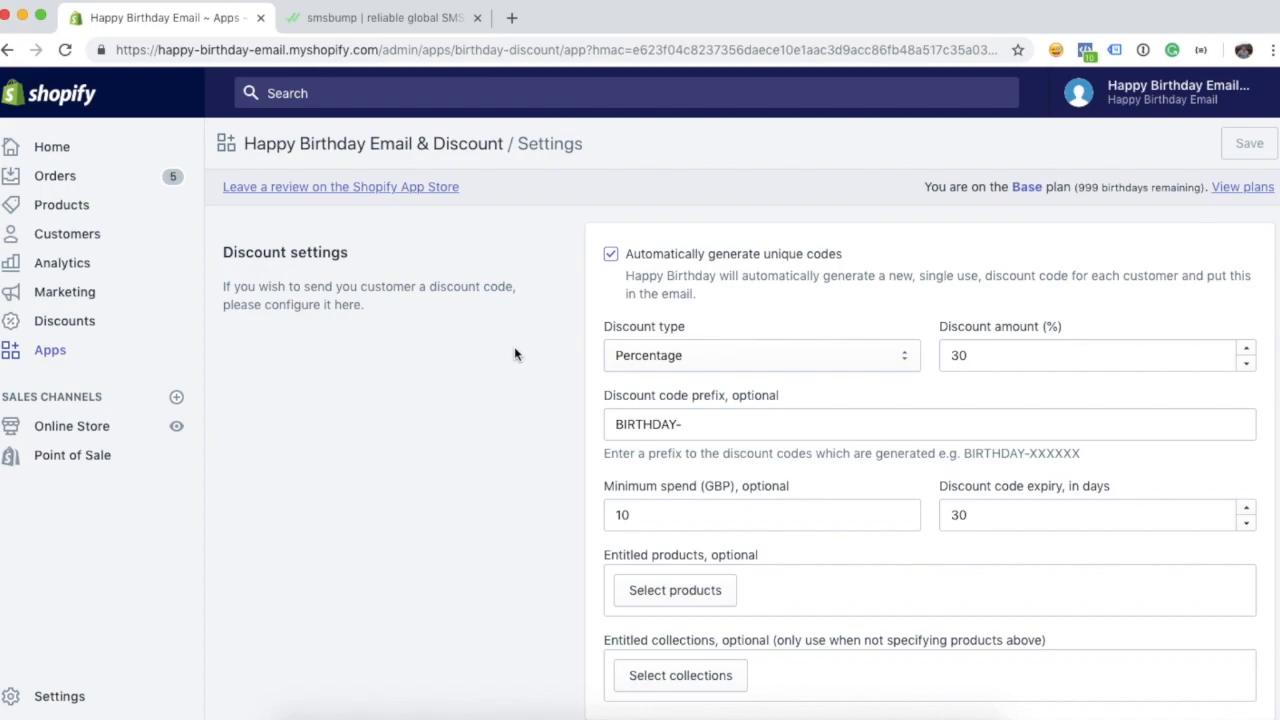
pyautogui.scroll(-1, 515, 350)
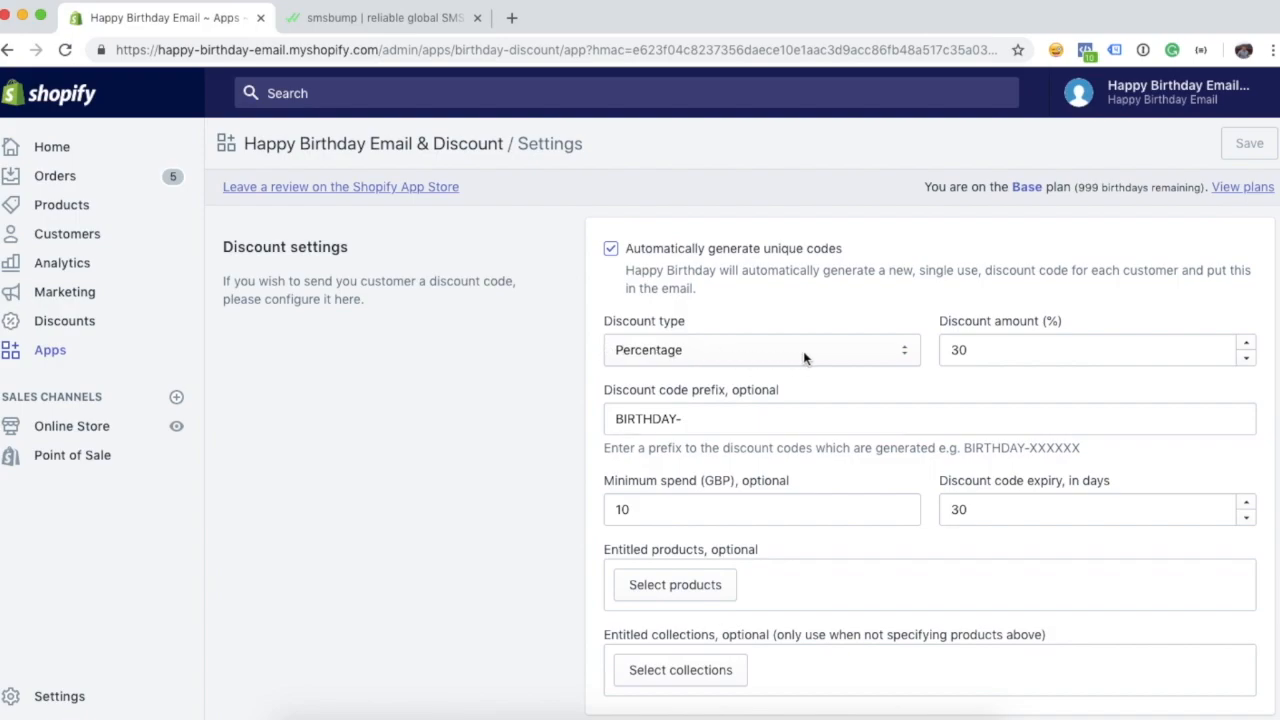
pyautogui.click(990, 352)
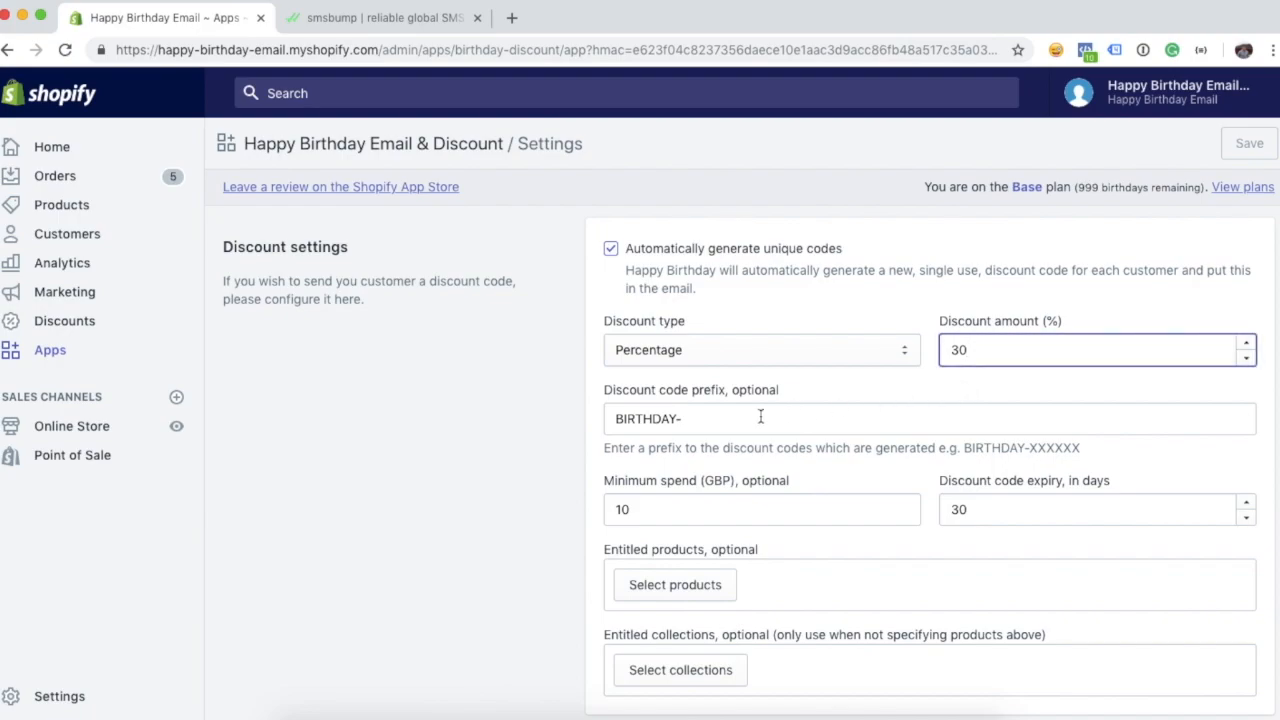
pyautogui.click(565, 500)
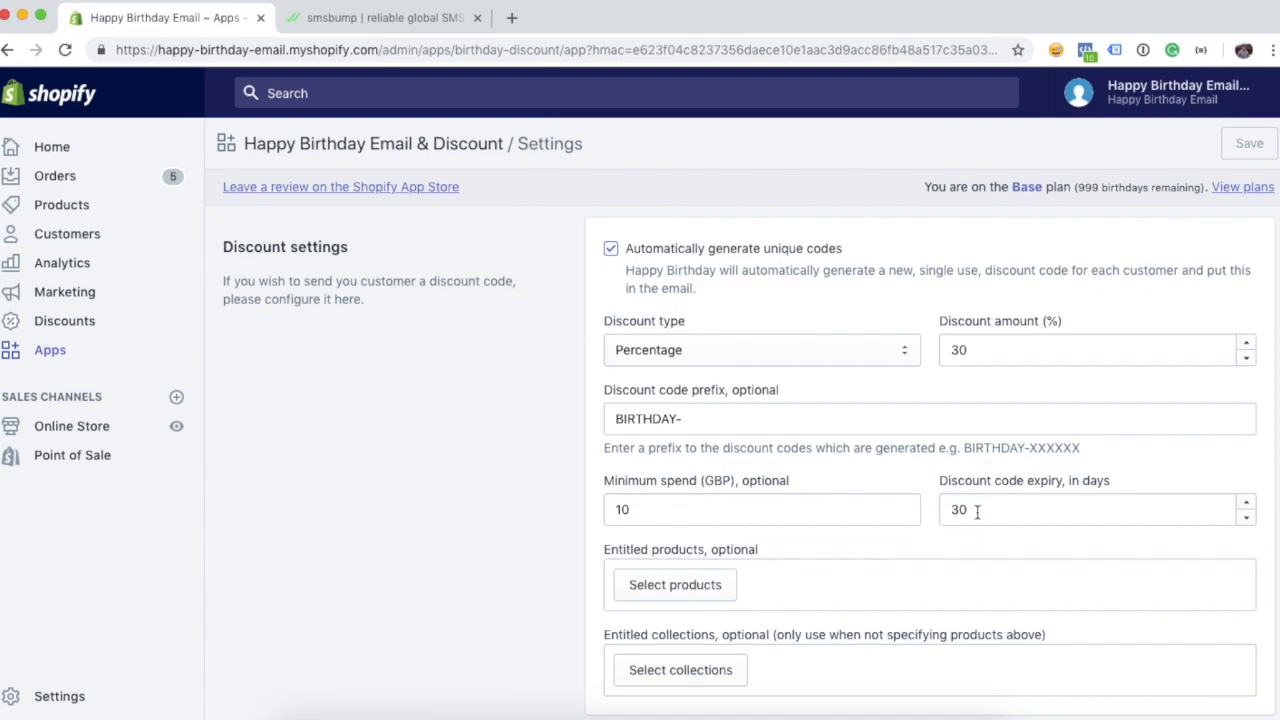
pyautogui.scroll(-3, 977, 511)
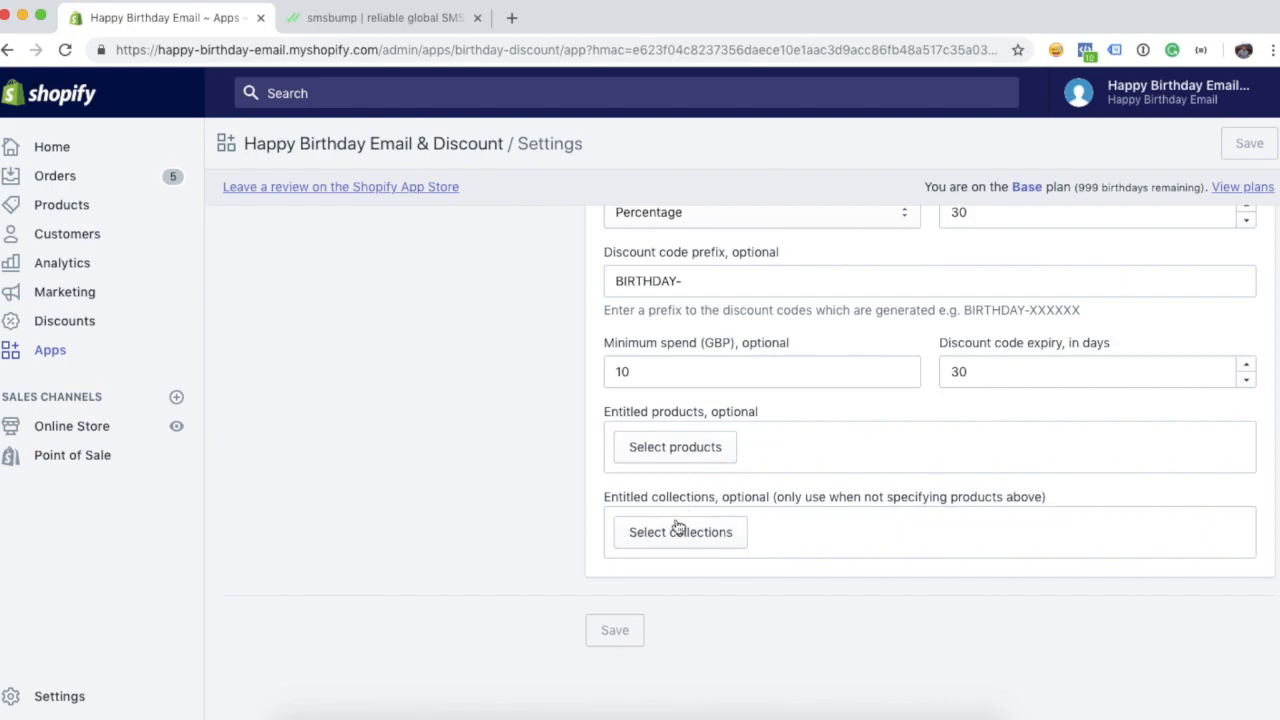
pyautogui.scroll(9, 542, 531)
pyautogui.scroll(8, 542, 535)
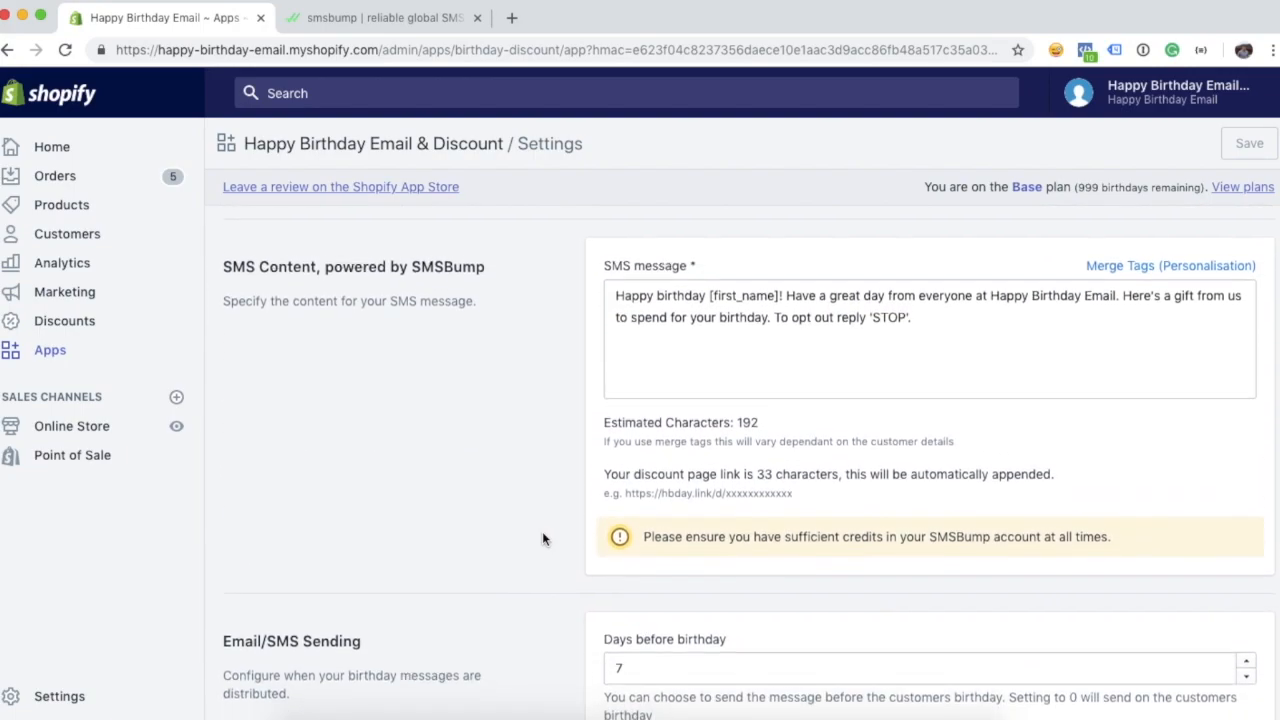
pyautogui.scroll(-1, 543, 539)
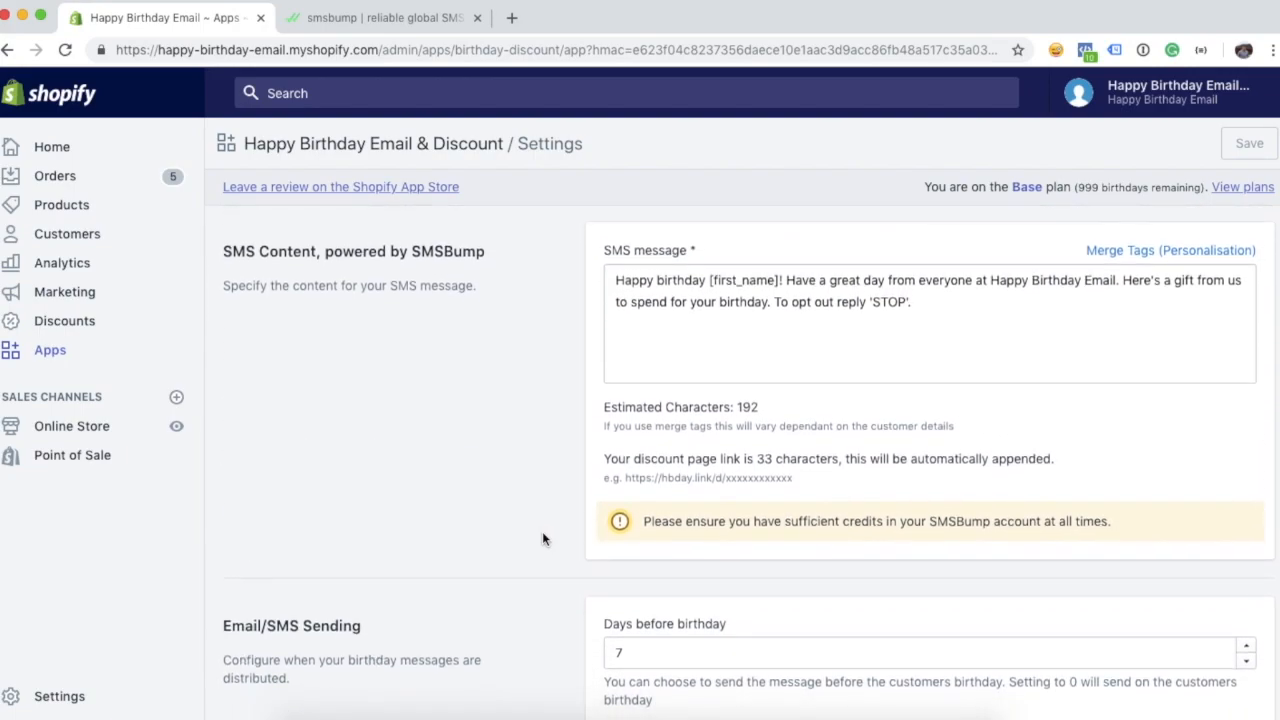
# - Scroll past the SMS text and 7 days-before setting up to Email Settings
pyautogui.scroll(-1, 542, 533)
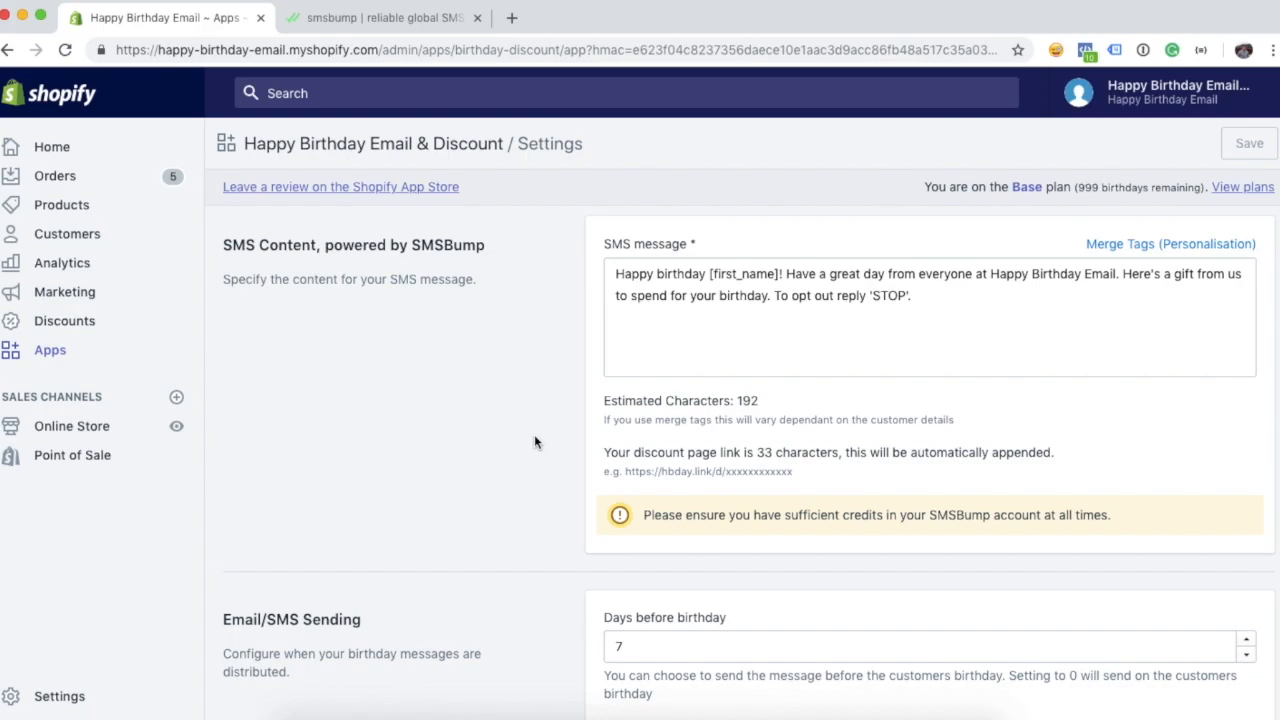
pyautogui.scroll(5, 534, 442)
pyautogui.scroll(9, 534, 442)
pyautogui.scroll(5, 537, 442)
pyautogui.scroll(1, 655, 395)
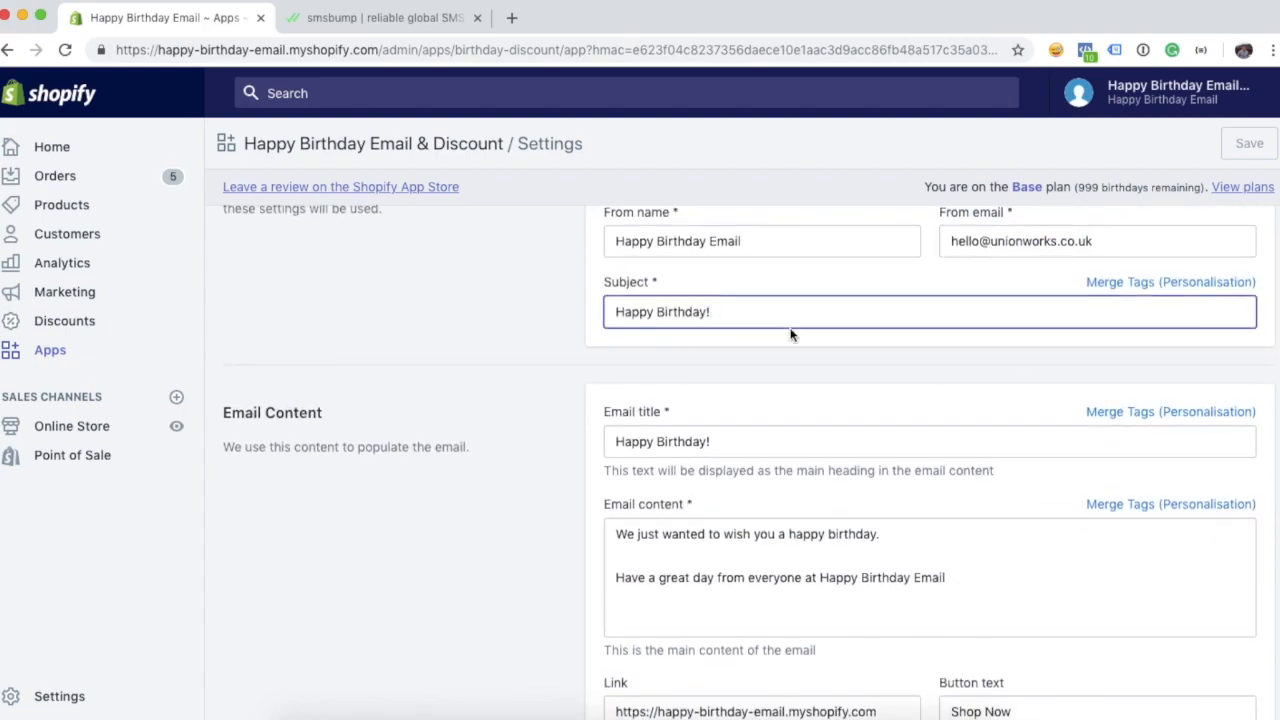
# - Copy the [first_name] merge tag and insert it before the '!' in the email subject
pyautogui.scroll(1, 1090, 297)
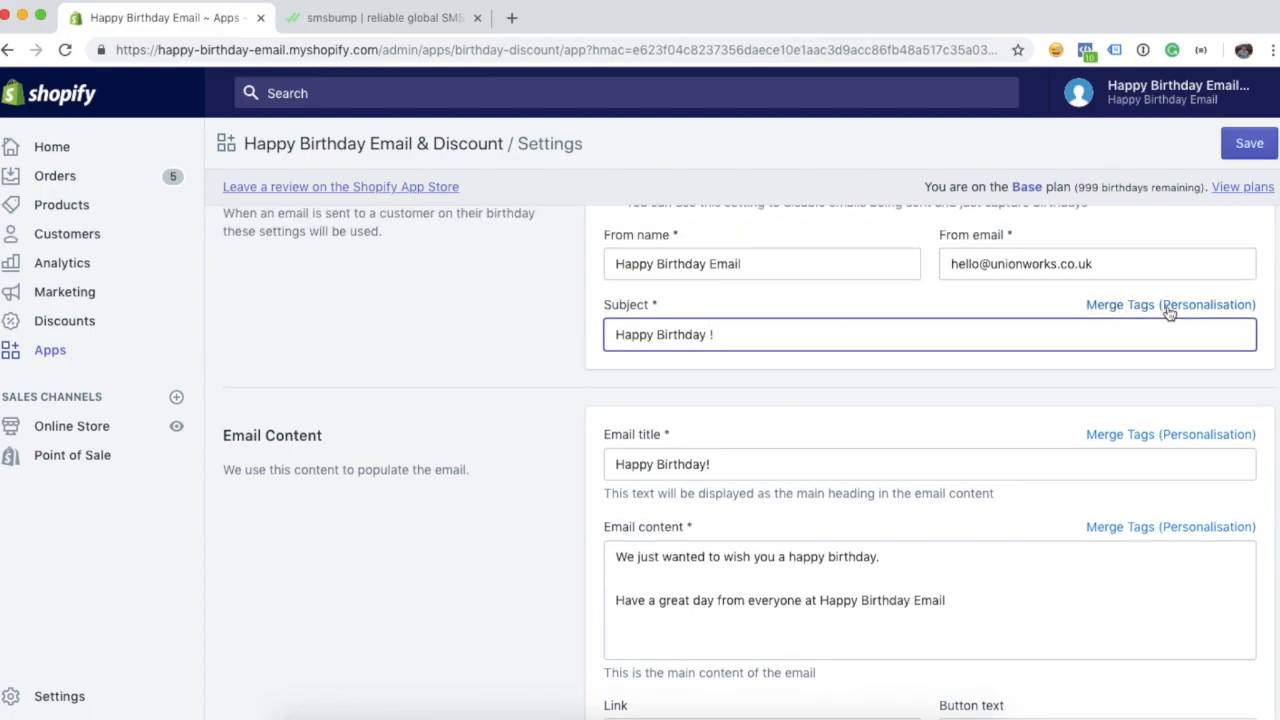
pyautogui.click(1168, 310)
pyautogui.moveTo(588, 310); pyautogui.dragTo(676, 310)
pyautogui.press('super+c')
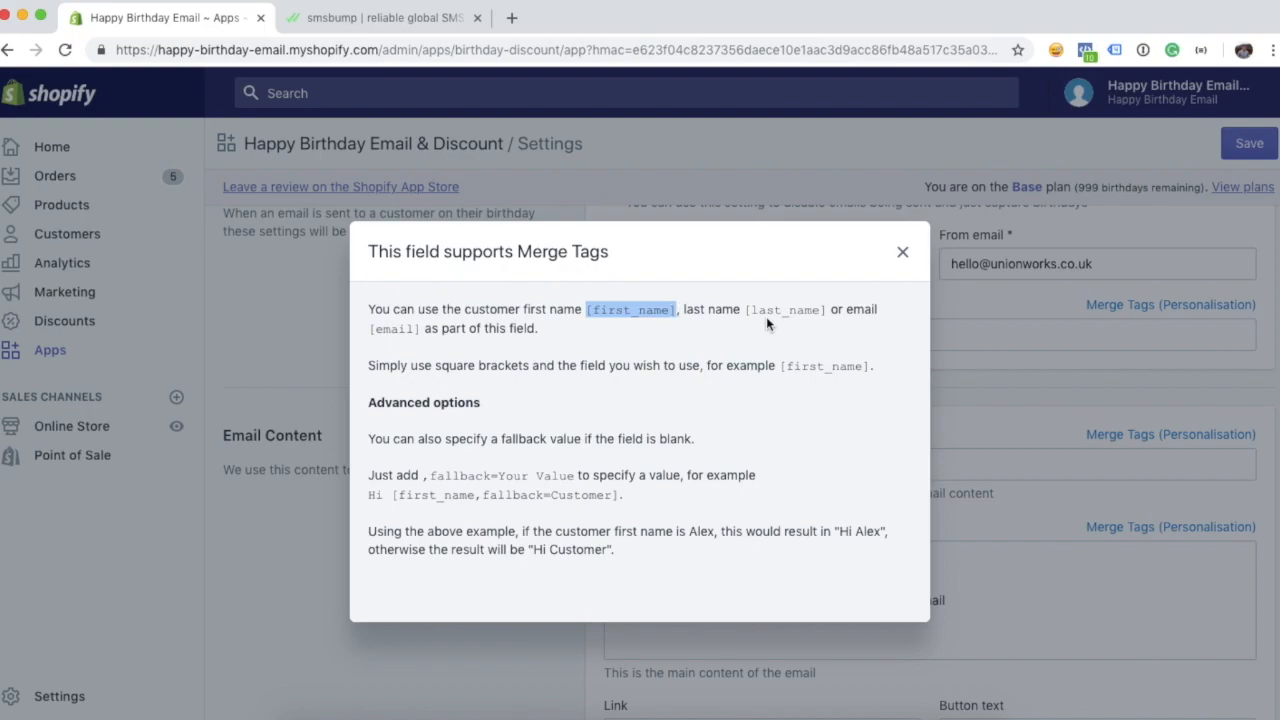
pyautogui.click(897, 256)
pyautogui.click(711, 334)
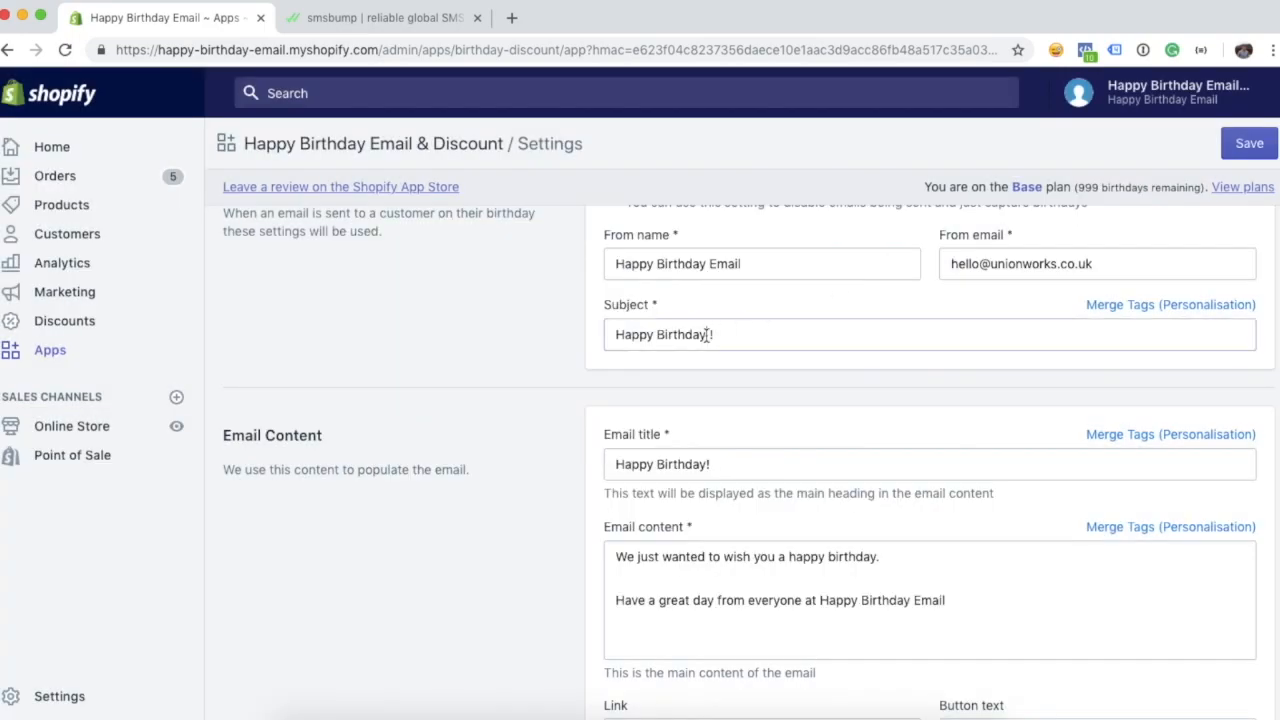
pyautogui.press('super+v')
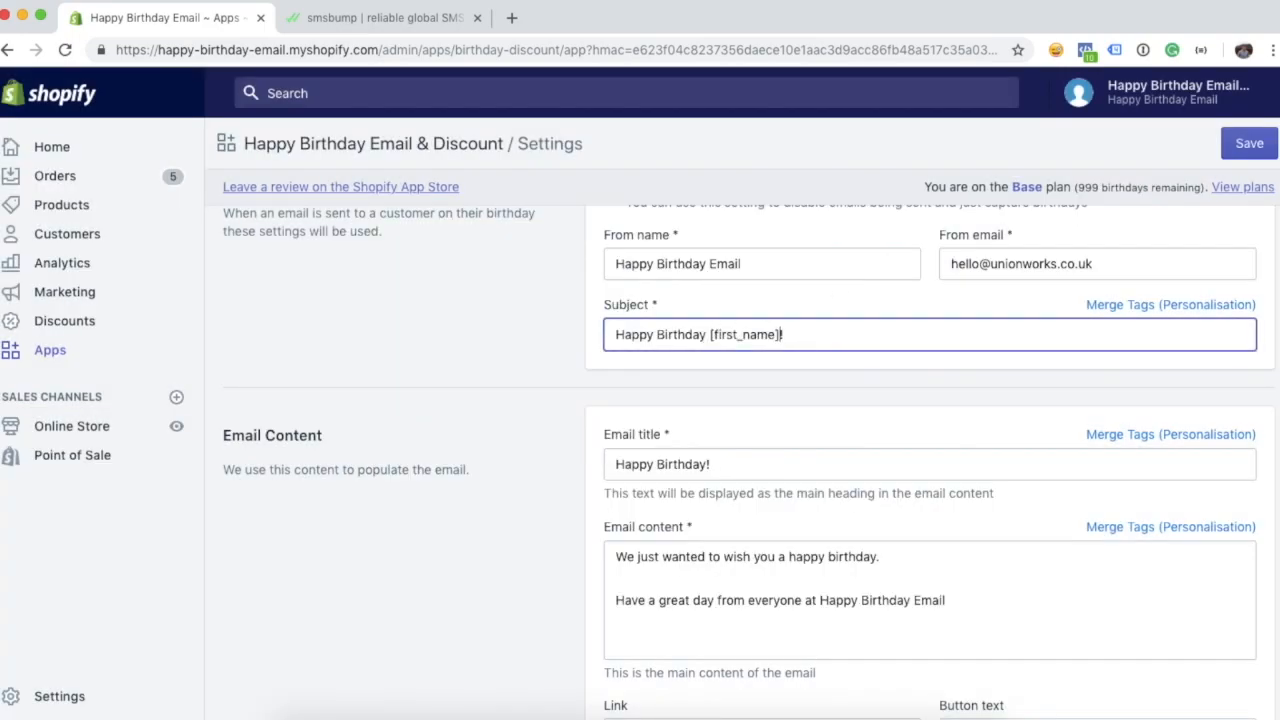
pyautogui.click(454, 376)
# - Paste [first_name] into the email title so it reads 'Happy Birthday [first_name]!'
pyautogui.scroll(-2, 454, 376)
pyautogui.click(704, 348)
pyautogui.press('super+v')
# - Review the email content and colour fields, then save the birthday app settings
pyautogui.scroll(-1, 615, 398)
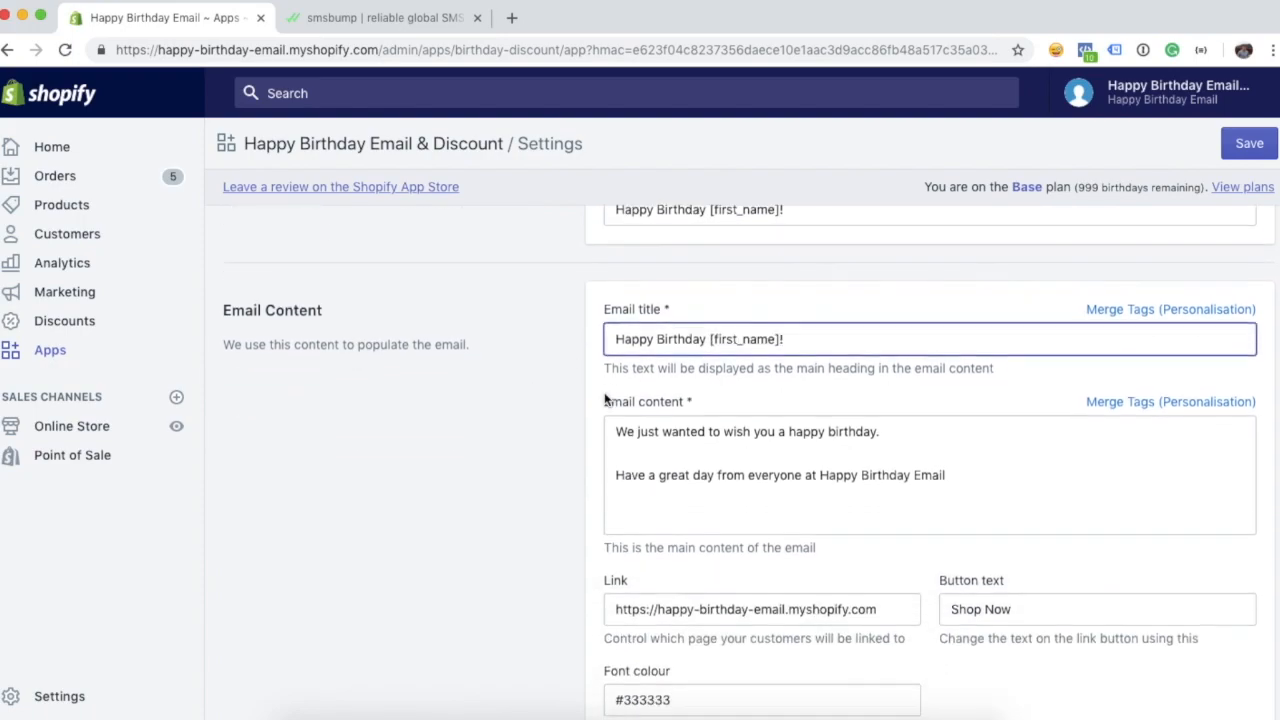
pyautogui.scroll(-1, 844, 447)
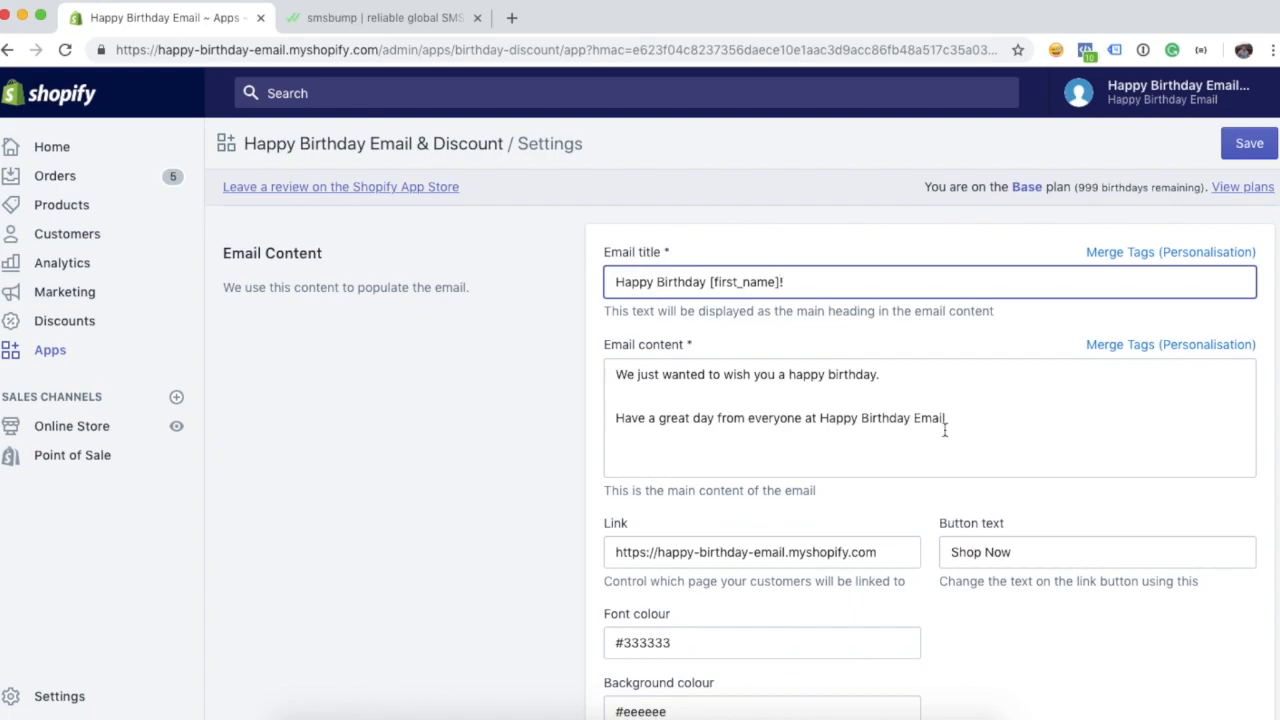
pyautogui.scroll(-1, 966, 428)
pyautogui.scroll(-4, 965, 427)
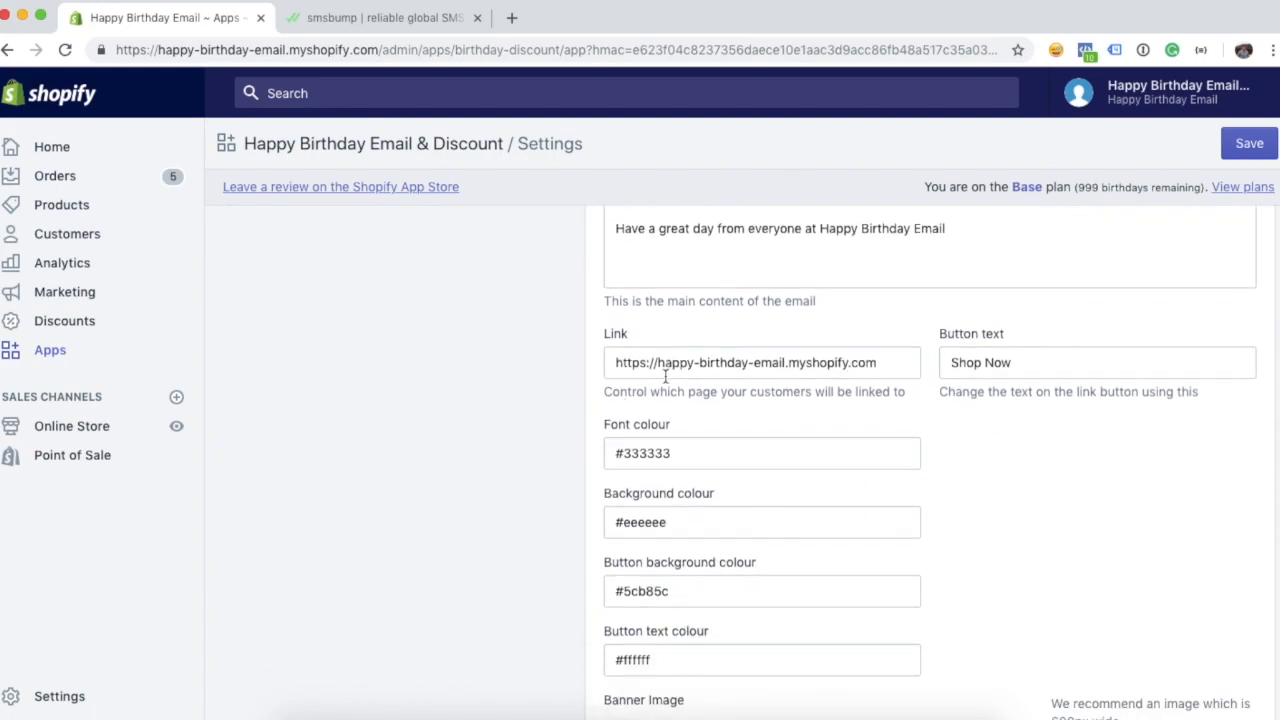
pyautogui.scroll(-5, 500, 397)
pyautogui.scroll(-2, 478, 417)
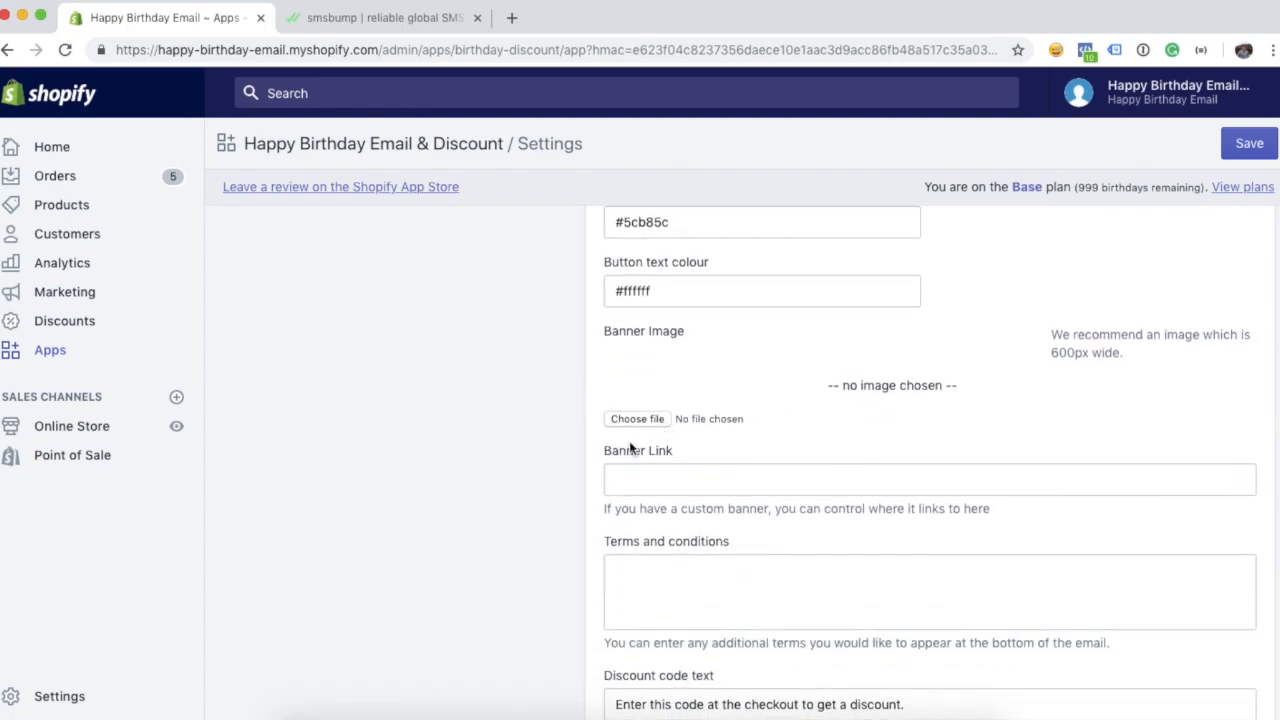
pyautogui.scroll(-4, 605, 450)
pyautogui.scroll(11, 605, 450)
pyautogui.scroll(2, 630, 448)
pyautogui.scroll(-10, 580, 448)
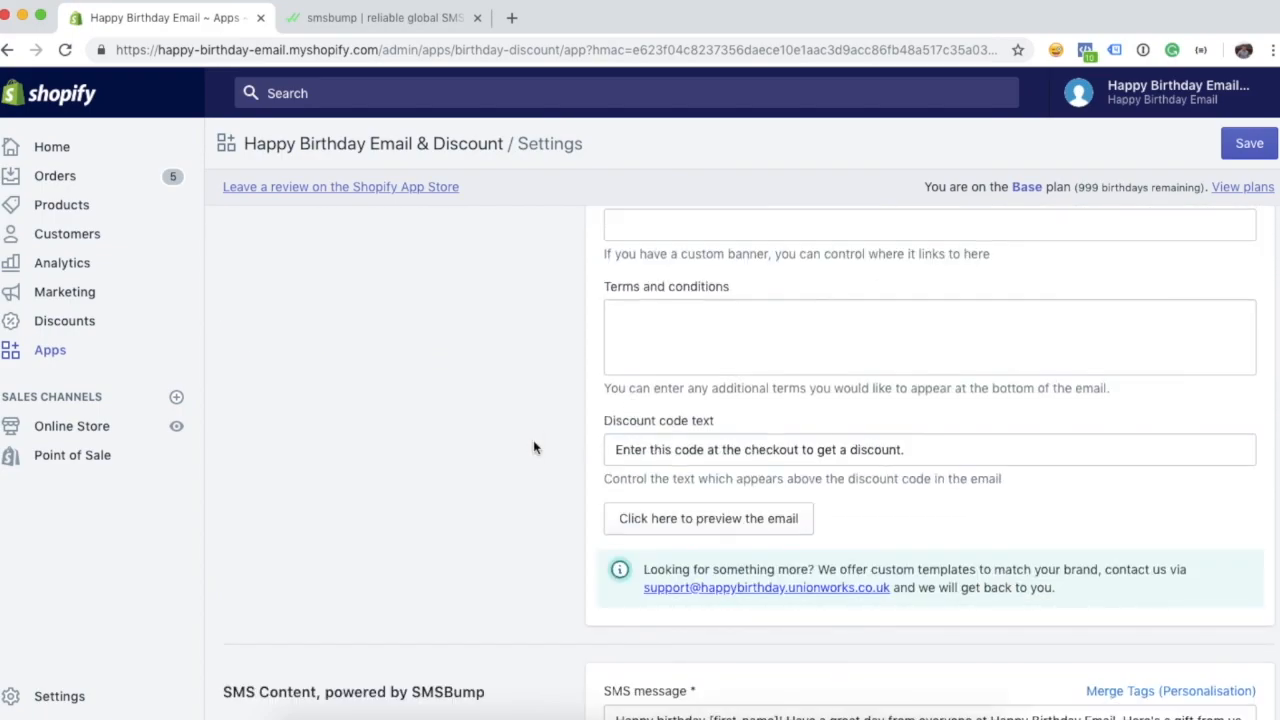
pyautogui.scroll(1, 533, 447)
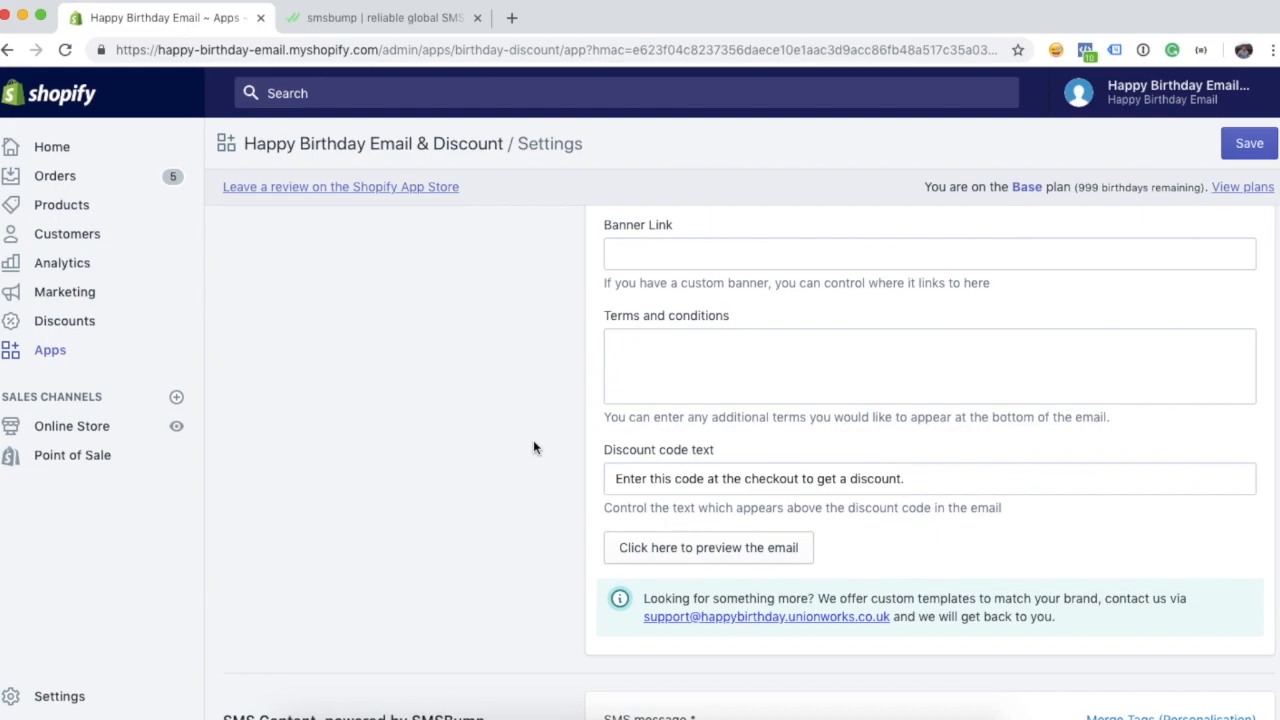
pyautogui.scroll(-5, 533, 447)
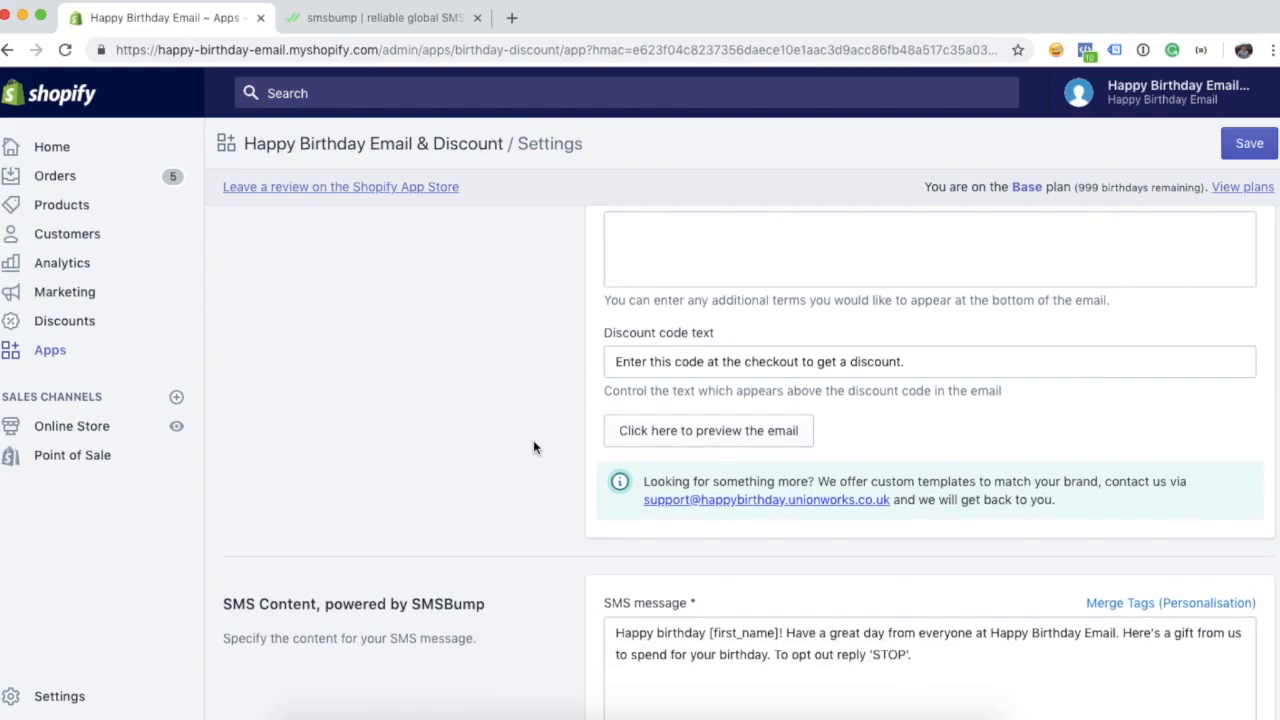
pyautogui.scroll(20, 533, 447)
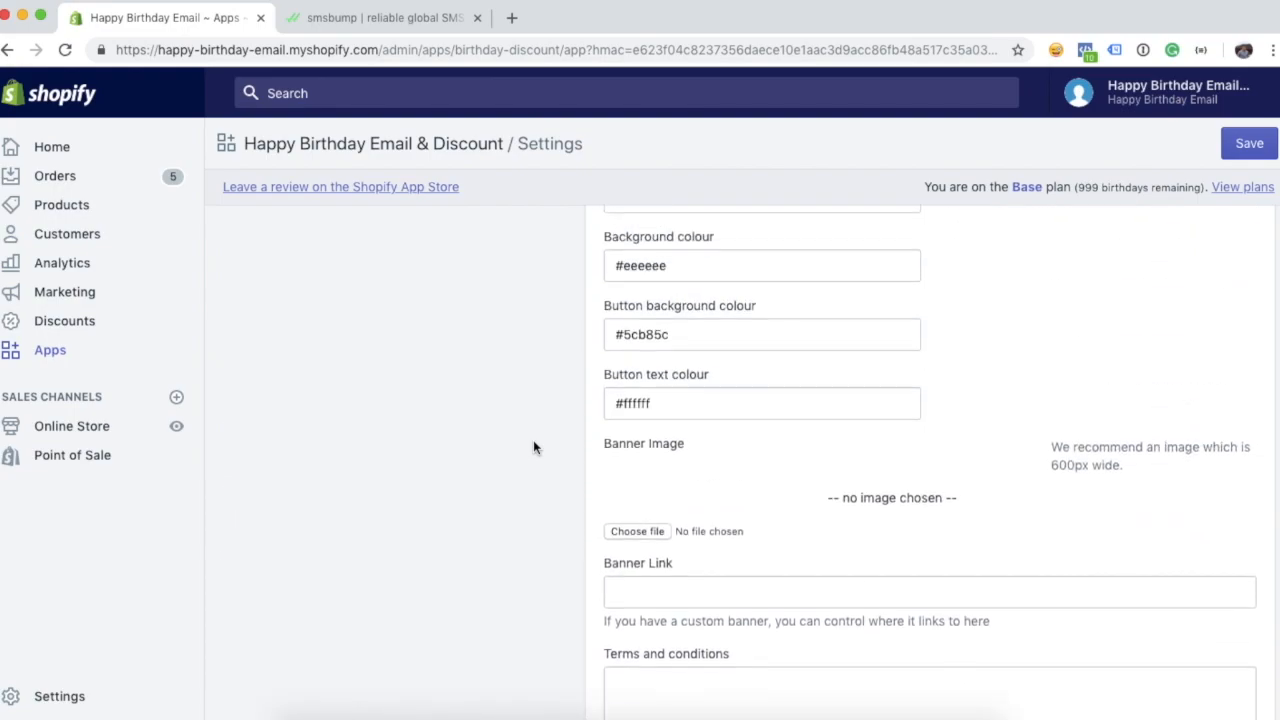
pyautogui.scroll(2, 533, 447)
pyautogui.click(1249, 143)
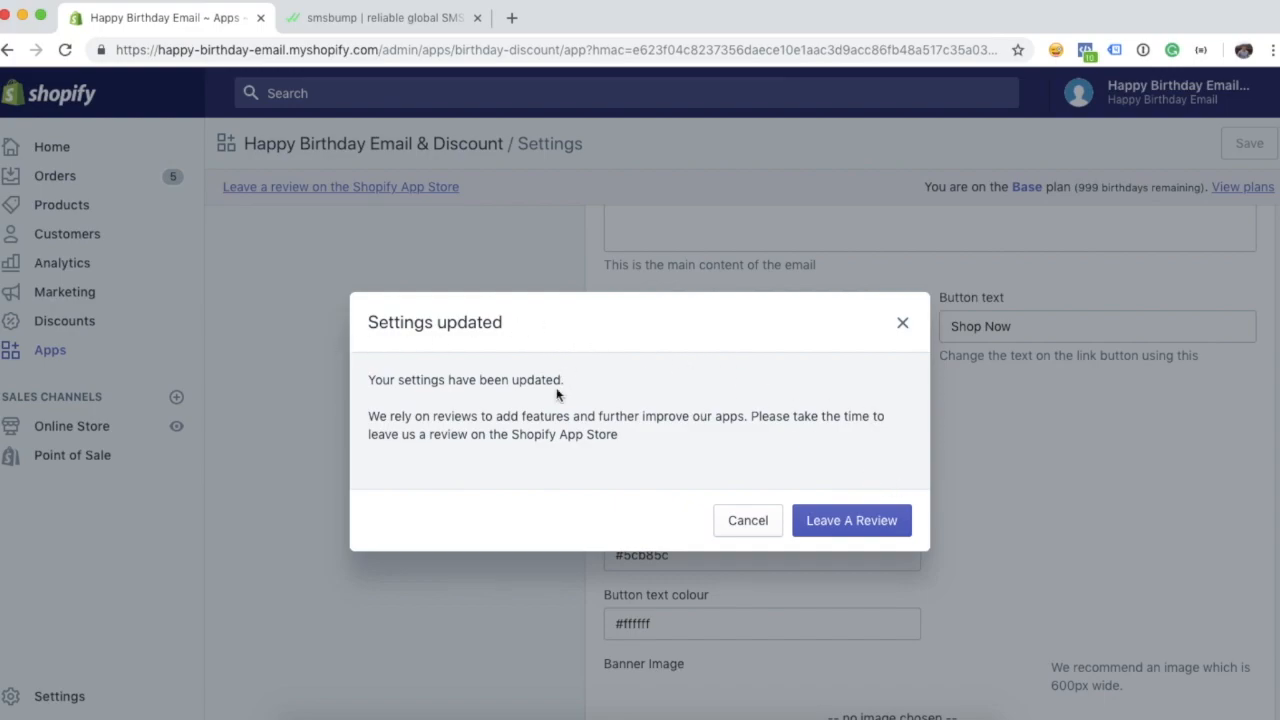
# - Dismiss the Settings updated notice and return to Customer Options and Order Status Page Settings
pyautogui.click(911, 333)
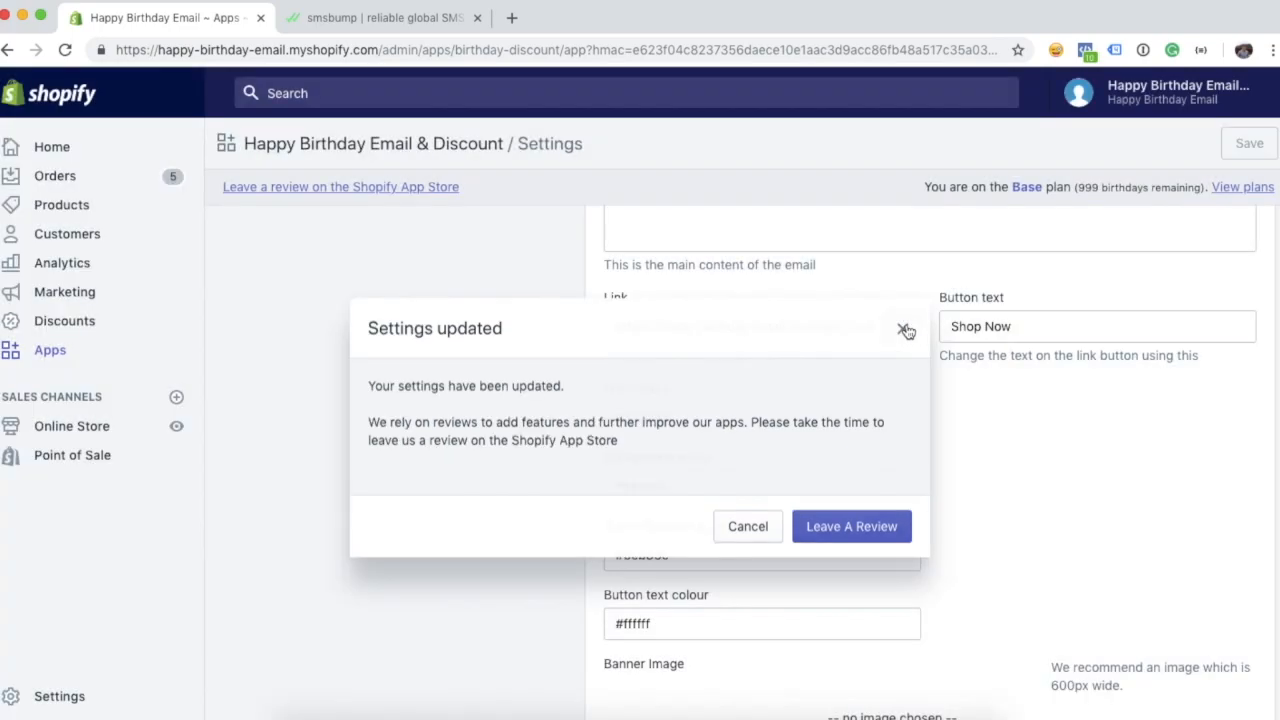
pyautogui.scroll(3, 549, 420)
pyautogui.scroll(10, 548, 423)
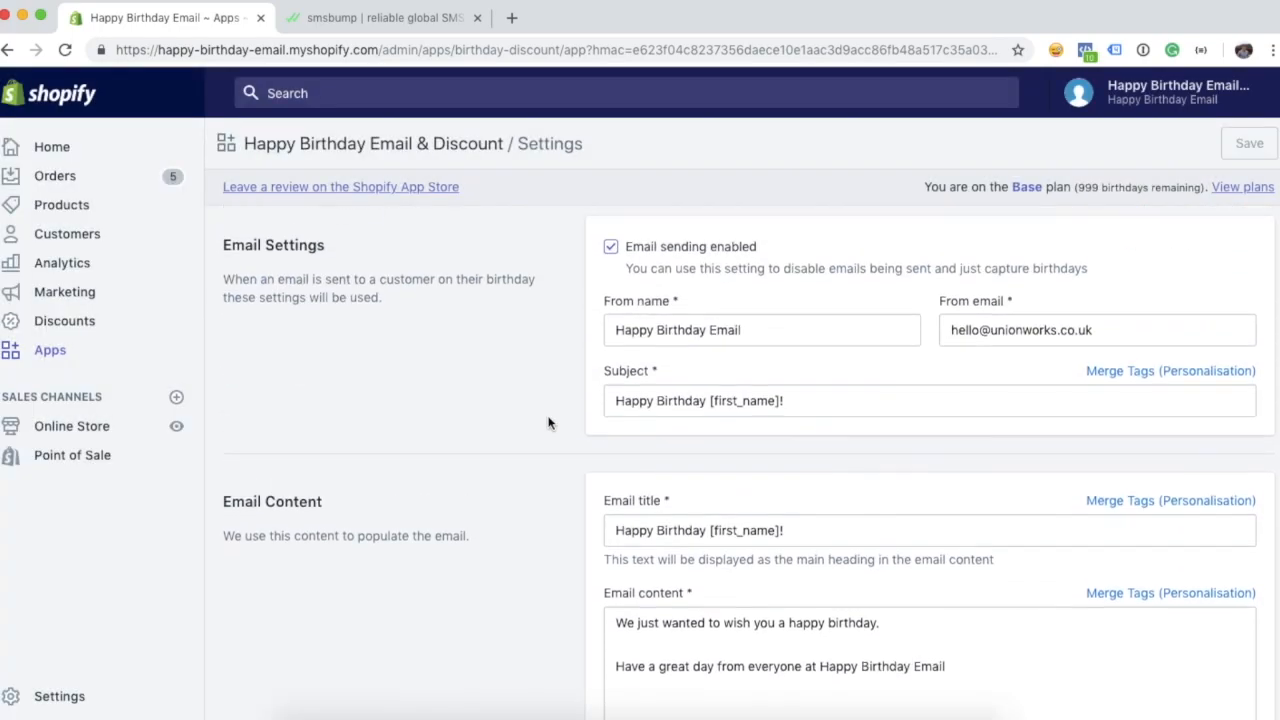
pyautogui.scroll(1, 547, 425)
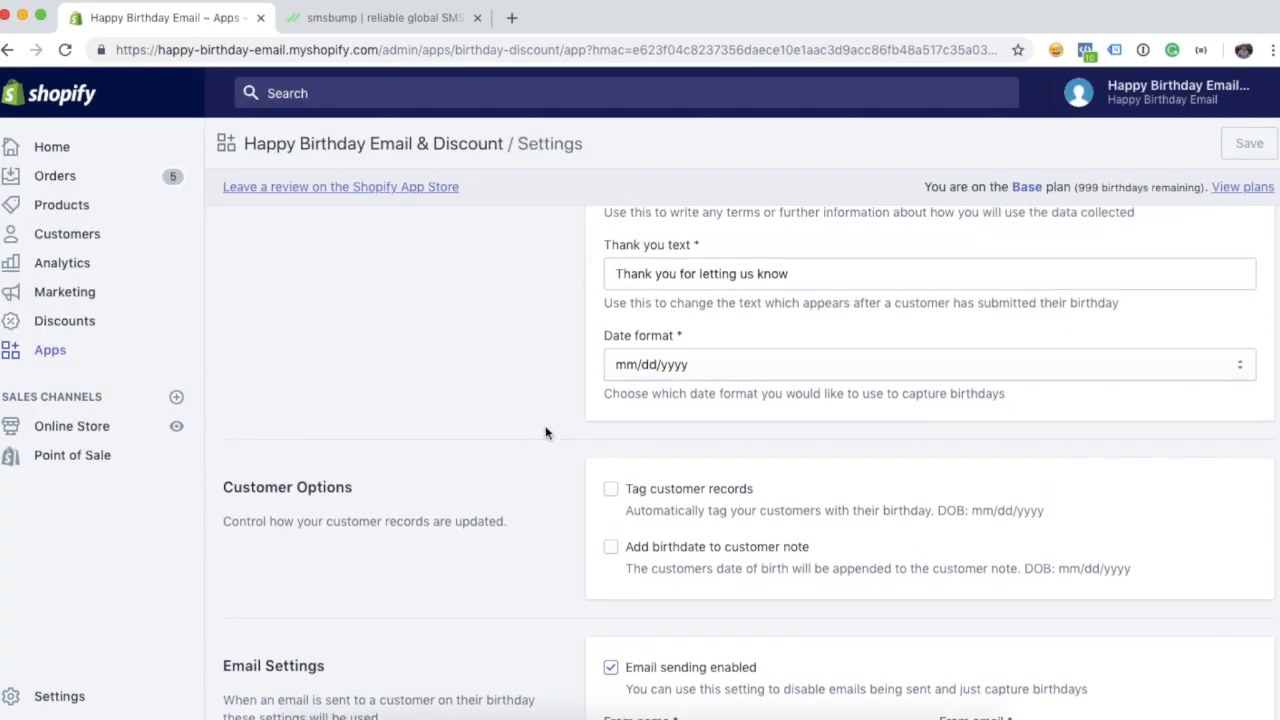
pyautogui.scroll(-1, 546, 433)
pyautogui.scroll(-1, 545, 490)
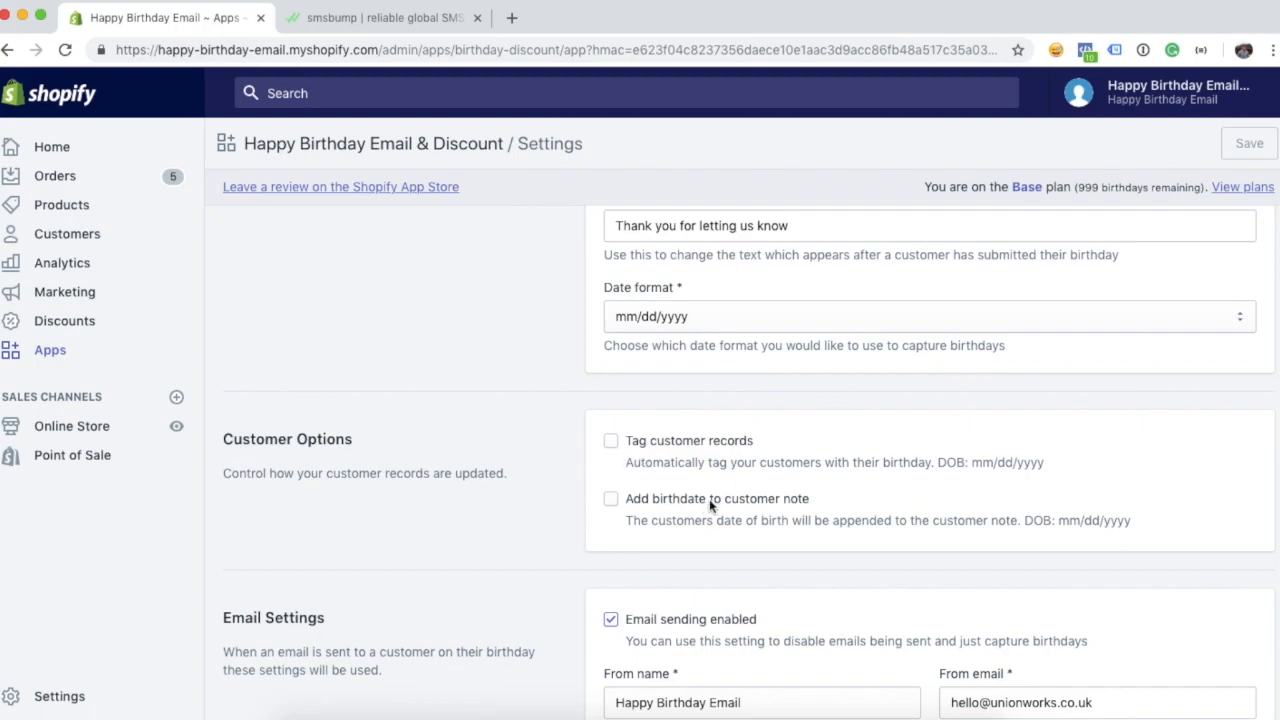
pyautogui.scroll(5, 620, 480)
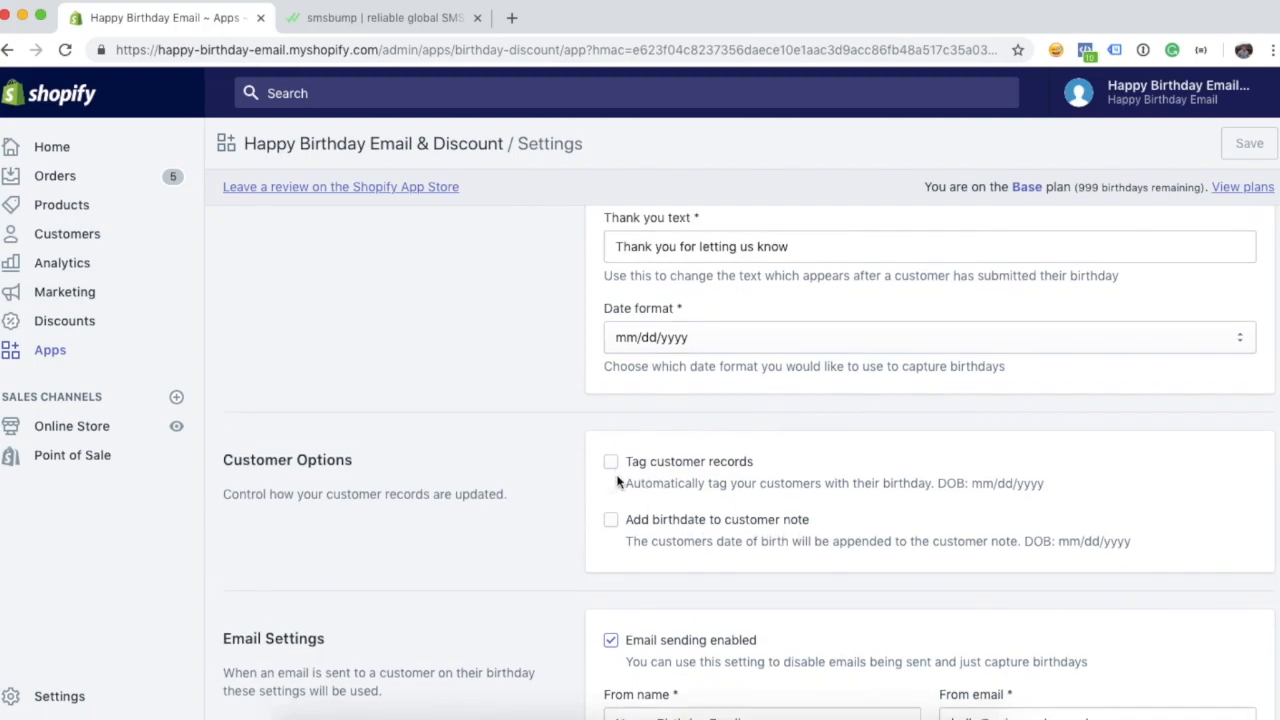
pyautogui.scroll(5, 505, 490)
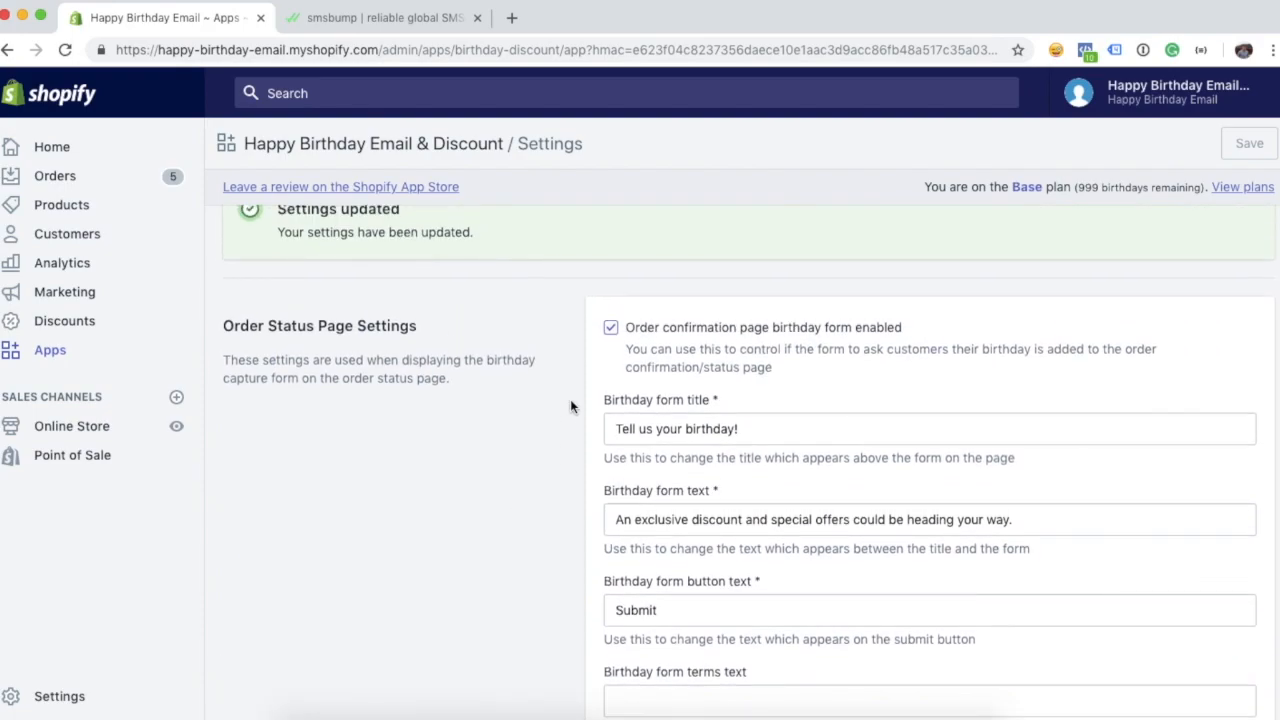
pyautogui.scroll(-2, 570, 405)
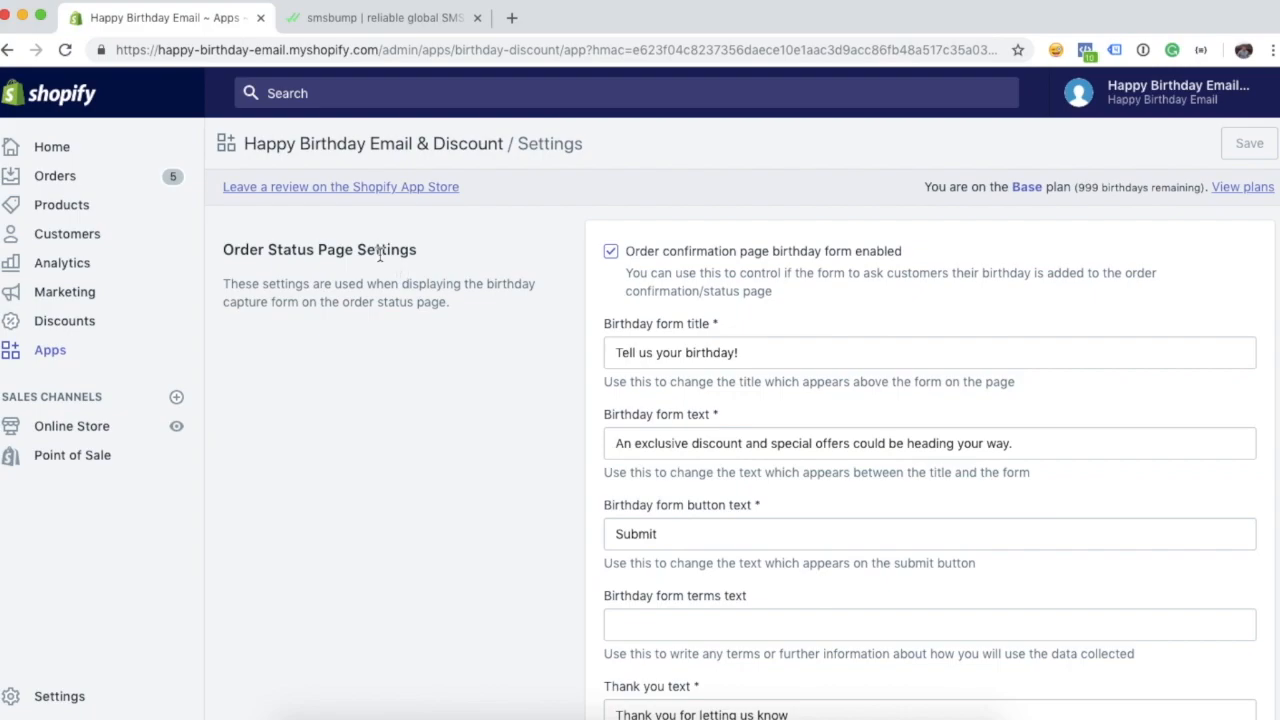
pyautogui.scroll(-1, 550, 295)
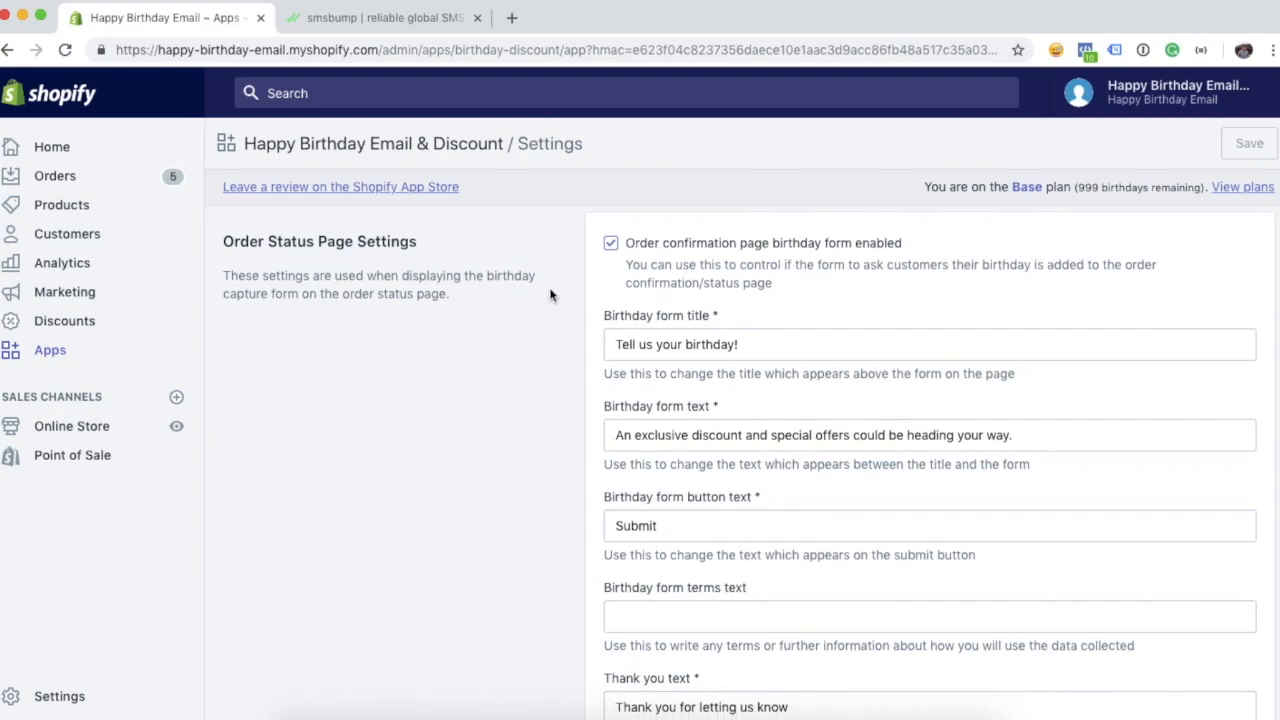
pyautogui.scroll(-1, 568, 295)
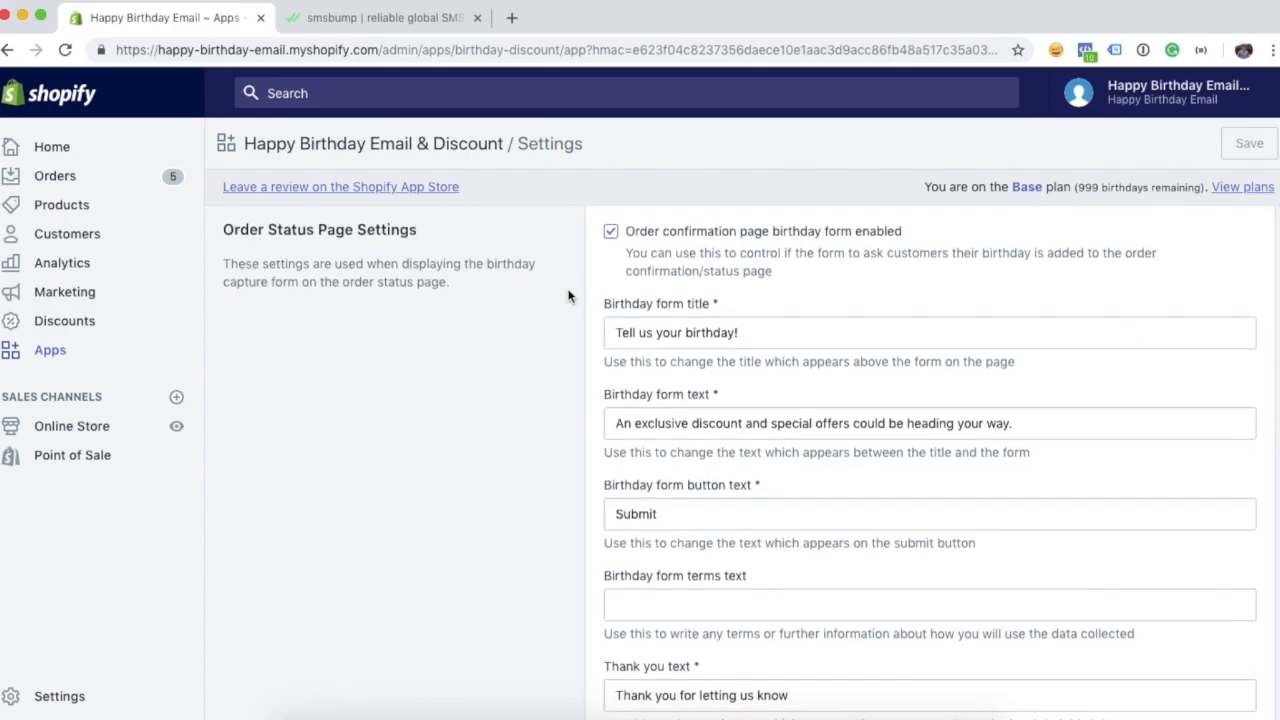
pyautogui.click(653, 338)
pyautogui.click(568, 350)
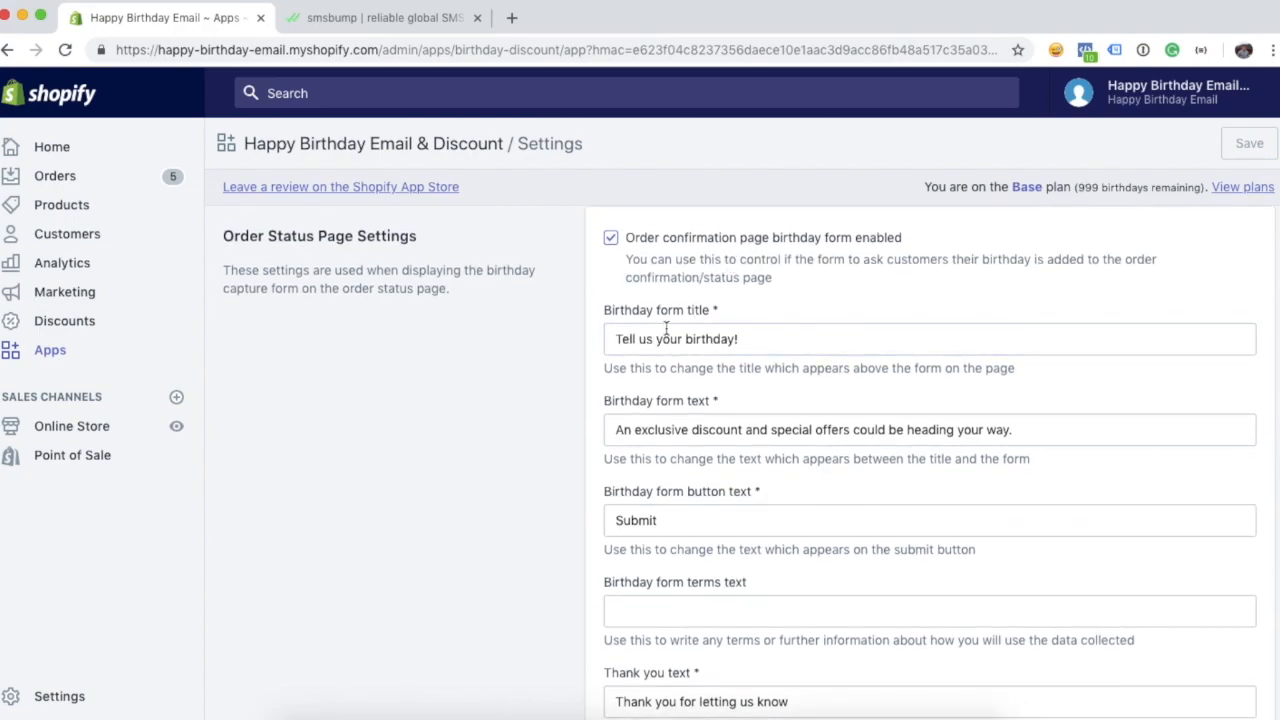
pyautogui.moveTo(745, 339); pyautogui.dragTo(612, 338)
pyautogui.scroll(-1, 615, 350)
pyautogui.scroll(-2, 622, 400)
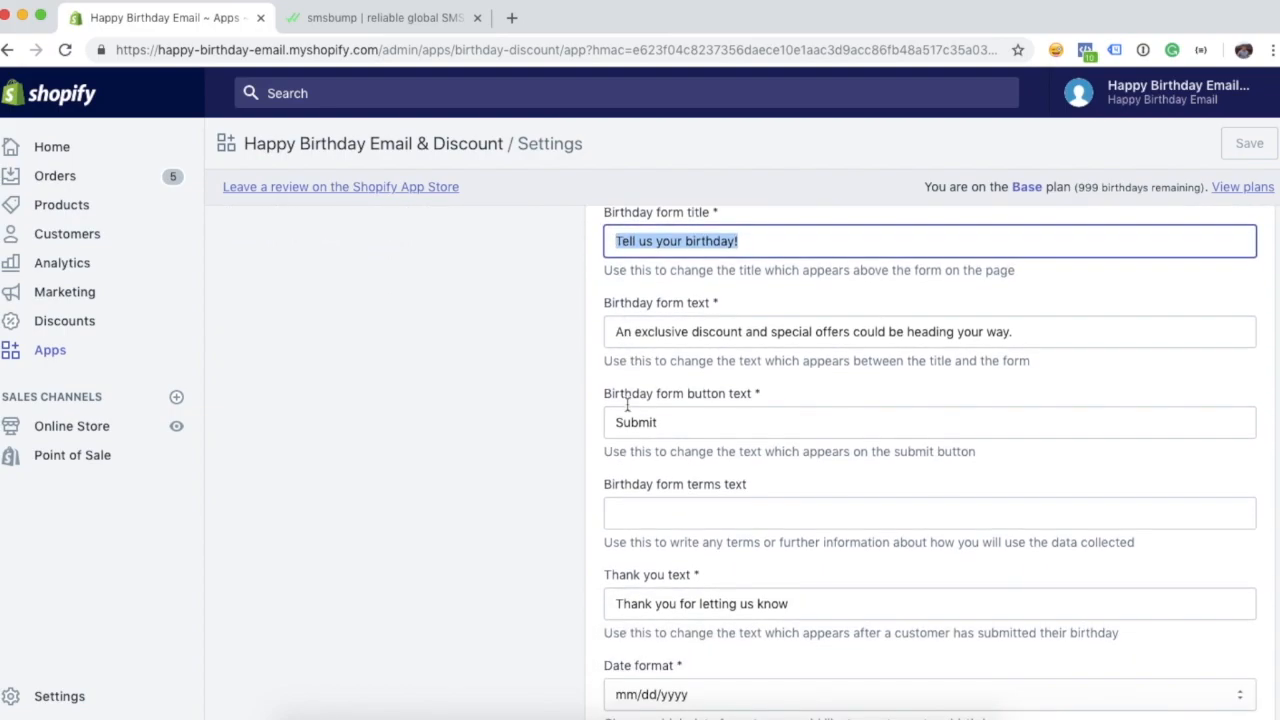
pyautogui.scroll(-2, 690, 470)
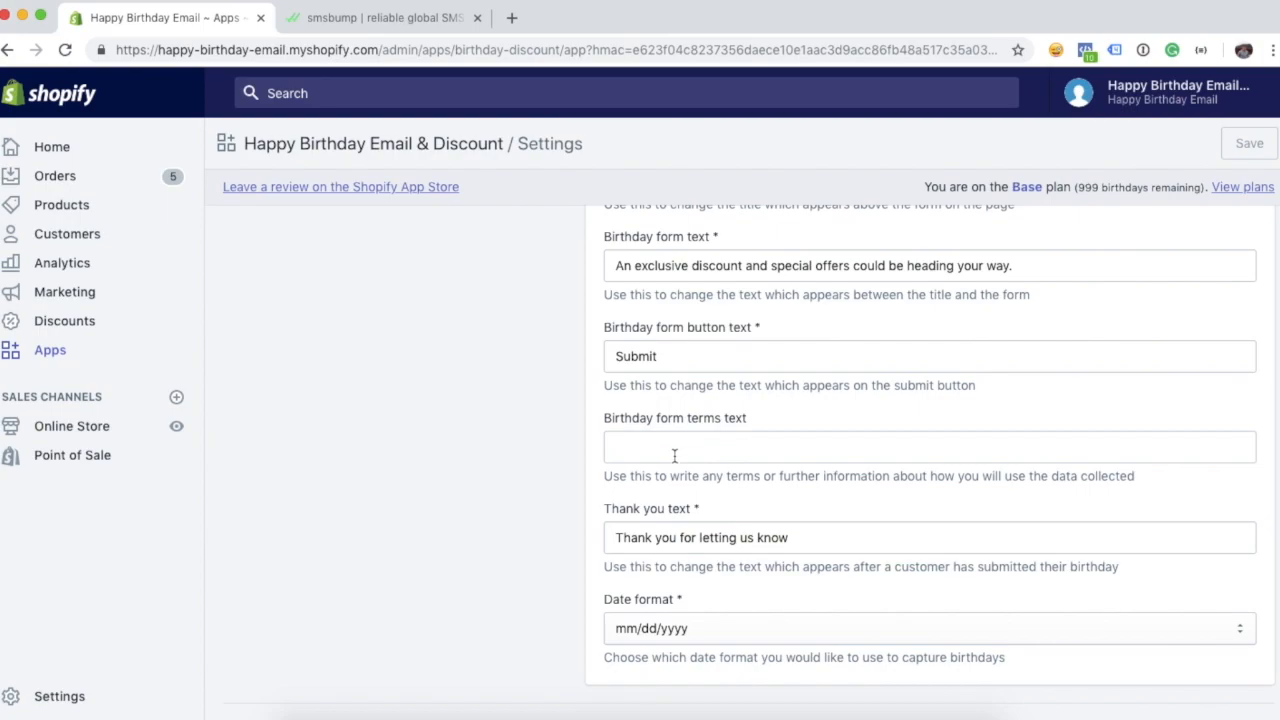
pyautogui.click(674, 448)
pyautogui.click(531, 466)
pyautogui.scroll(-1, 531, 466)
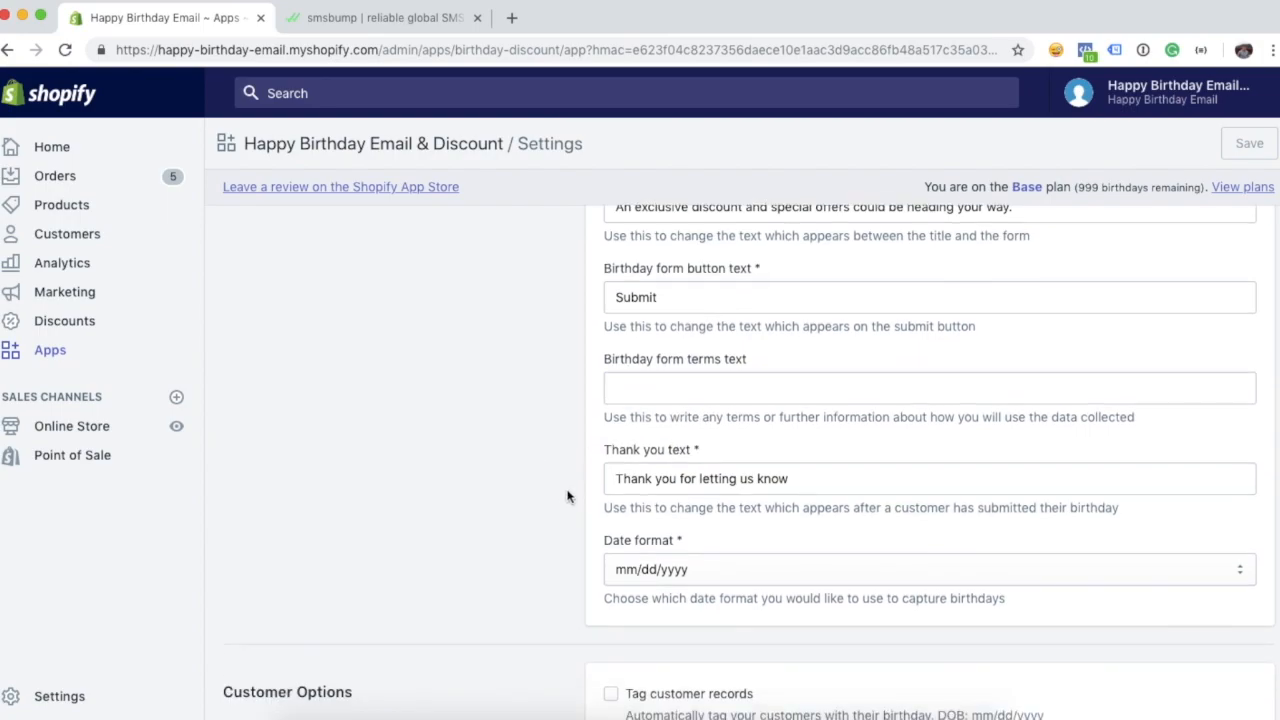
pyautogui.scroll(-1, 567, 496)
pyautogui.click(693, 538)
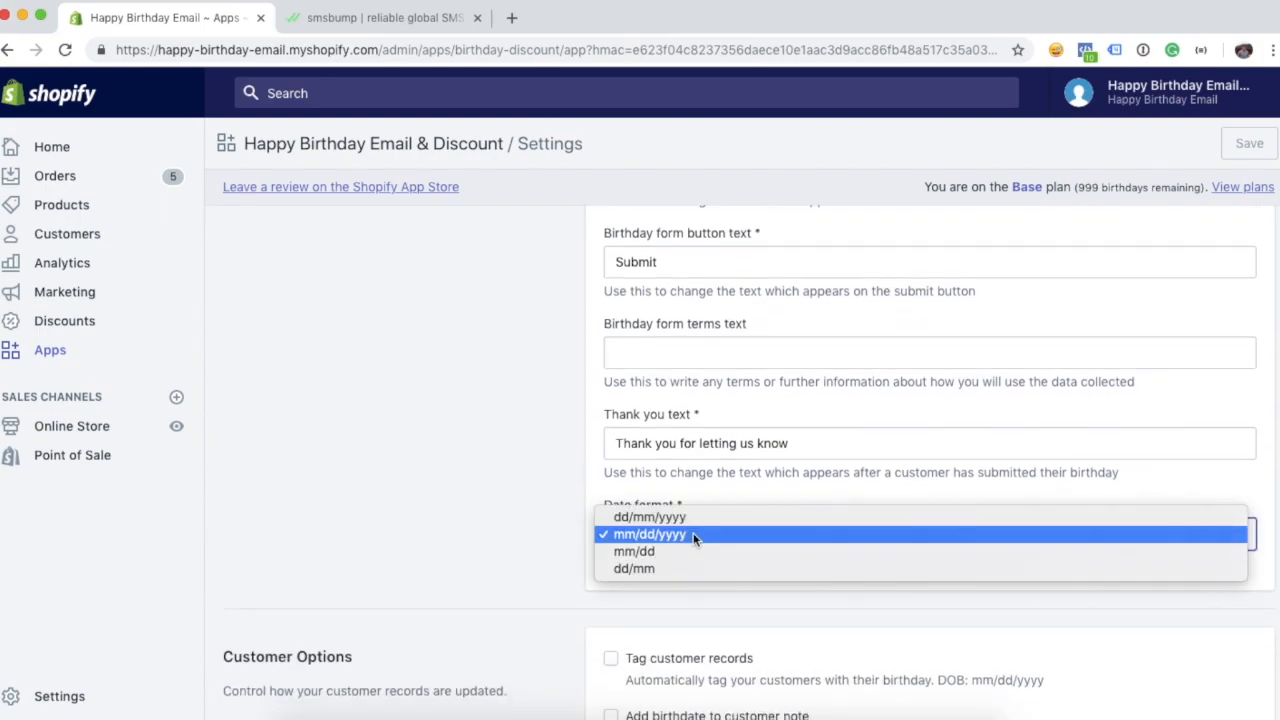
pyautogui.click(580, 528)
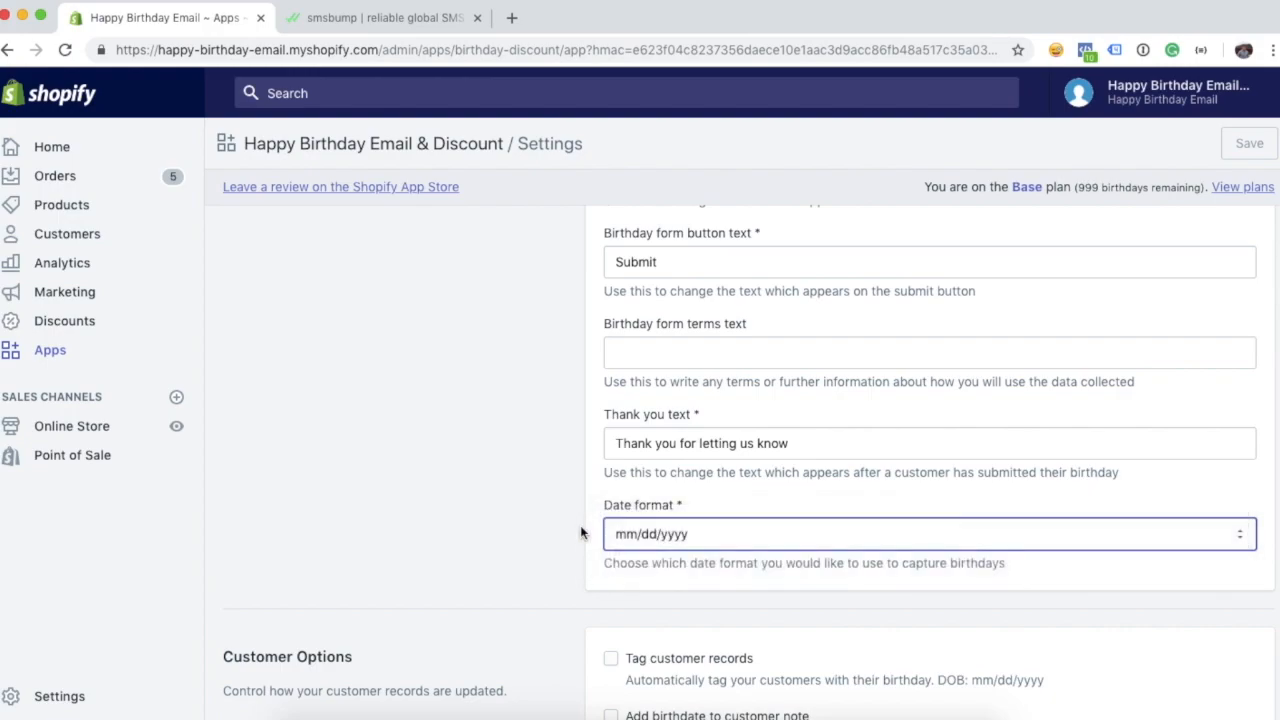
pyautogui.click(676, 535)
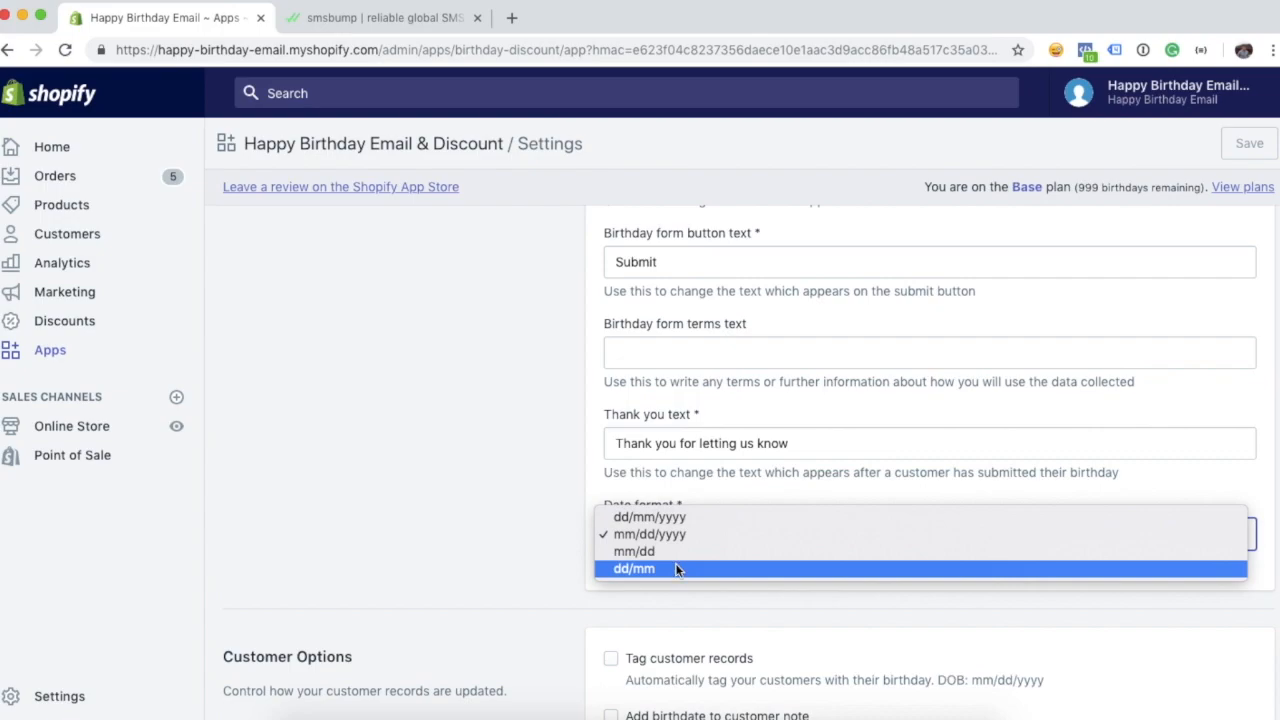
pyautogui.click(557, 508)
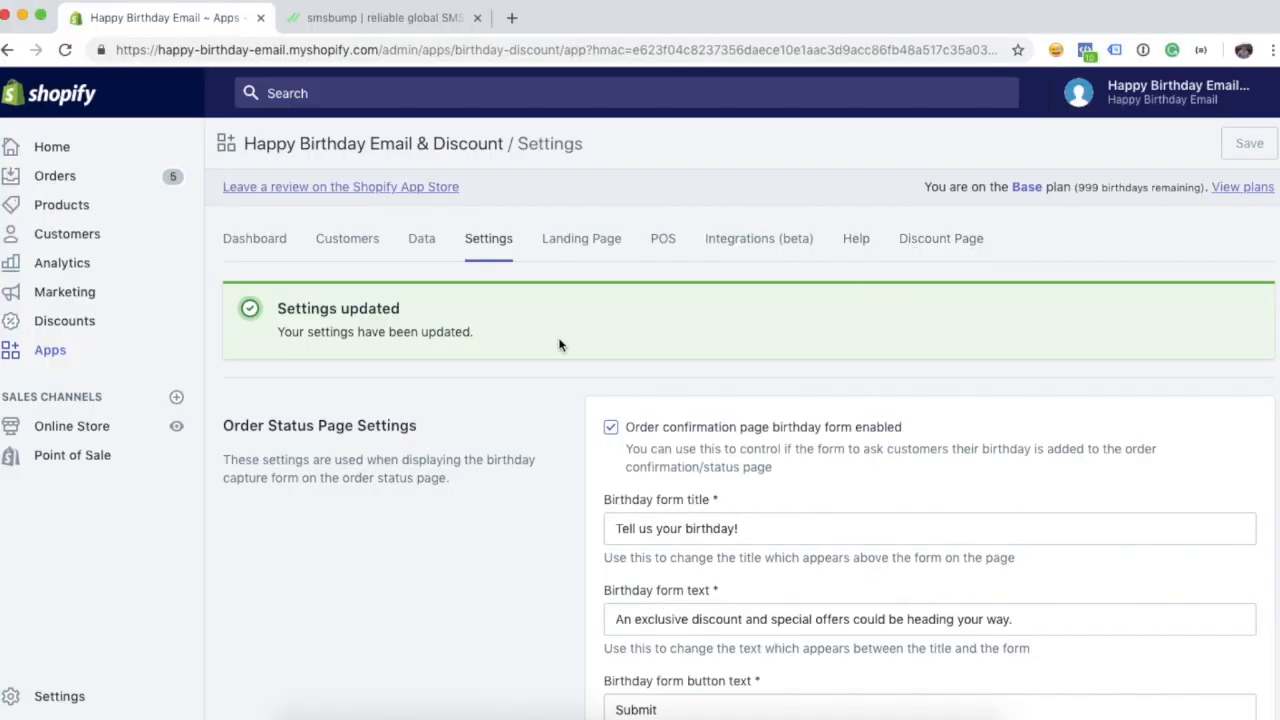
# - Look over the SMS content, then show the Discount Page settings down to the demo link
pyautogui.scroll(-8, 560, 343)
pyautogui.scroll(-15, 560, 343)
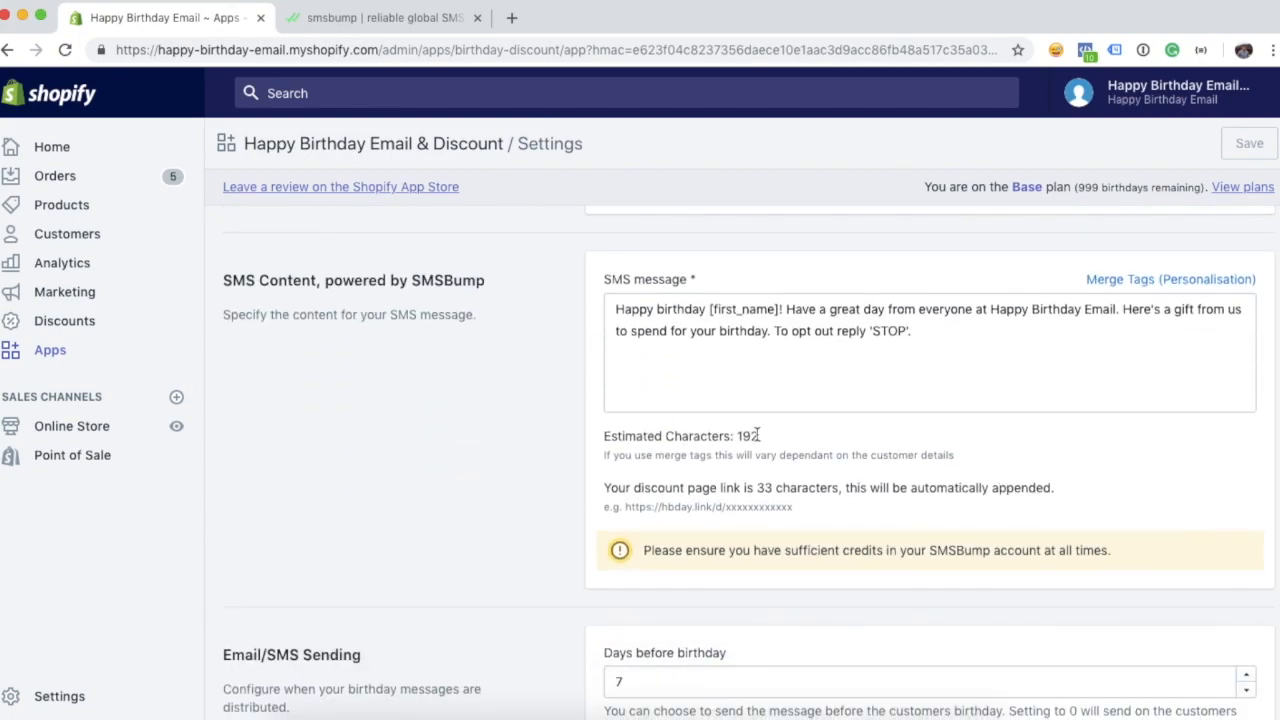
pyautogui.moveTo(794, 509); pyautogui.dragTo(624, 507)
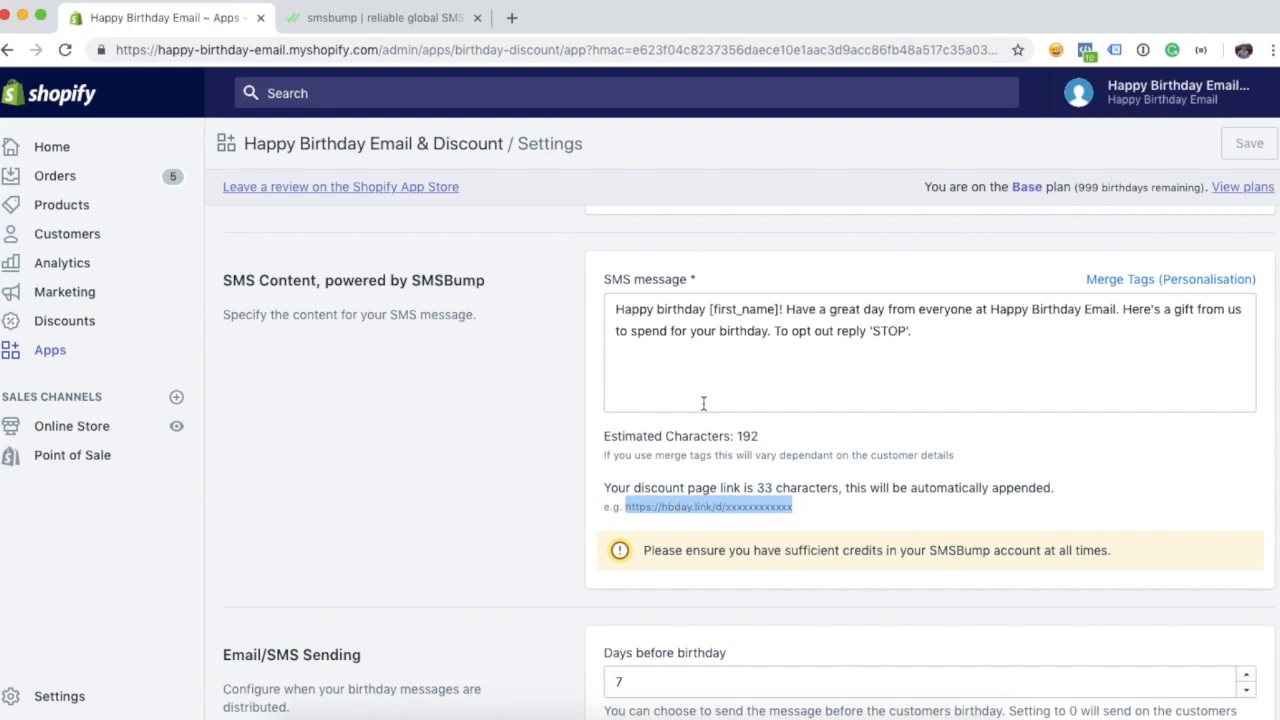
pyautogui.click(533, 482)
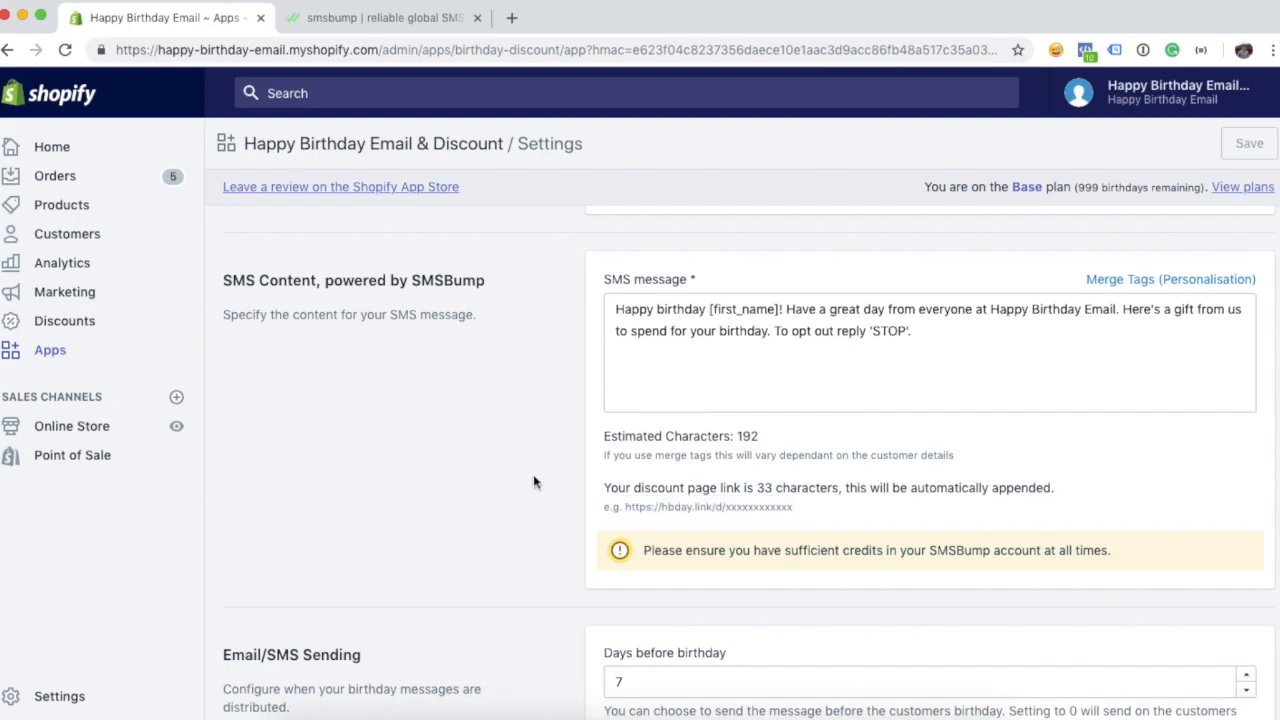
pyautogui.scroll(15, 533, 482)
pyautogui.scroll(10, 533, 482)
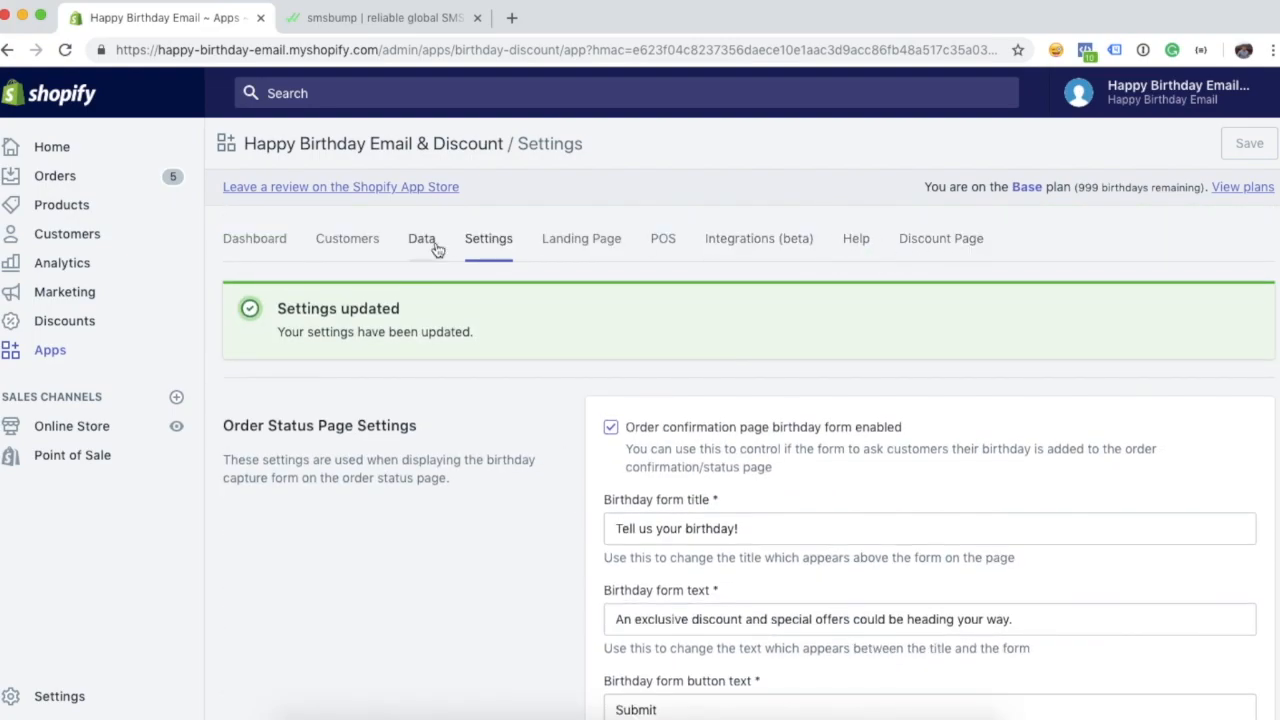
pyautogui.click(954, 248)
pyautogui.scroll(-5, 486, 488)
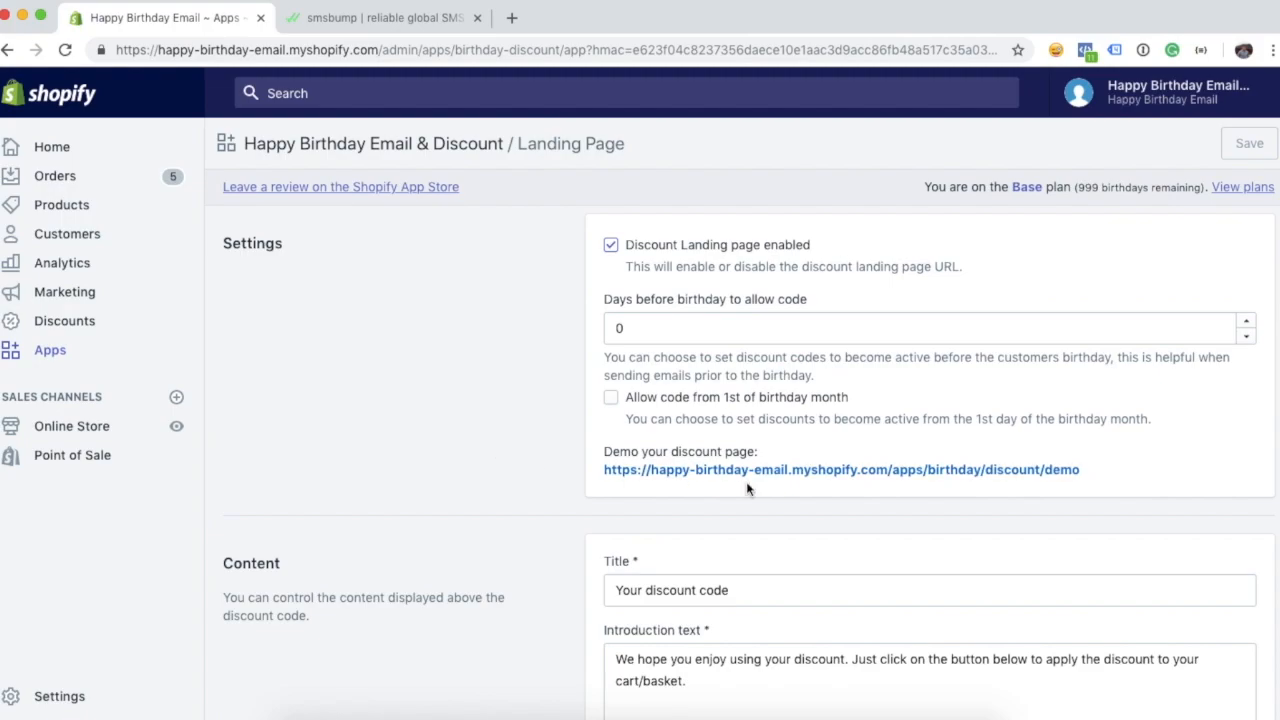
# - Open the demo discount page, inspect its BIRTHDAY-XXXXXX code, and return to the settings tab
pyautogui.click(777, 470)
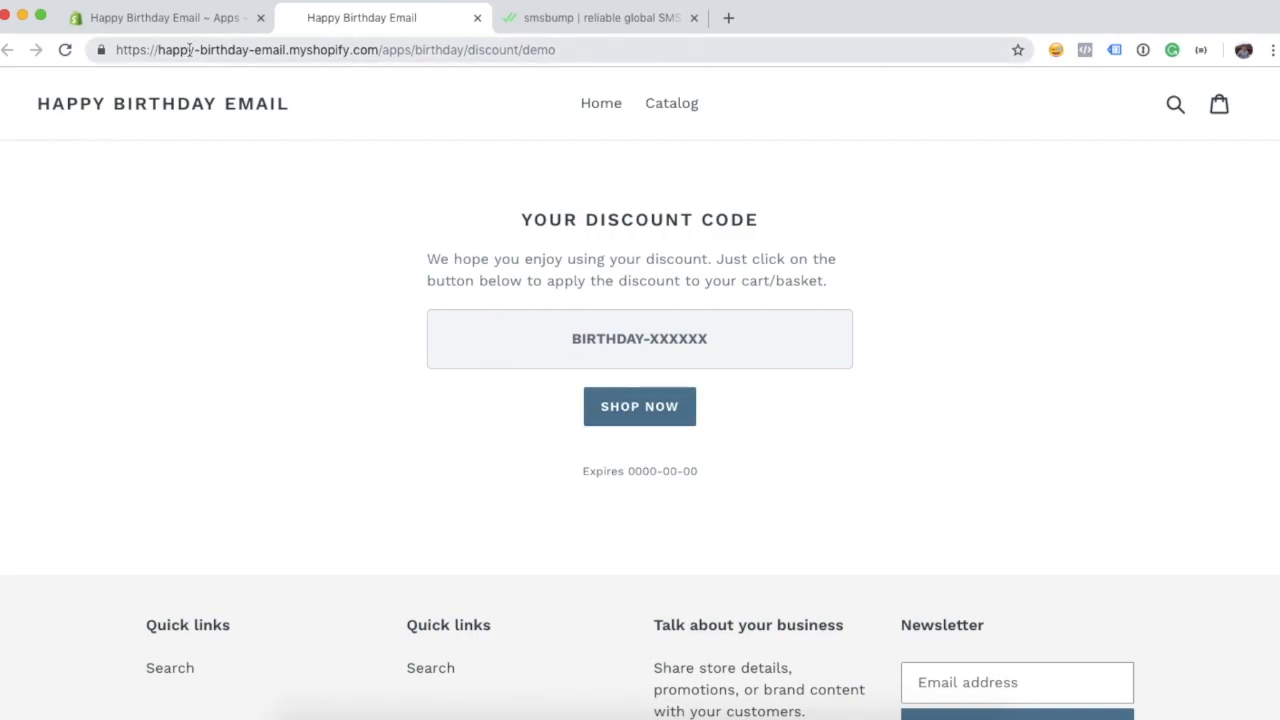
pyautogui.click(160, 24)
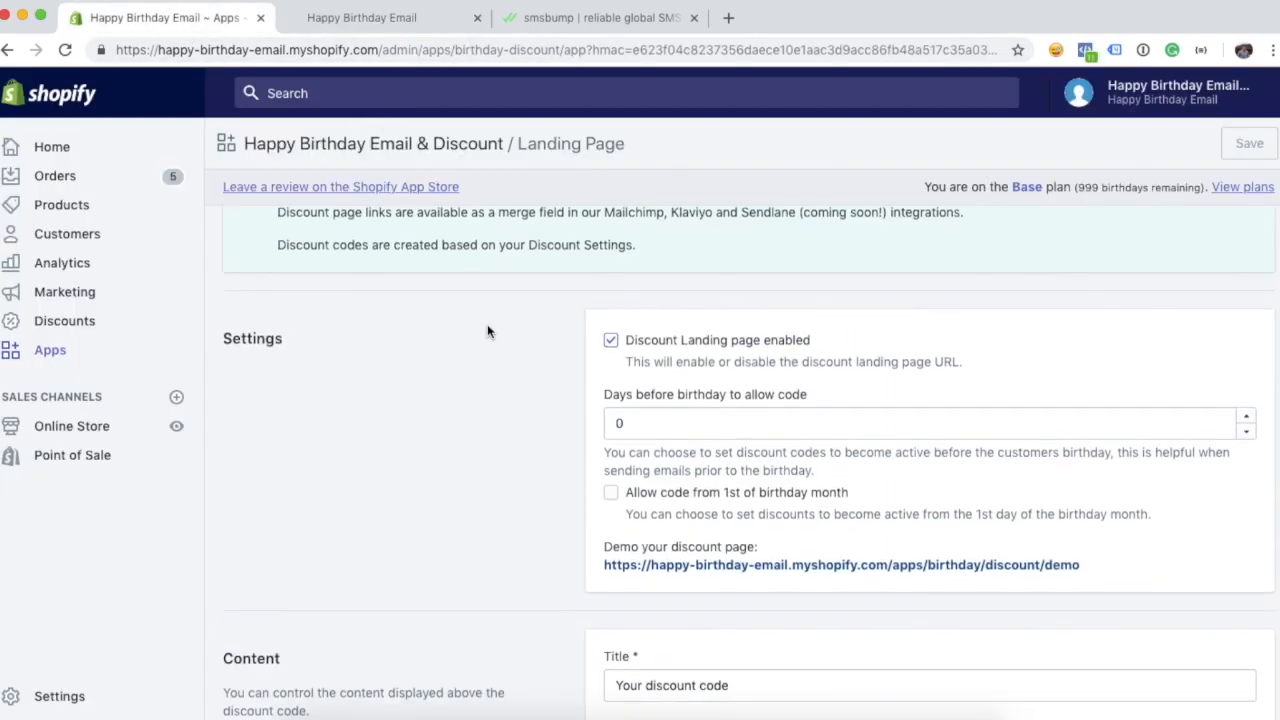
pyautogui.scroll(-1, 534, 389)
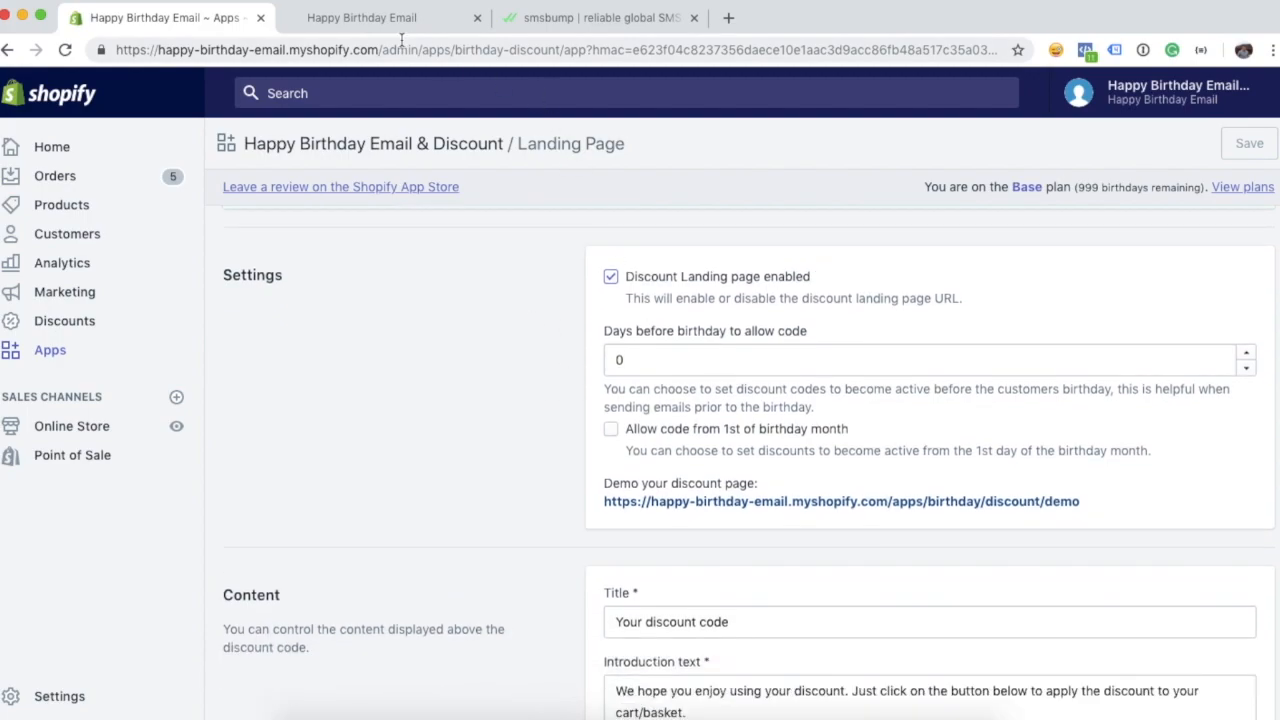
pyautogui.click(362, 18)
pyautogui.moveTo(648, 343); pyautogui.dragTo(723, 349)
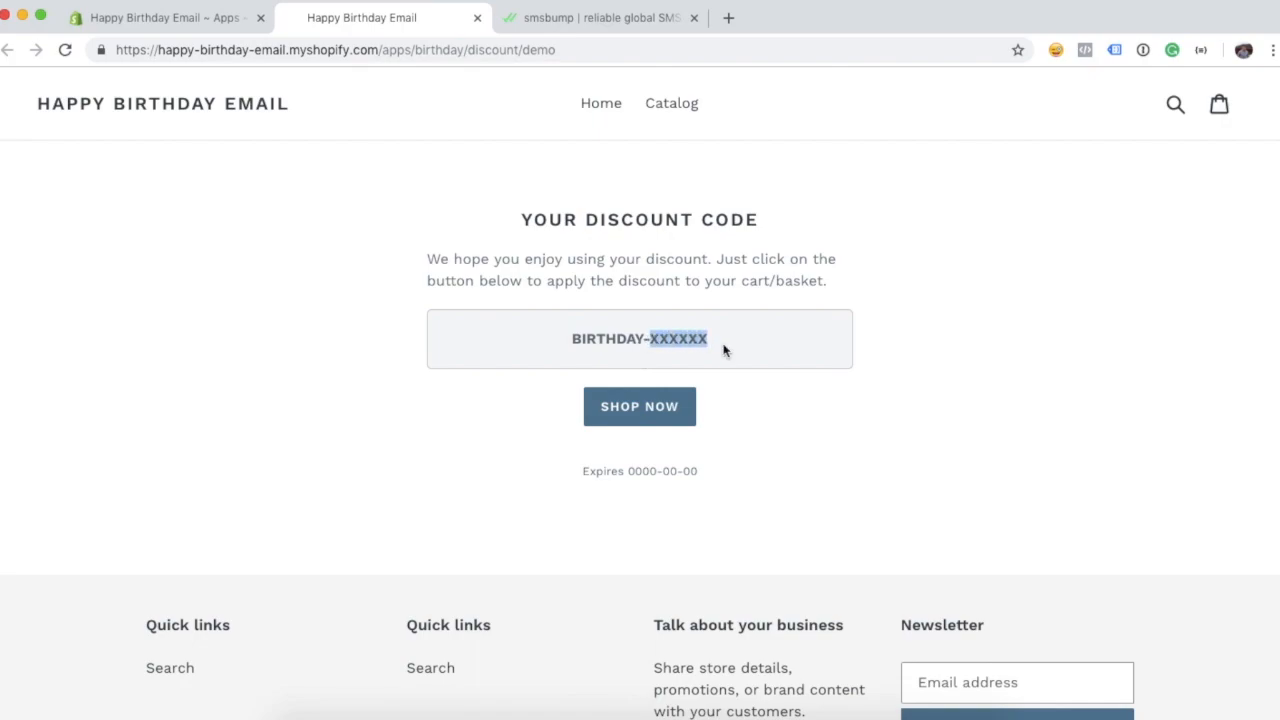
pyautogui.click(194, 19)
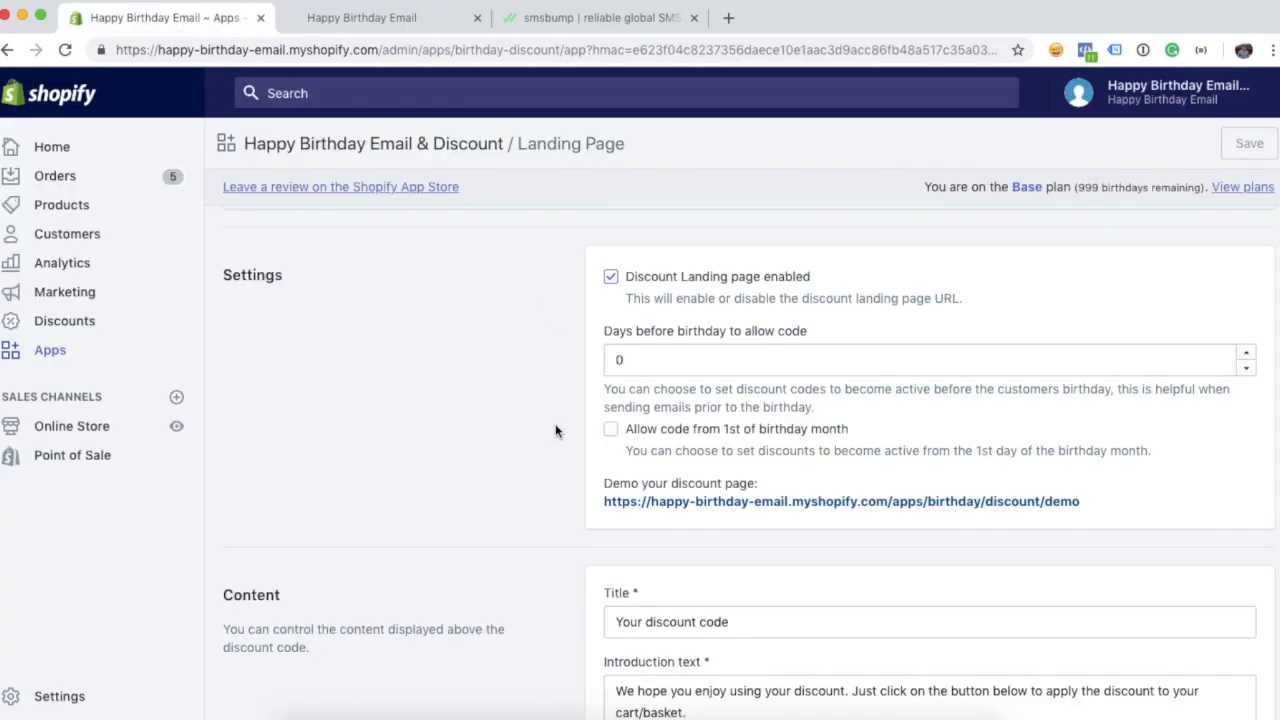
pyautogui.scroll(1, 557, 431)
pyautogui.click(693, 377)
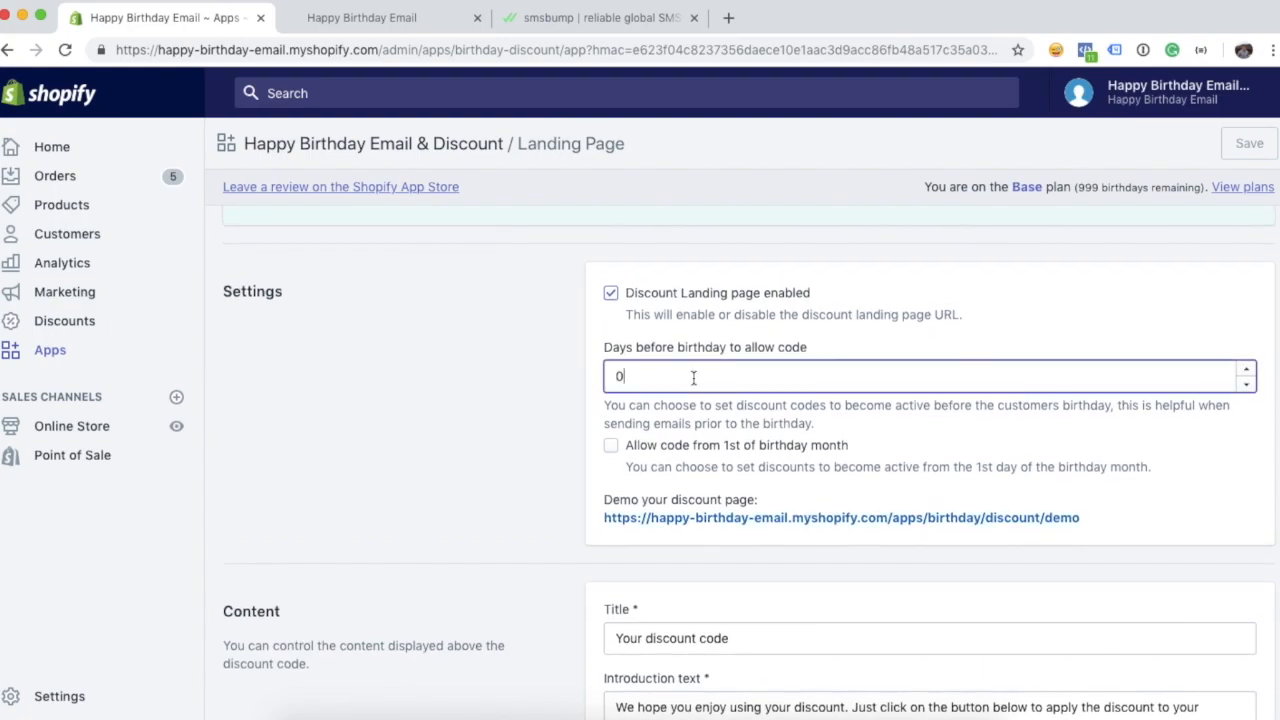
pyautogui.press('BackSpace')
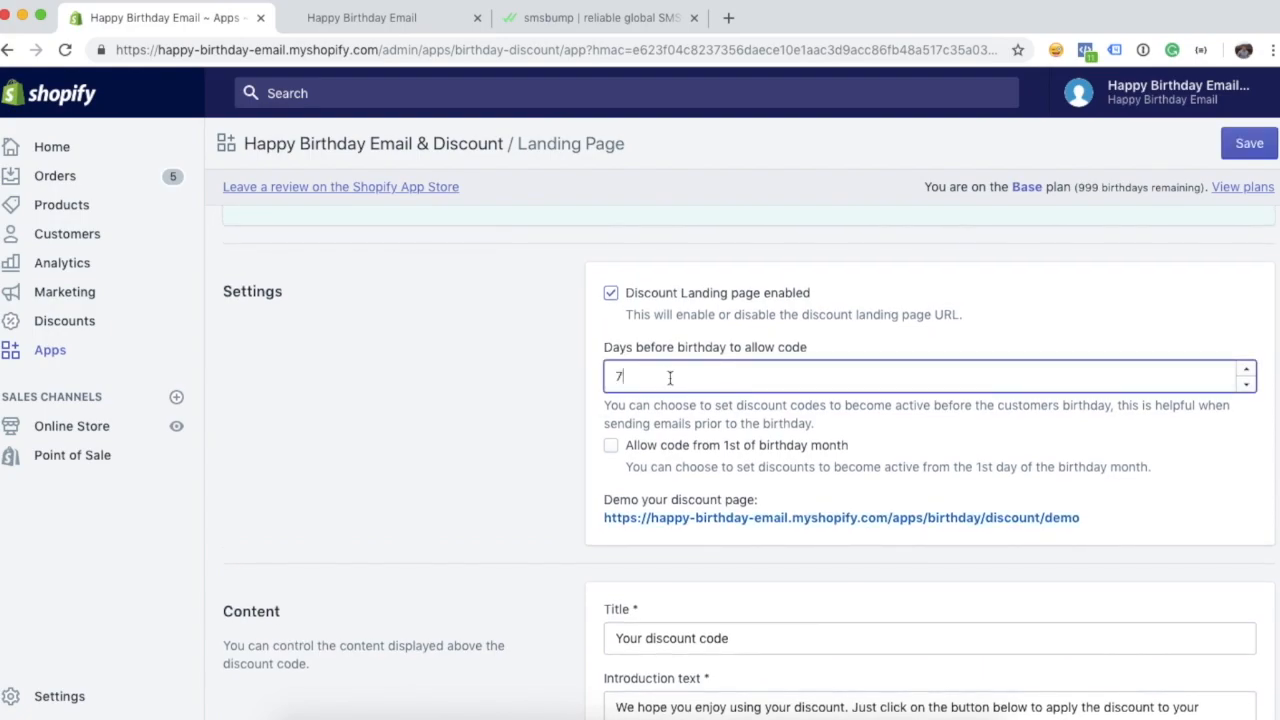
pyautogui.click(523, 406)
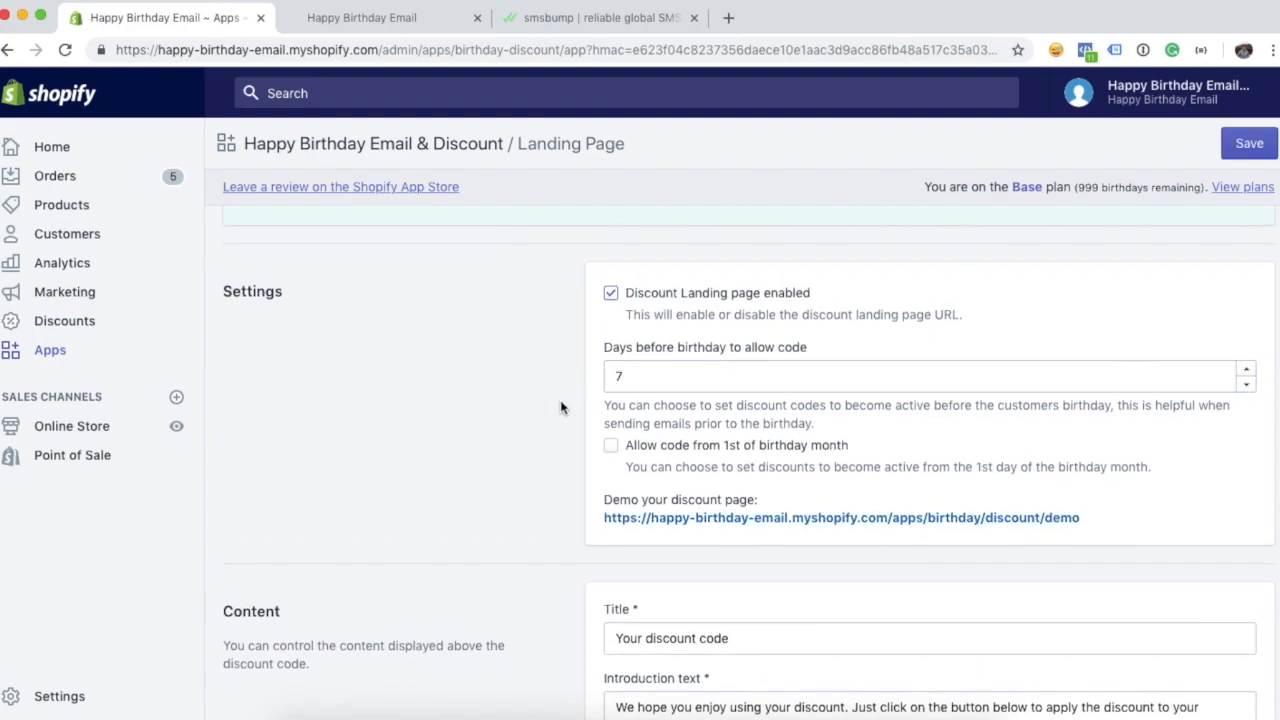
pyautogui.click(637, 378)
pyautogui.click(355, 387)
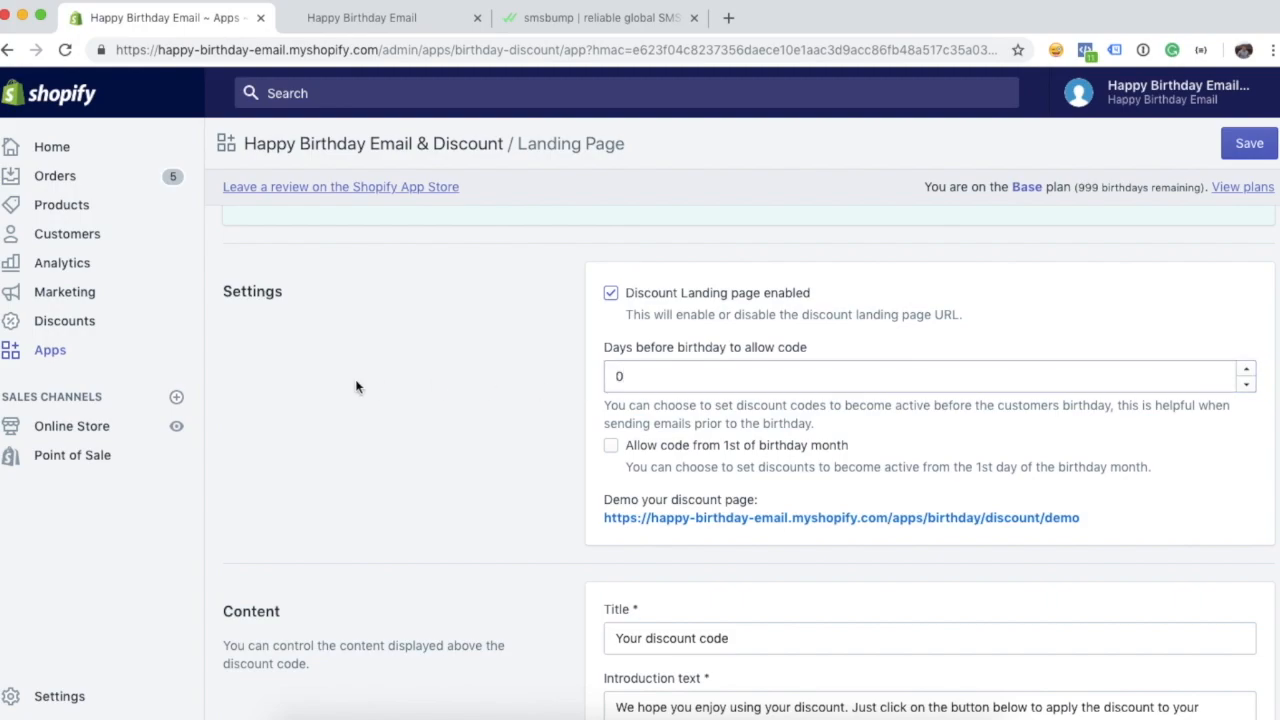
pyautogui.scroll(-3, 356, 386)
pyautogui.scroll(-2, 357, 387)
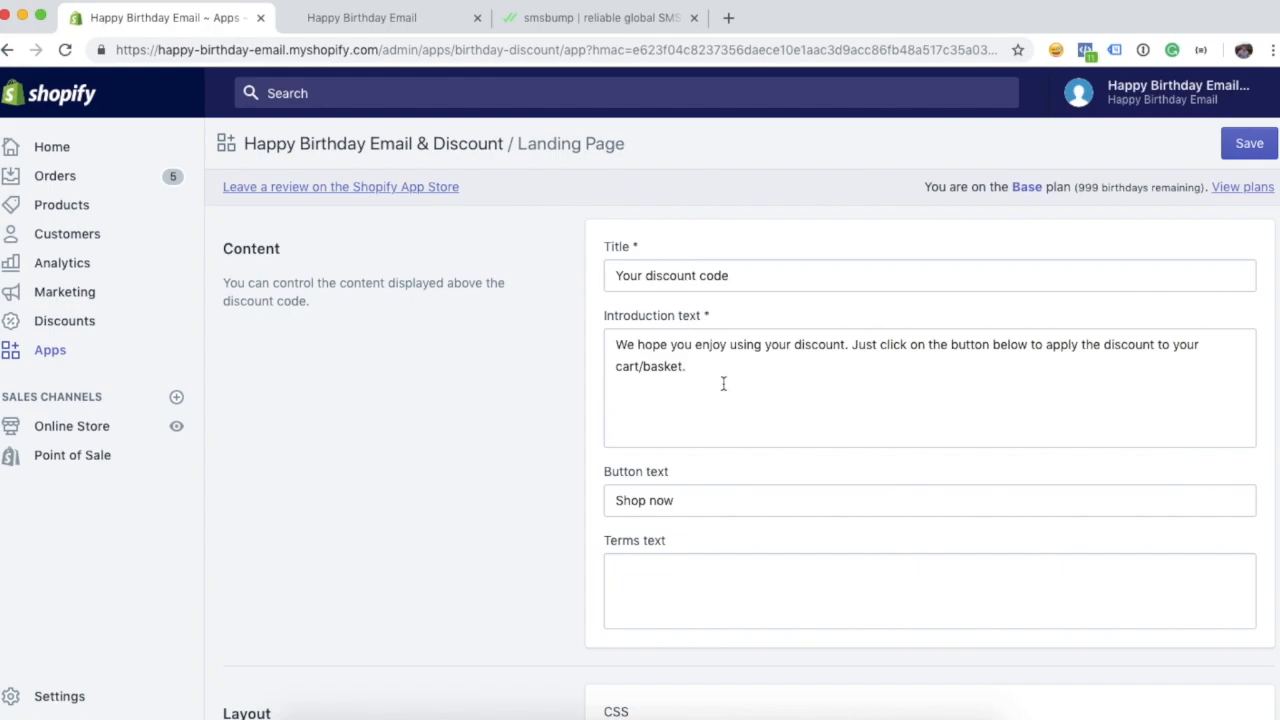
pyautogui.scroll(-1, 723, 384)
pyautogui.scroll(-4, 697, 531)
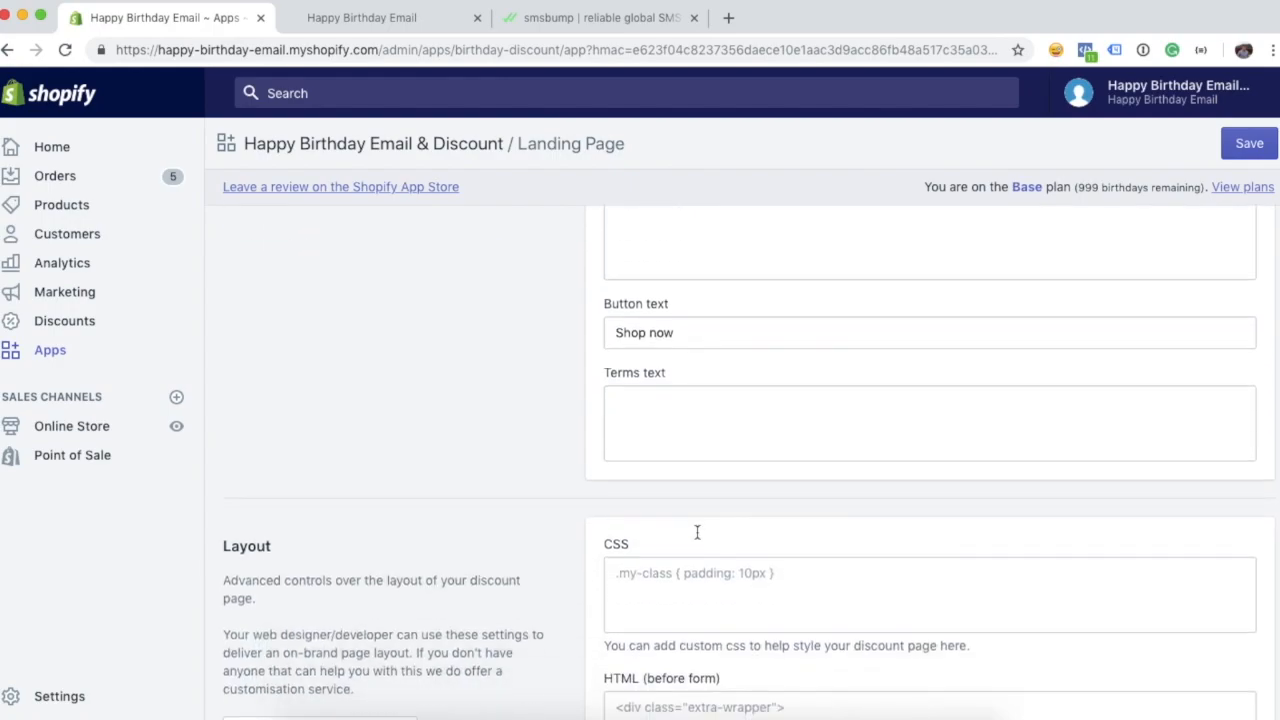
pyautogui.scroll(-3, 572, 510)
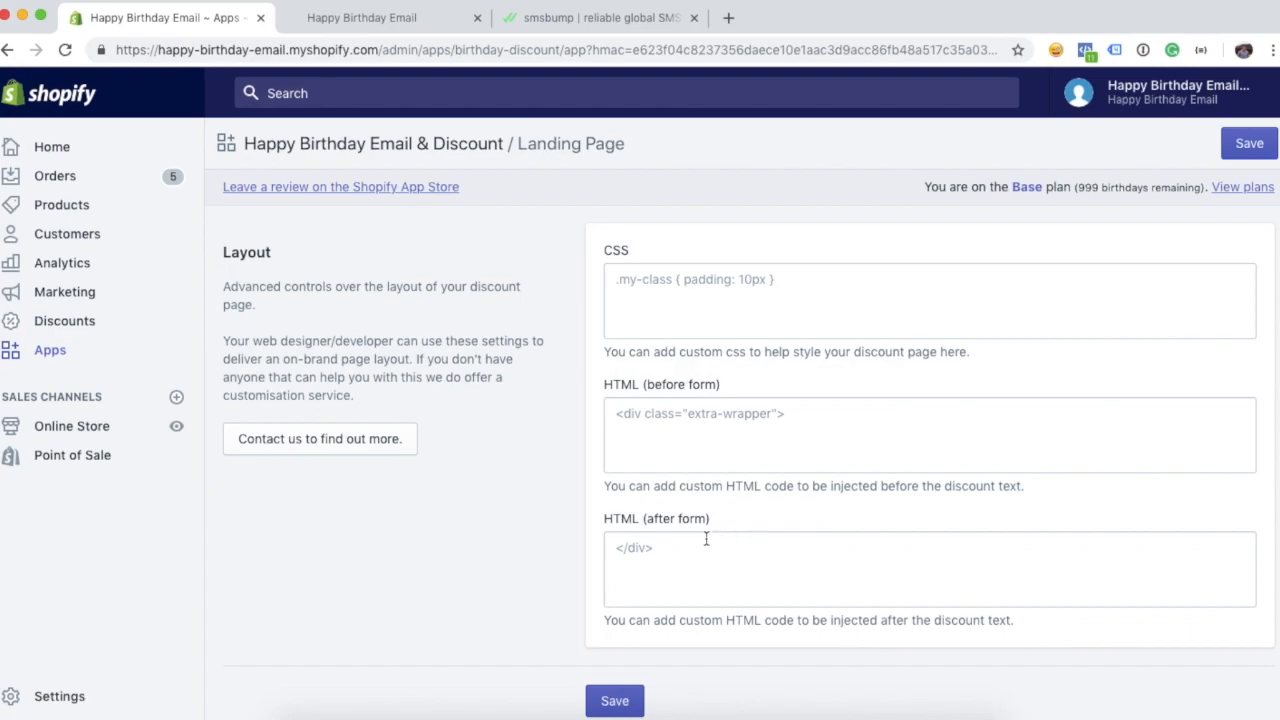
pyautogui.scroll(-1, 562, 484)
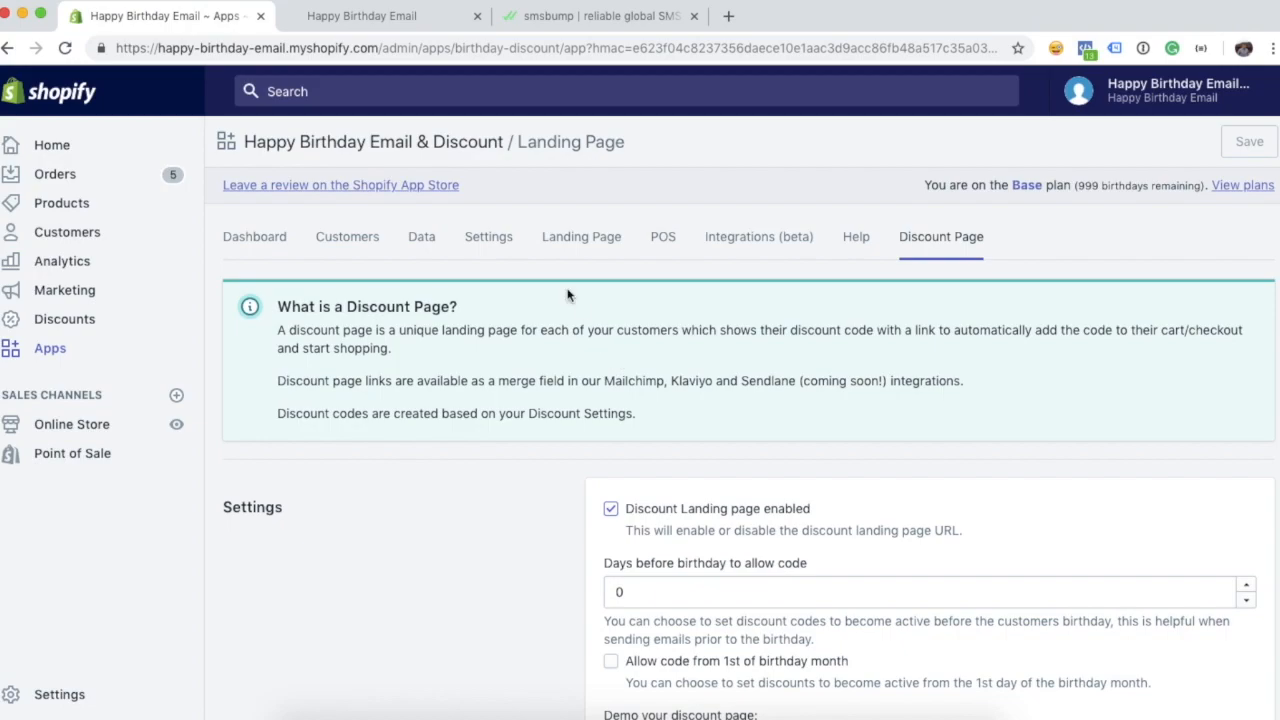
# - Add the 5 Panel Camp Cap to the cart and check out with autofilled contact and shipping details
pyautogui.click(302, 16)
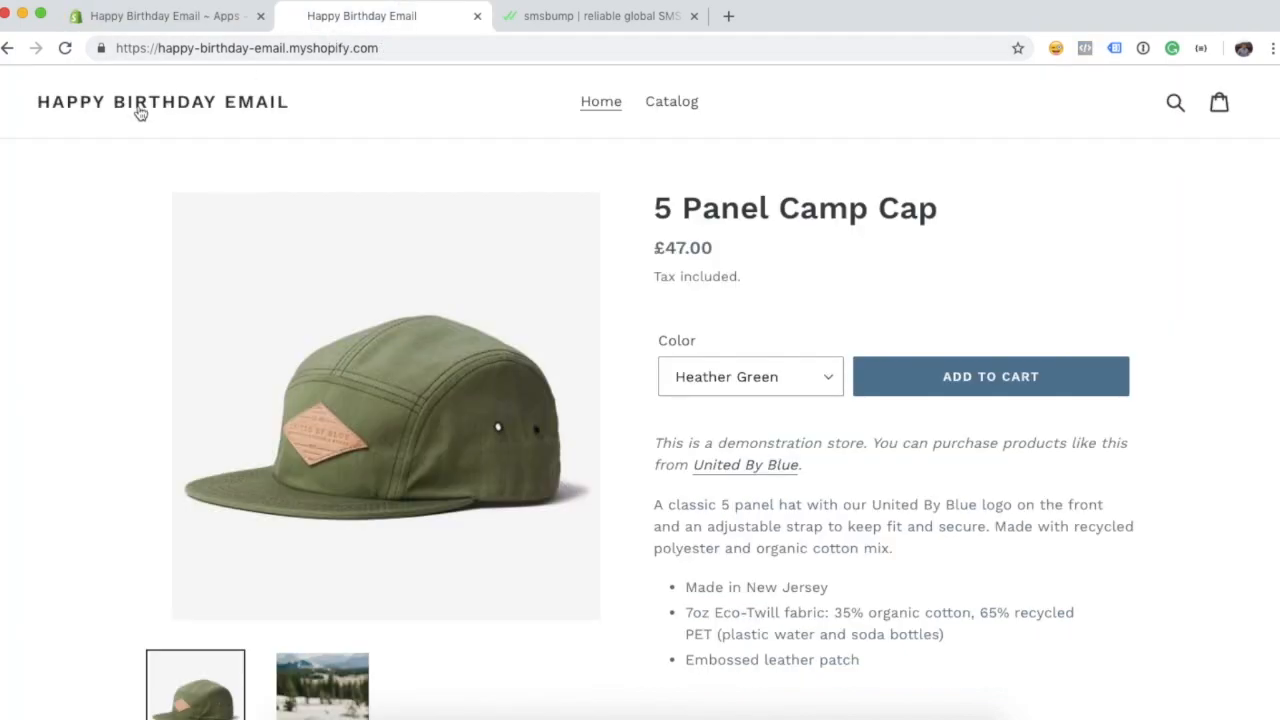
pyautogui.click(990, 384)
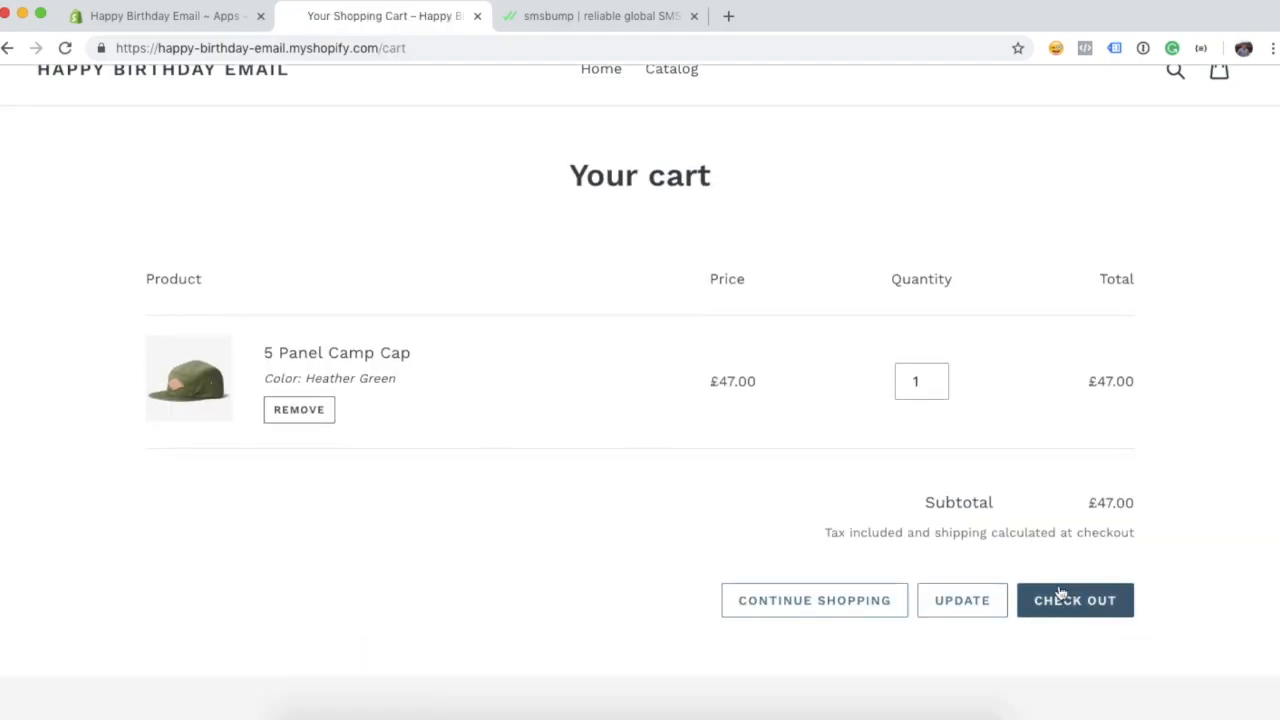
pyautogui.click(1060, 600)
pyautogui.click(200, 250)
pyautogui.write('s')
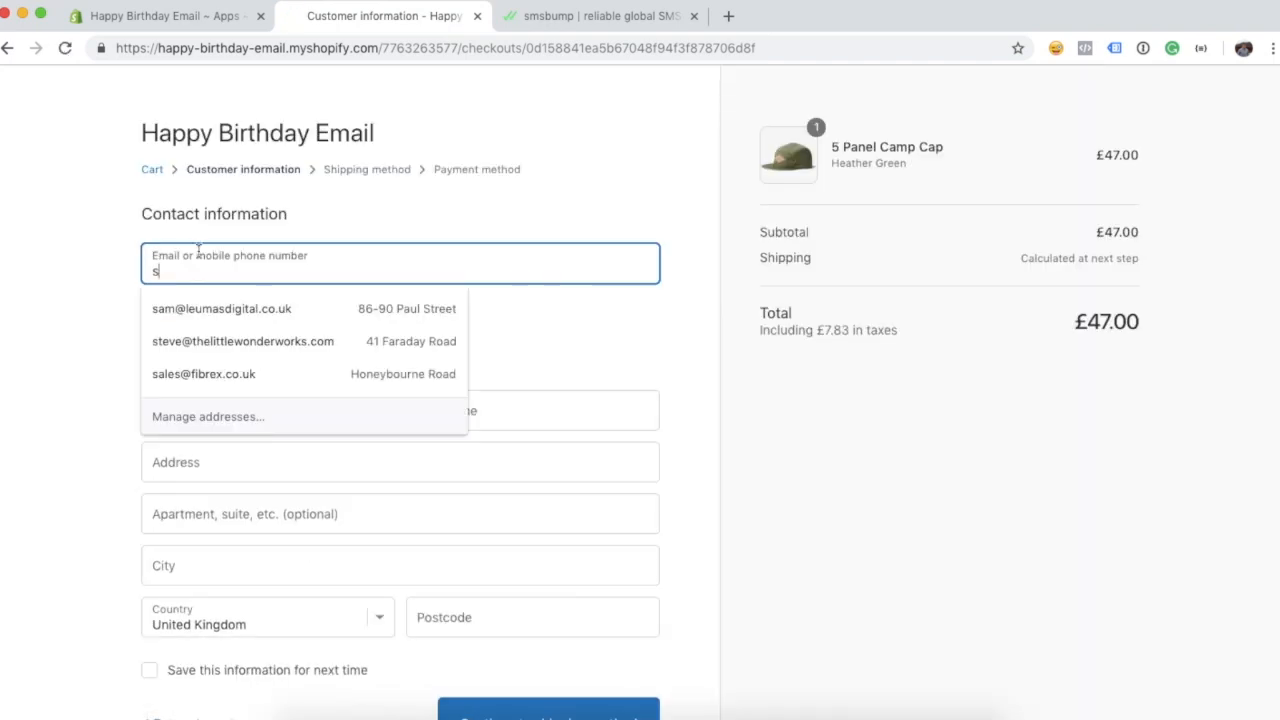
pyautogui.click(222, 308)
pyautogui.scroll(-2, 400, 480)
pyautogui.click(560, 607)
pyautogui.click(548, 494)
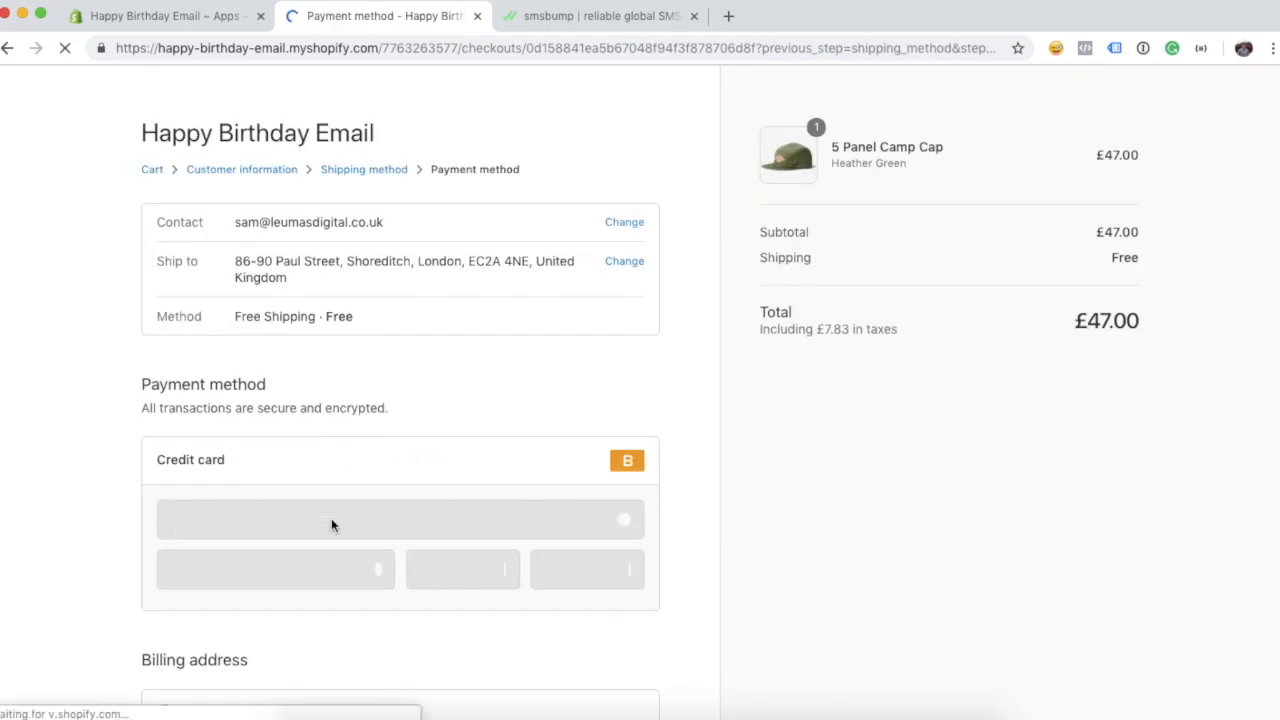
# - Pay with test card number 1, a cardholder name, expiry 0119 and CVV 123
pyautogui.click(331, 520)
pyautogui.write('1')
pyautogui.press('Tab')
pyautogui.write('Mr Card Holder')
pyautogui.press('Tab')
pyautogui.write('0119')
pyautogui.press('Tab')
pyautogui.write('123')
pyautogui.press('Return')
pyautogui.scroll(-3, 140, 525)
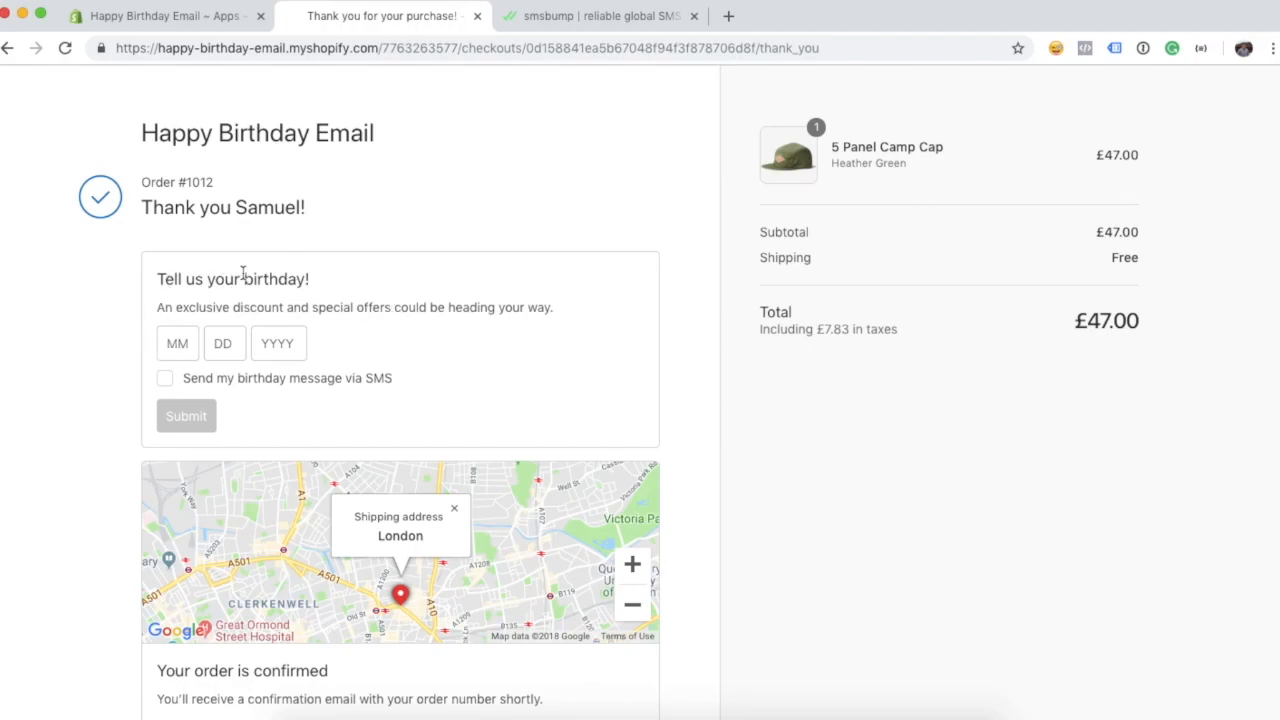
pyautogui.click(165, 386)
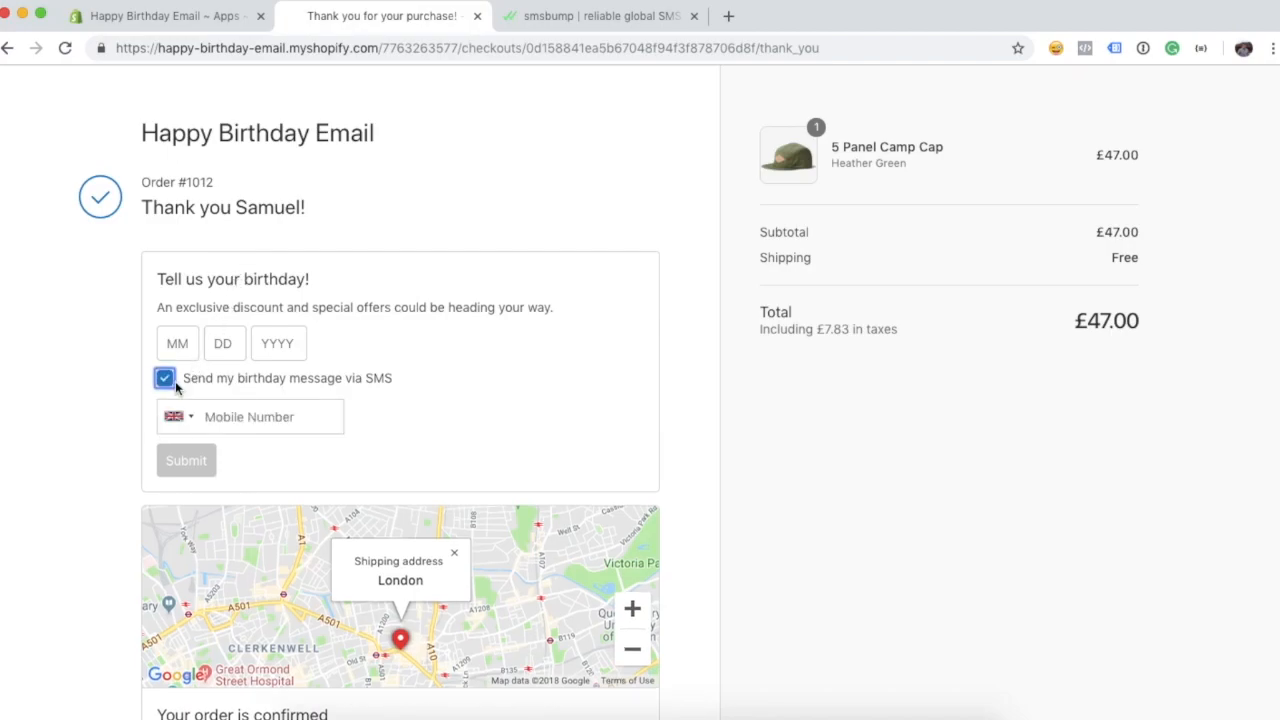
pyautogui.click(178, 347)
pyautogui.write('1101')
pyautogui.press('Tab')
pyautogui.click(270, 340)
pyautogui.write('1990')
pyautogui.press('Tab')
pyautogui.press('Tab')
# - Enter the customer's mobile number, submit the form, and switch back to the app admin
pyautogui.click(236, 416)
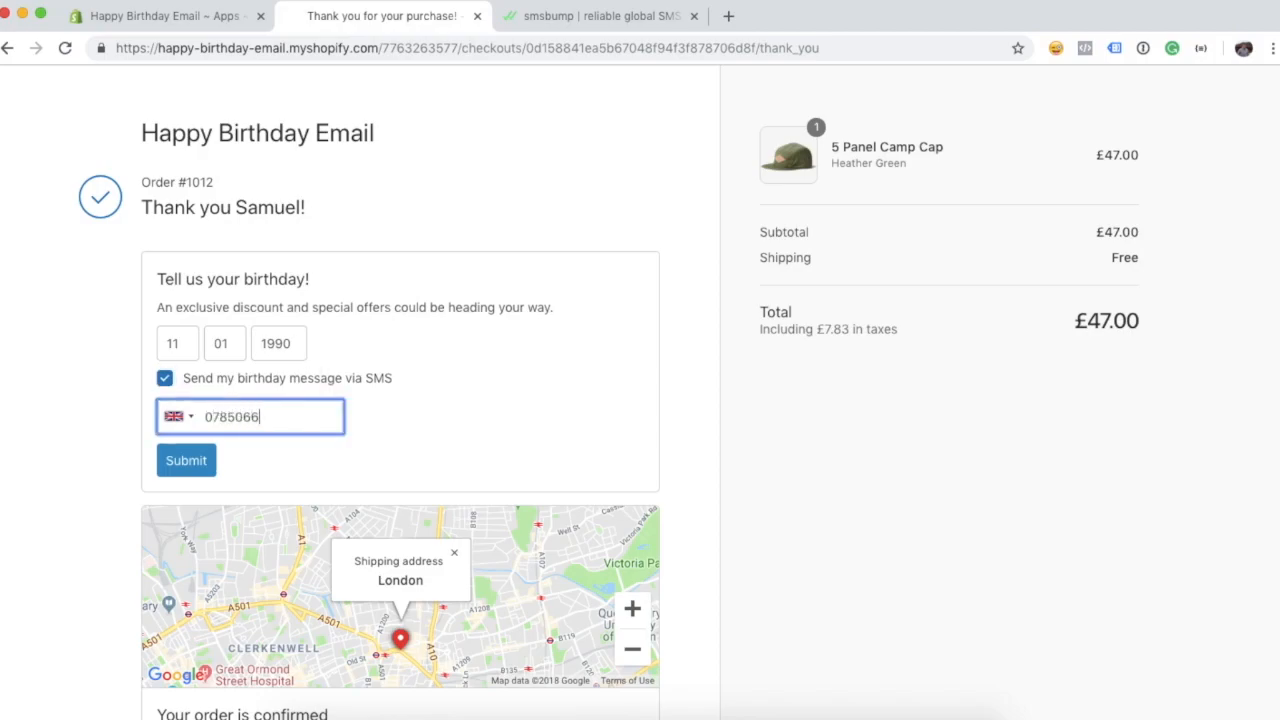
pyautogui.click(186, 460)
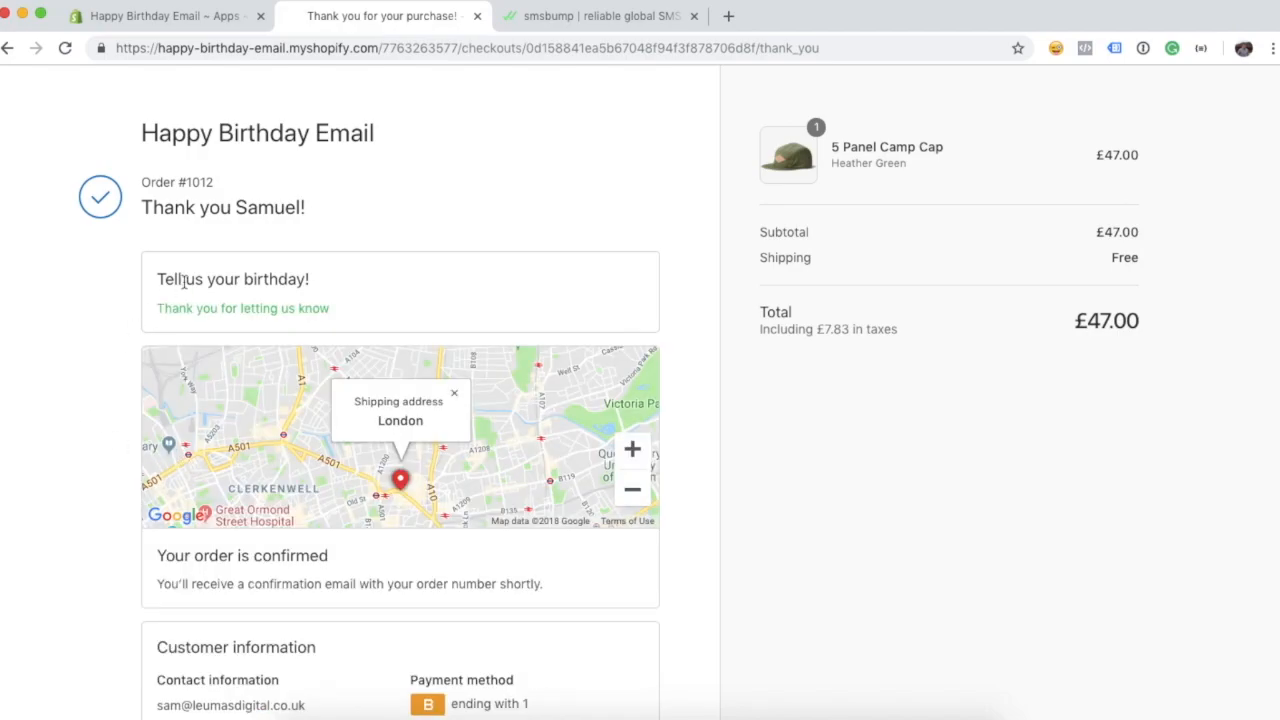
pyautogui.click(194, 18)
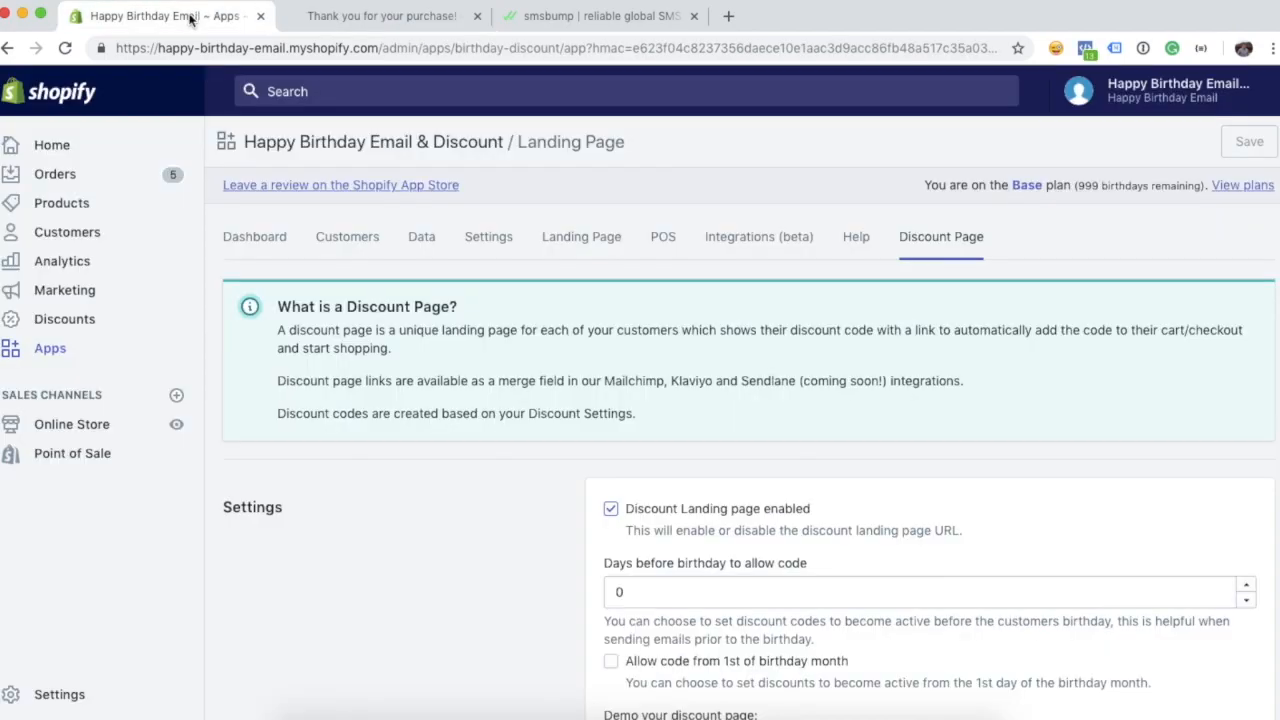
# - Show the Customers list with the new Nov 1st, 1990 birthday preferring SMS
pyautogui.click(362, 250)
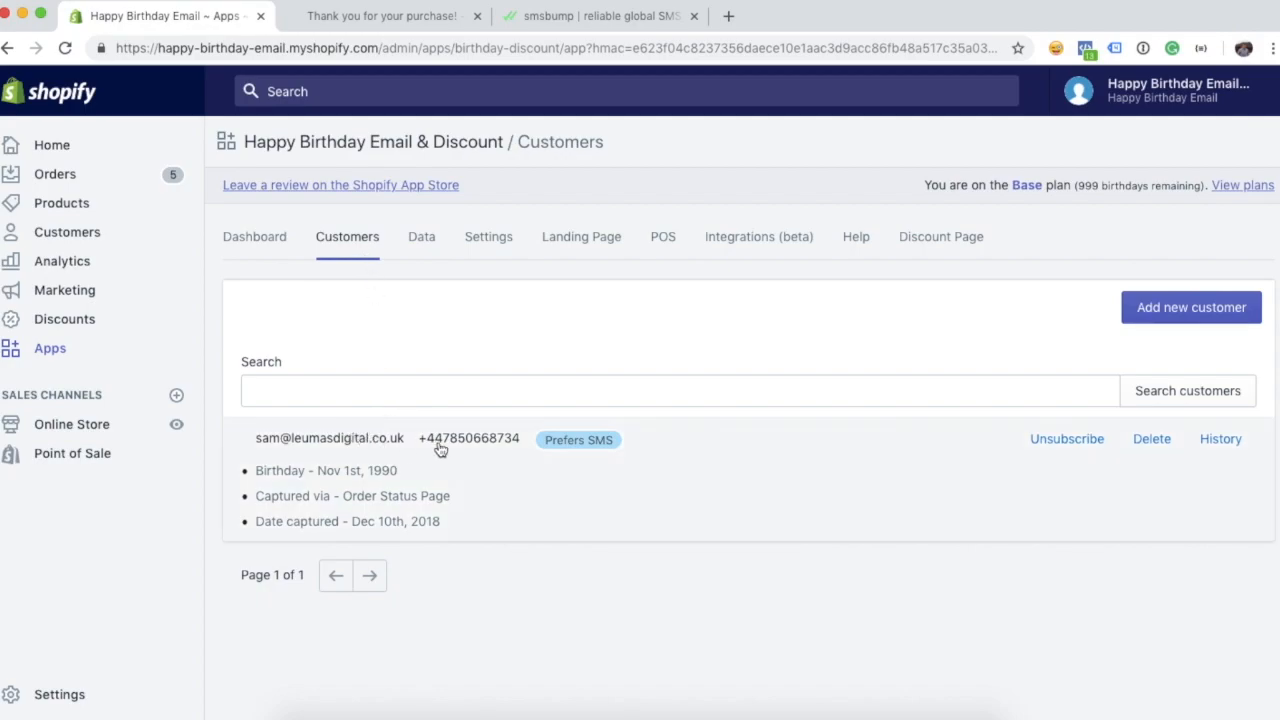